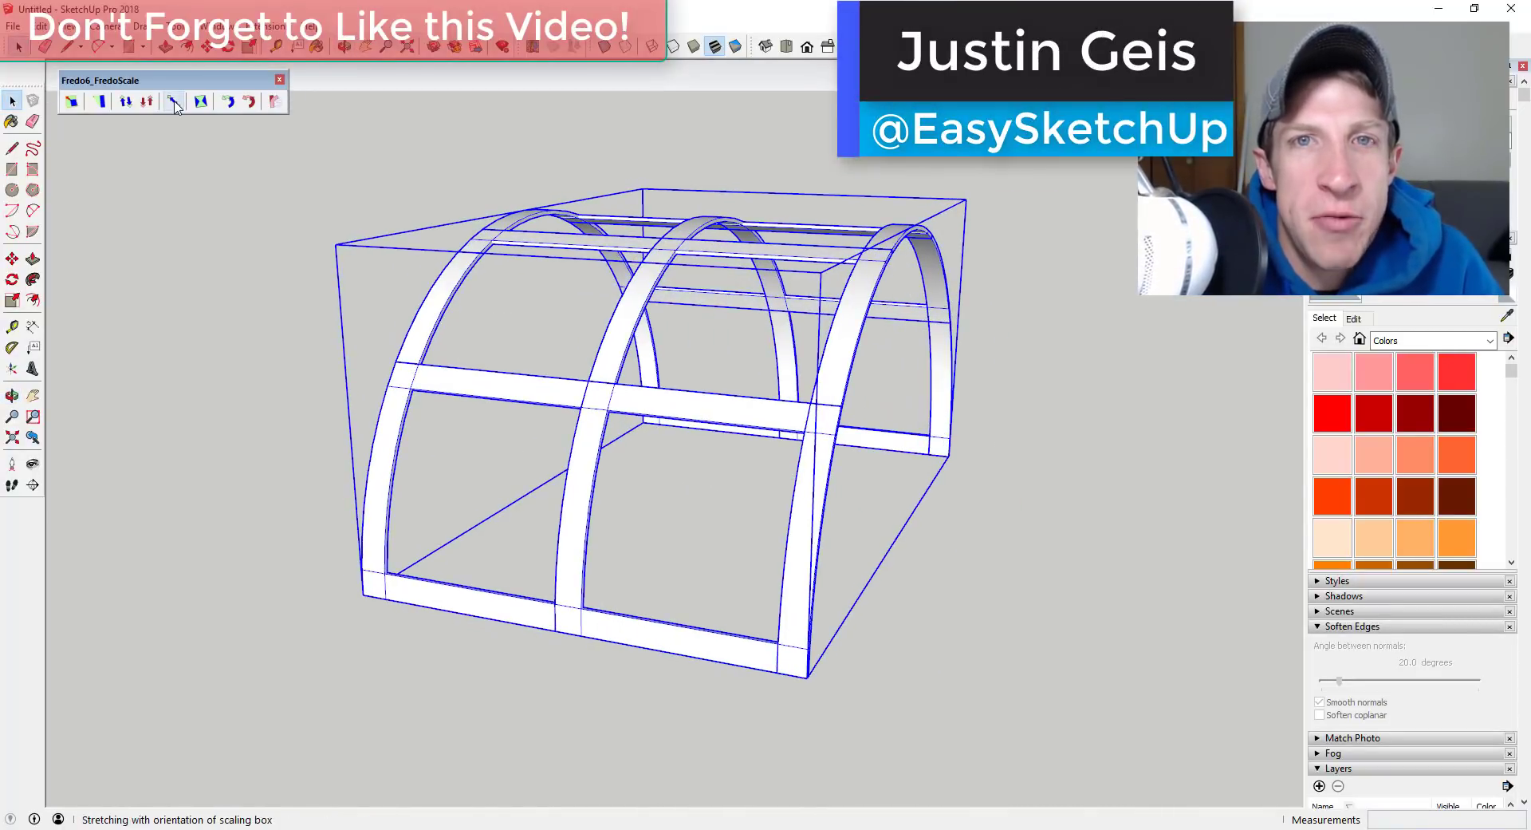
Box-stretch the arched frame along the red axis to about 1.74 times its length, with the divider plane placed past the middle arch.
click(173, 102)
middle_drag(649, 438, 696, 347)
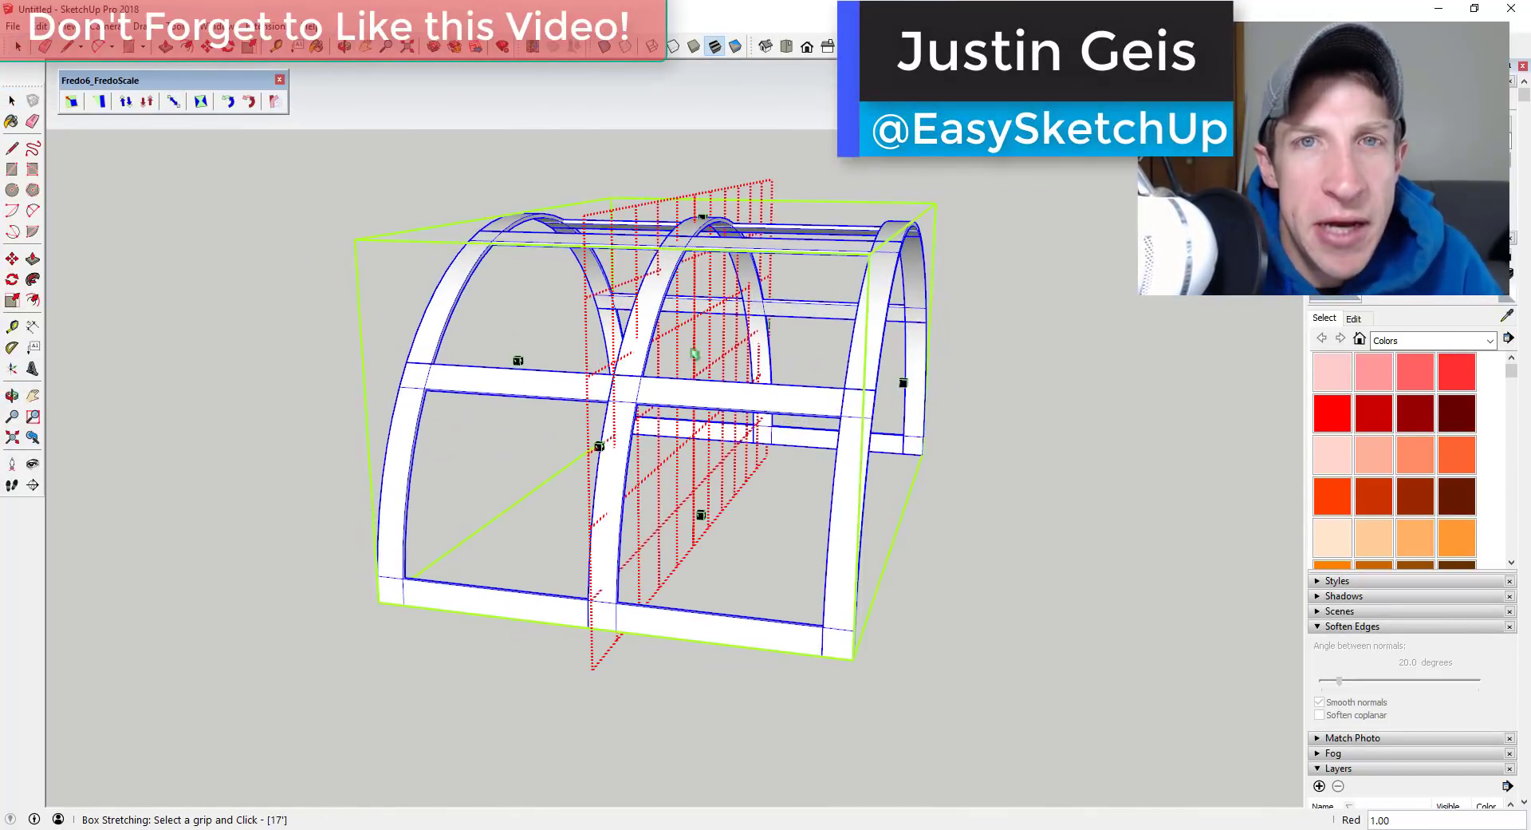
click(696, 344)
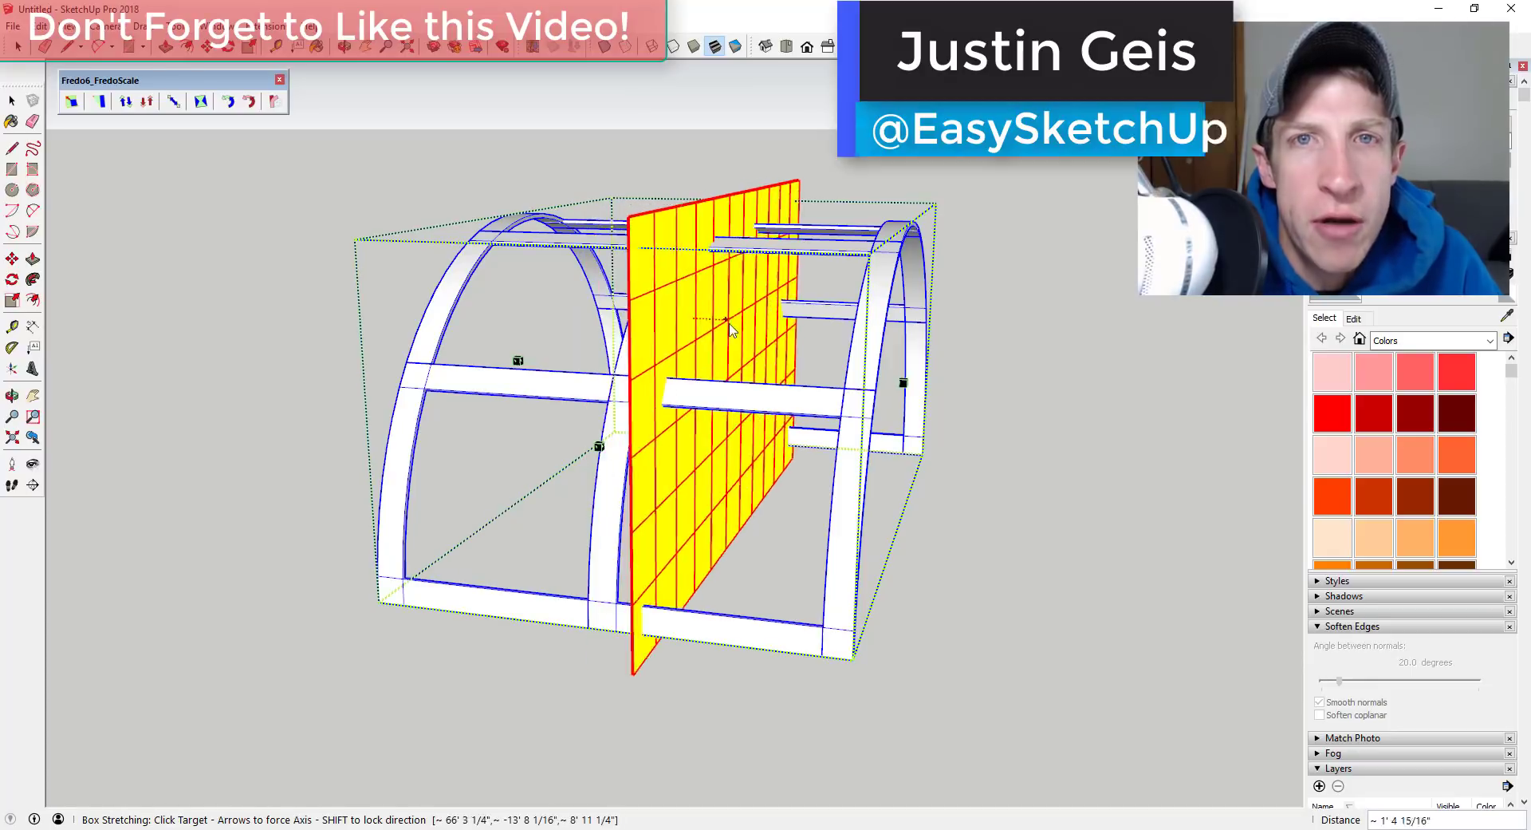
drag(903, 382, 1261, 402)
scroll(1035, 481, up, 3)
Move the red-axis divider plane to between the frame's end arch and its middle arch.
click(686, 420)
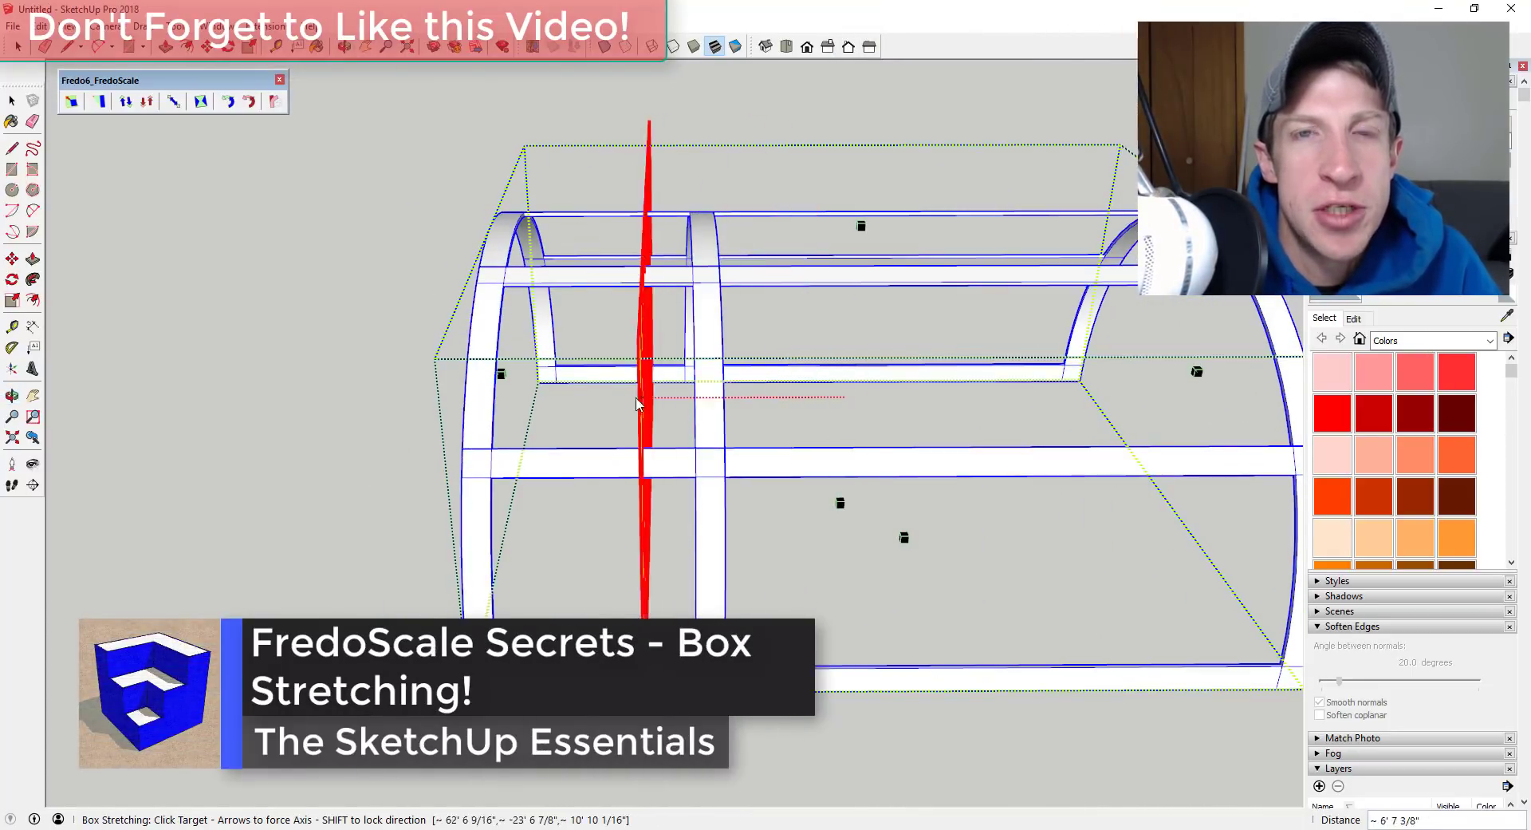
click(660, 437)
middle_drag(660, 437, 961, 494)
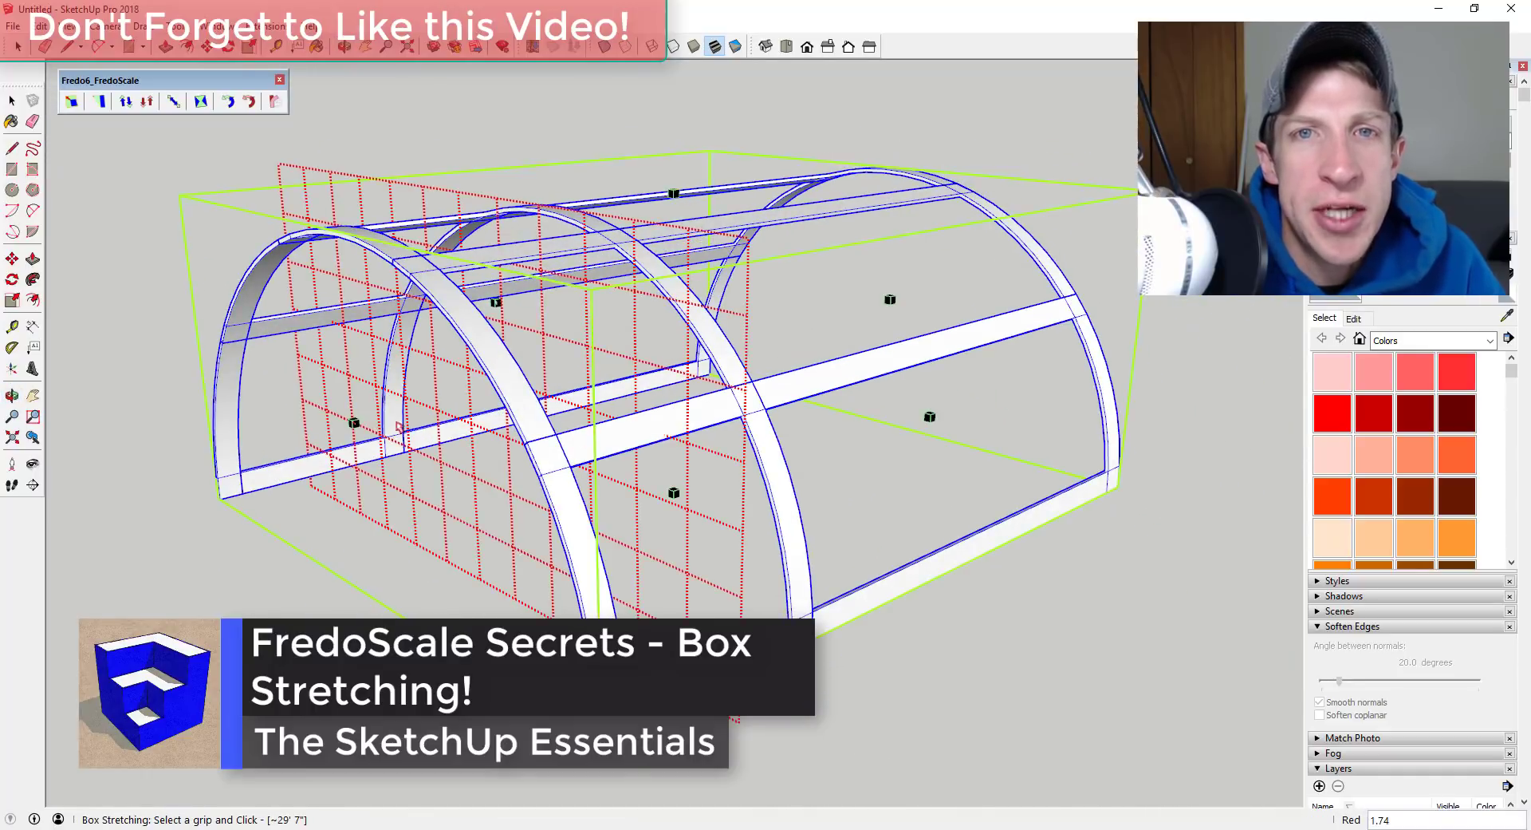
Box-stretch the arched frame from its center along the green axis, with the divider planes placed about 7' from the middle.
scroll(889, 298, up, 2)
mouse_move(890, 297)
middle_down()
mouse_move(608, 513)
mouse_move(615, 367)
mouse_move(889, 295)
middle_up()
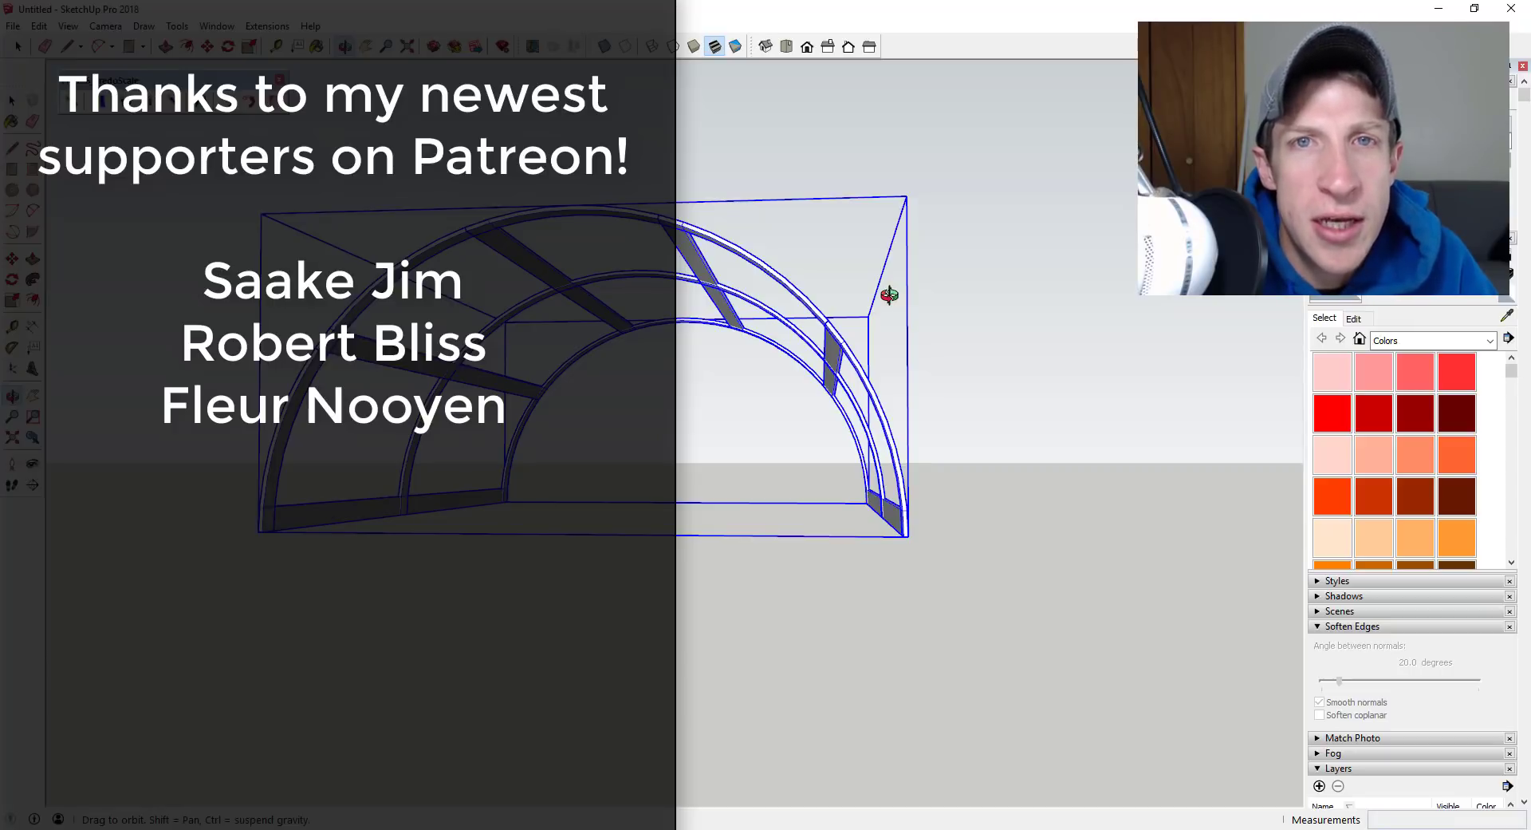
drag(889, 295, 989, 483)
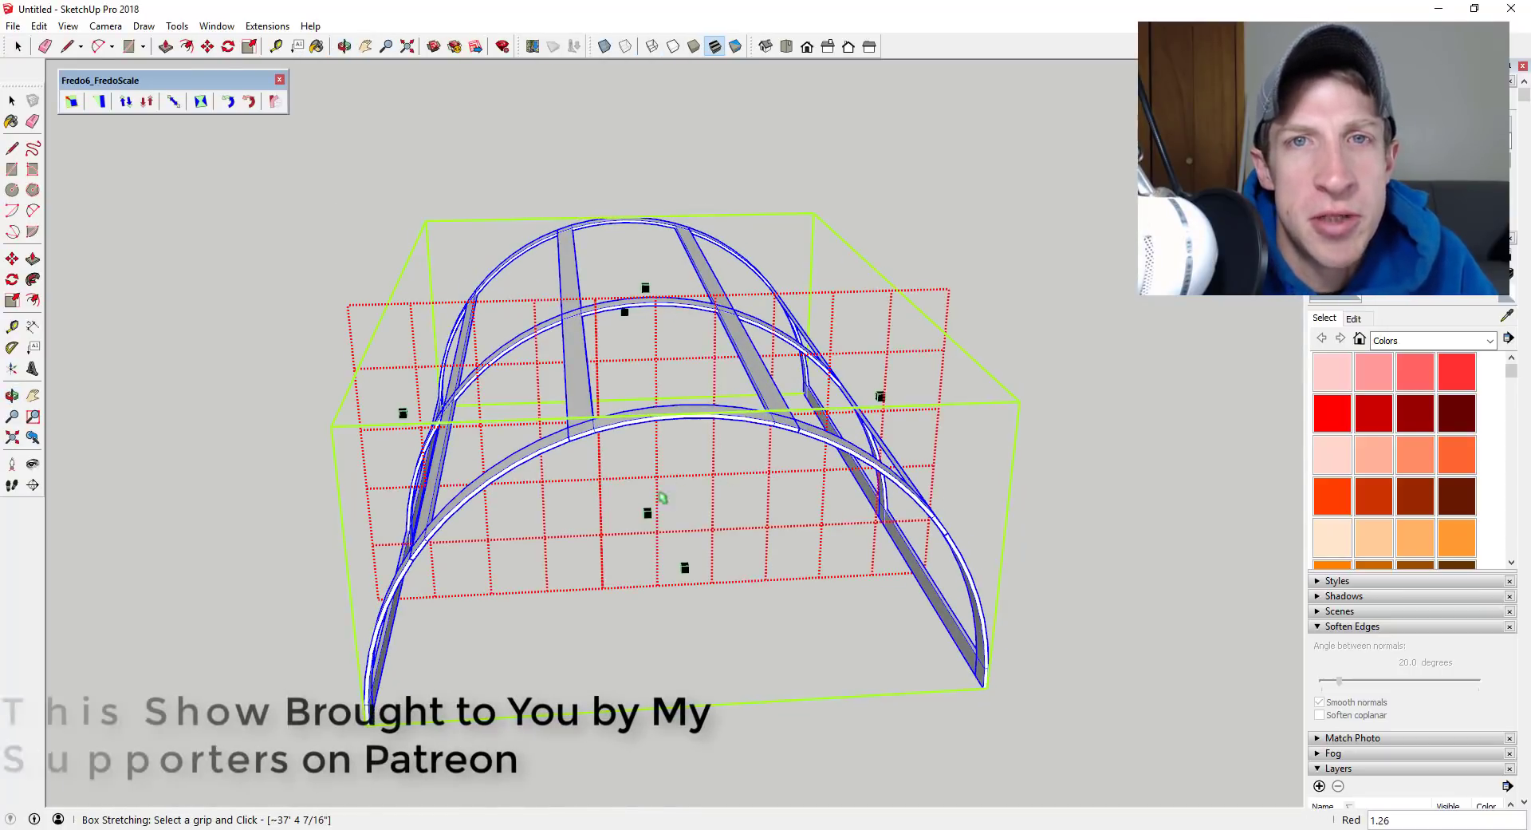
right_click(657, 372)
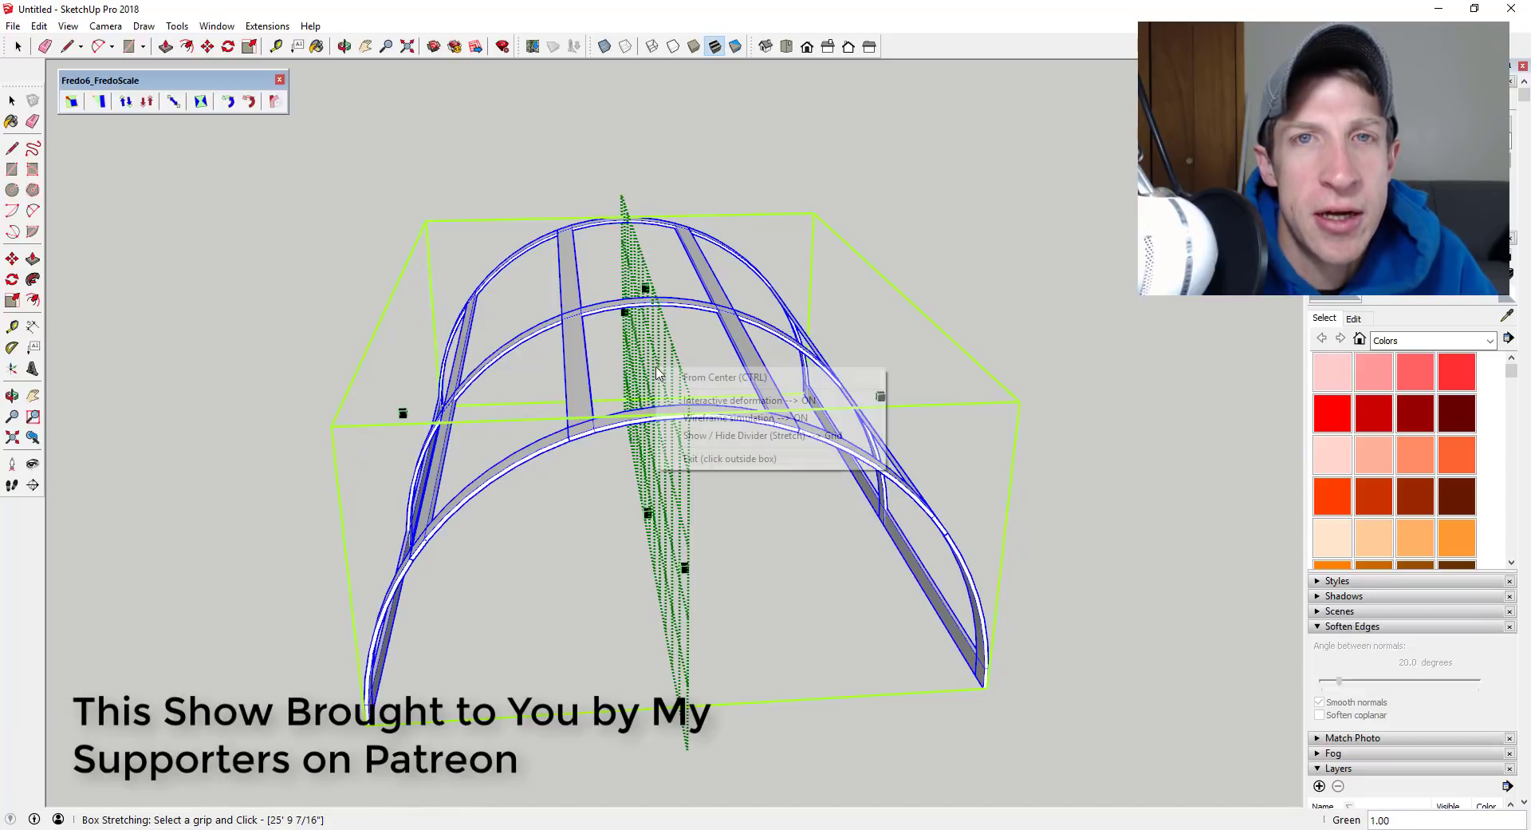
click(682, 377)
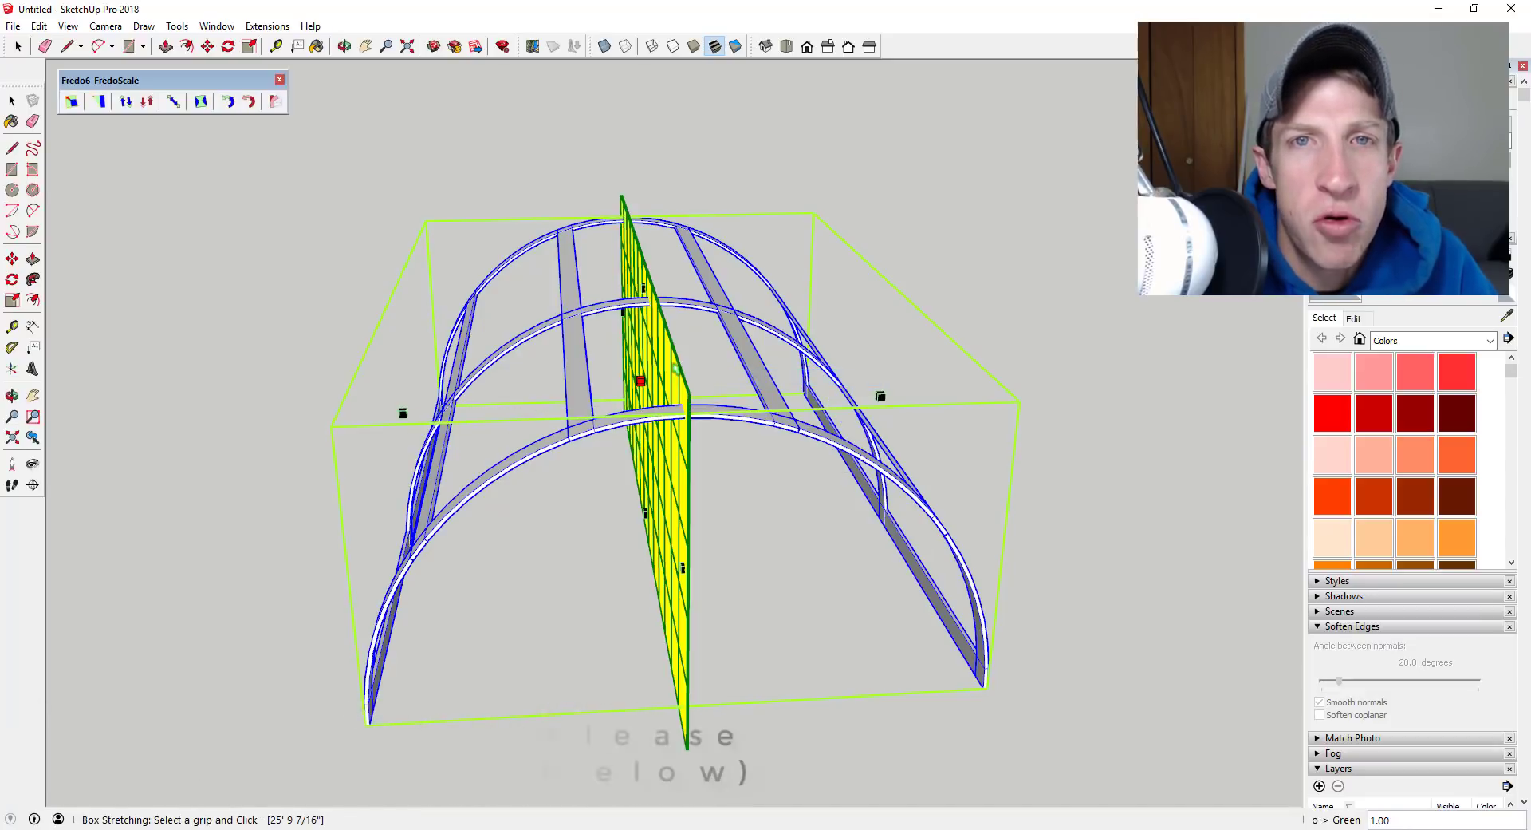
click(676, 370)
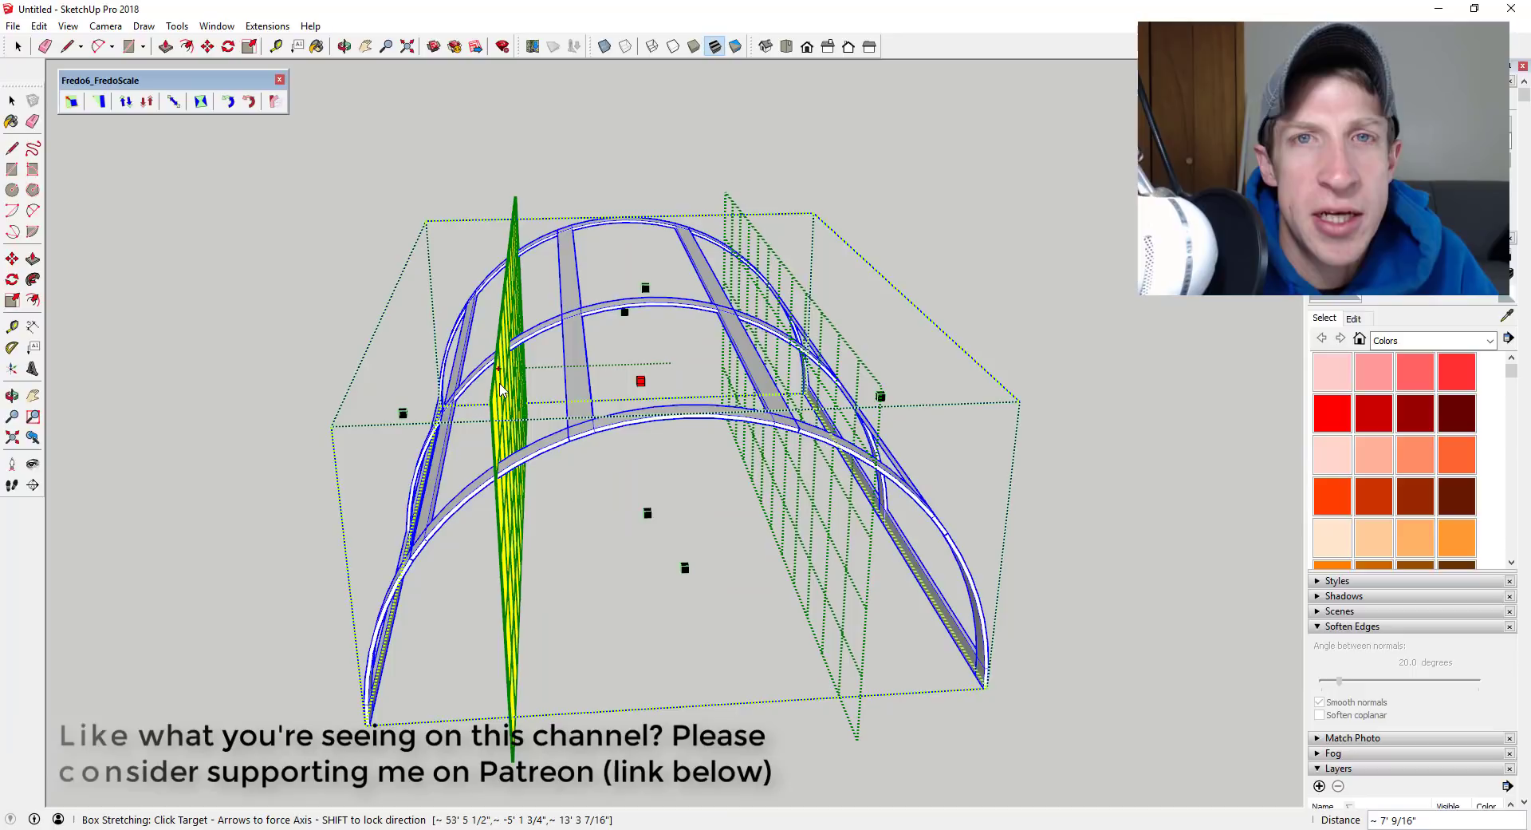
click(502, 390)
click(880, 396)
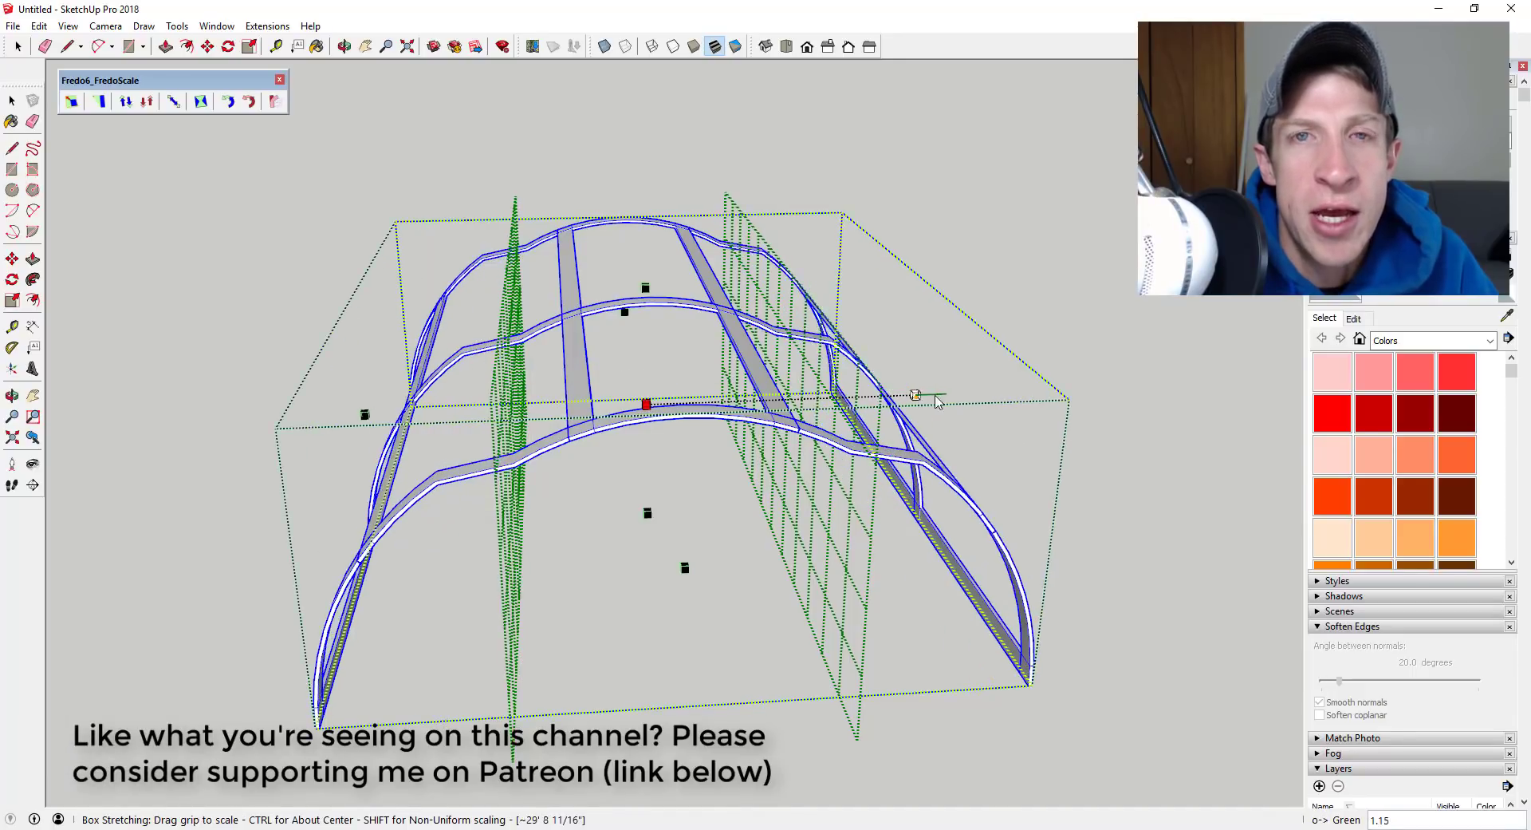
click(923, 479)
Lower the blue-axis divider plane to the frame's base and set the stretch to work from the opposite point.
key(o)
middle_drag(690, 469, 752, 556)
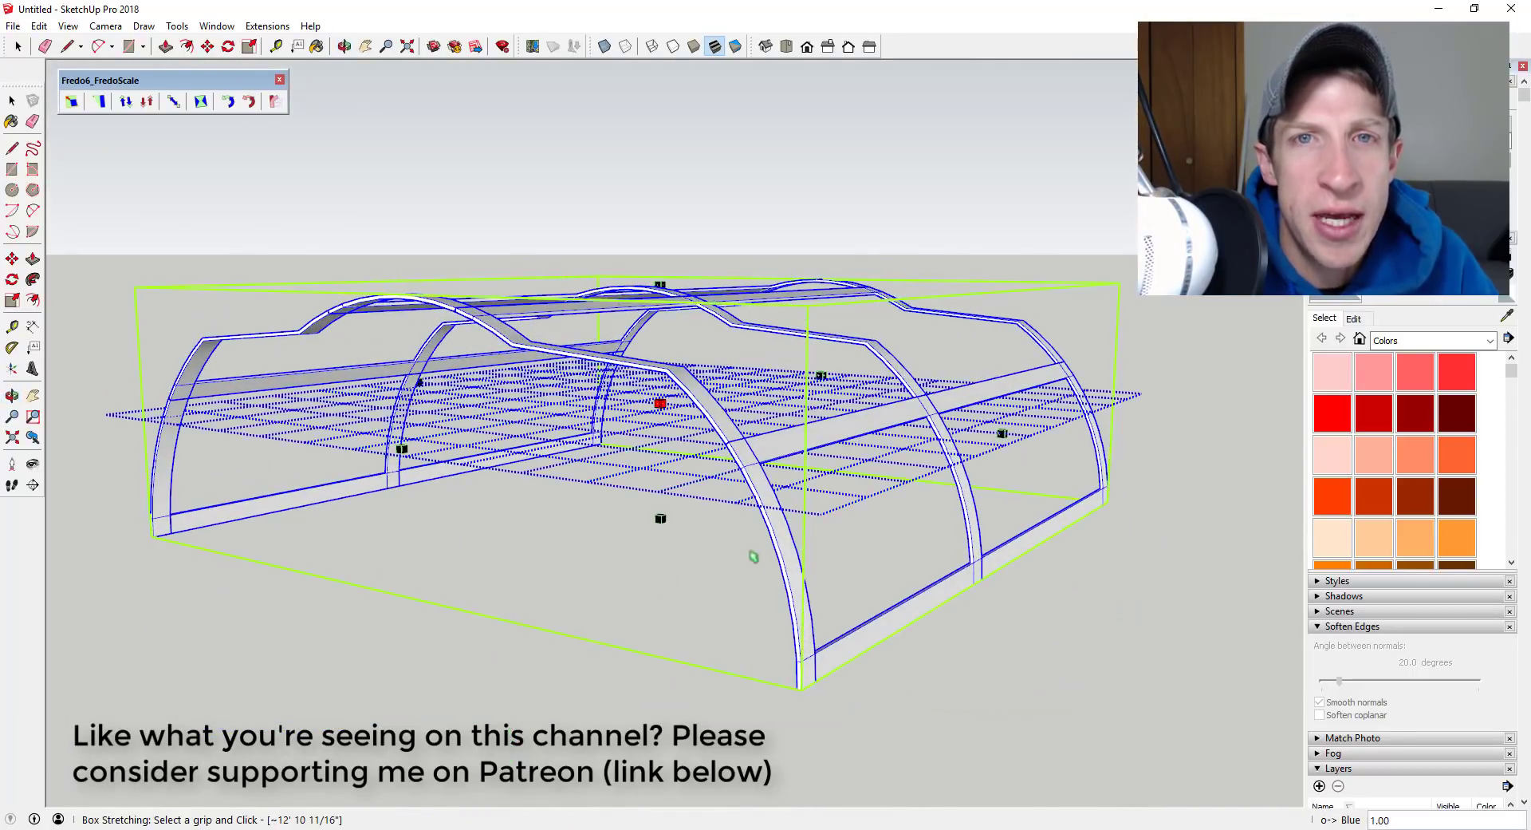
click(825, 519)
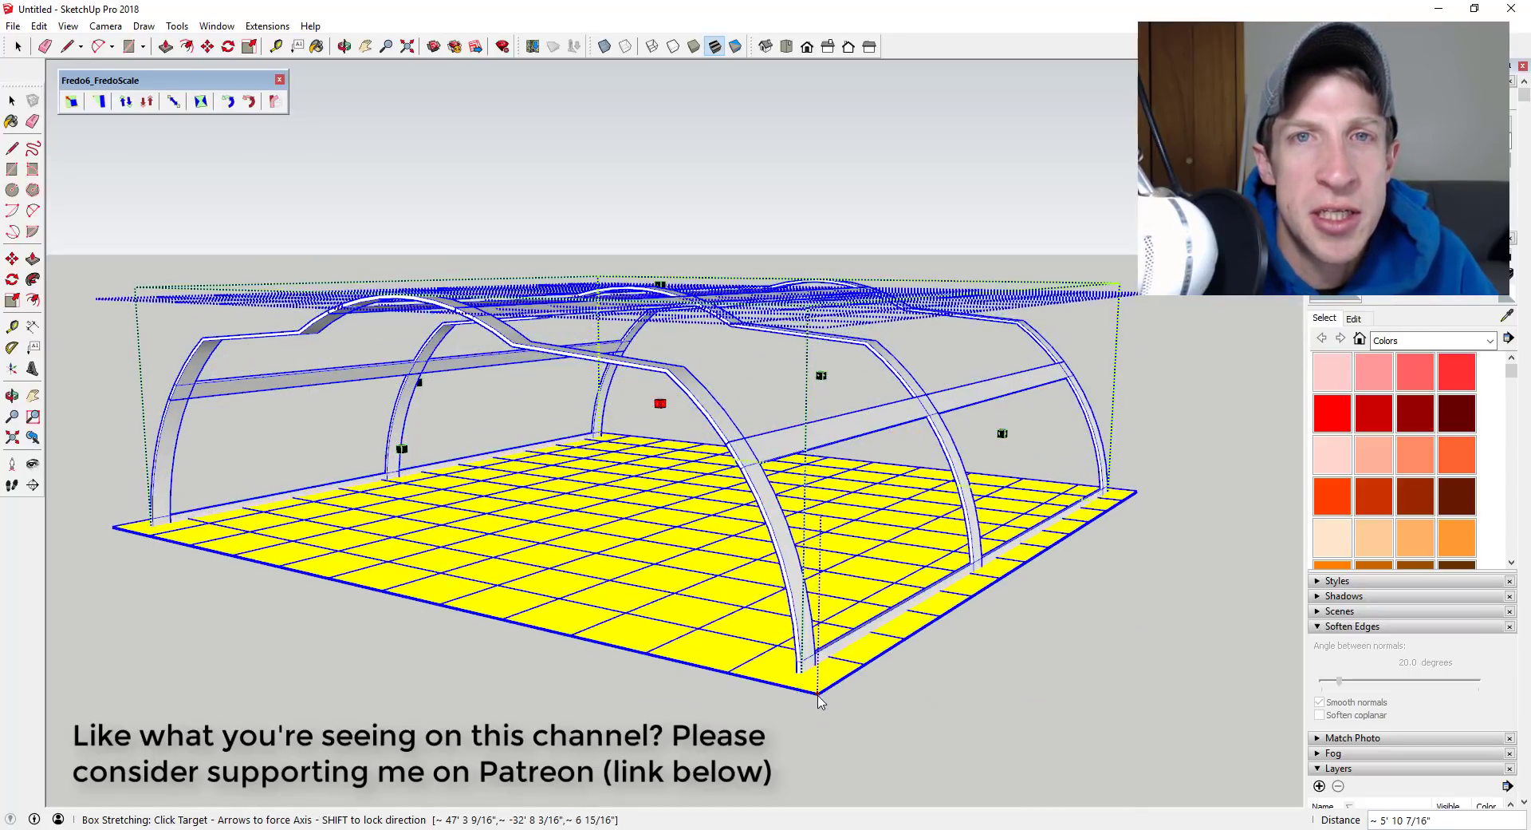
click(820, 691)
right_click(833, 683)
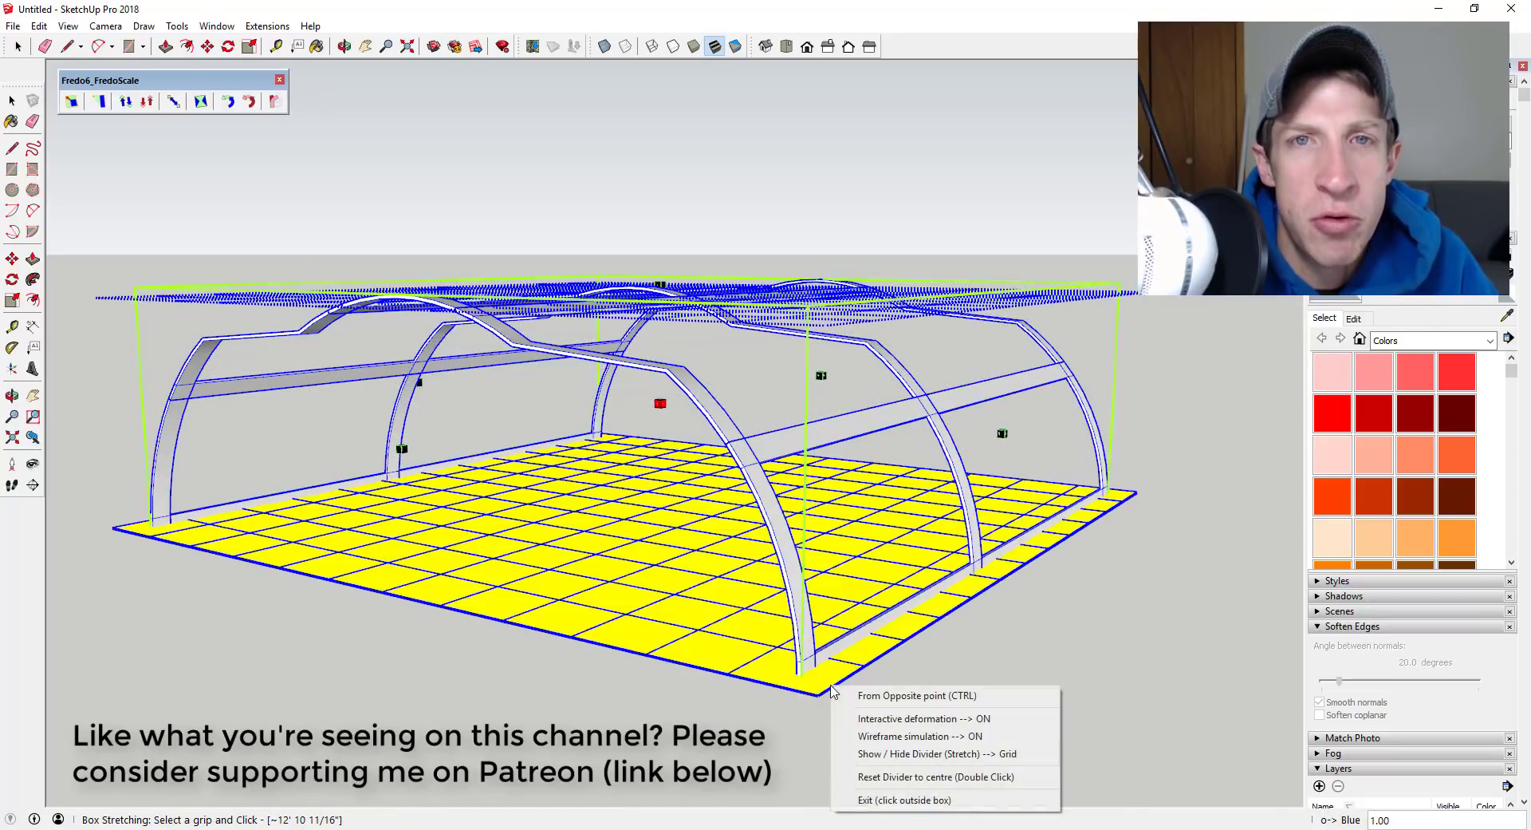
click(886, 691)
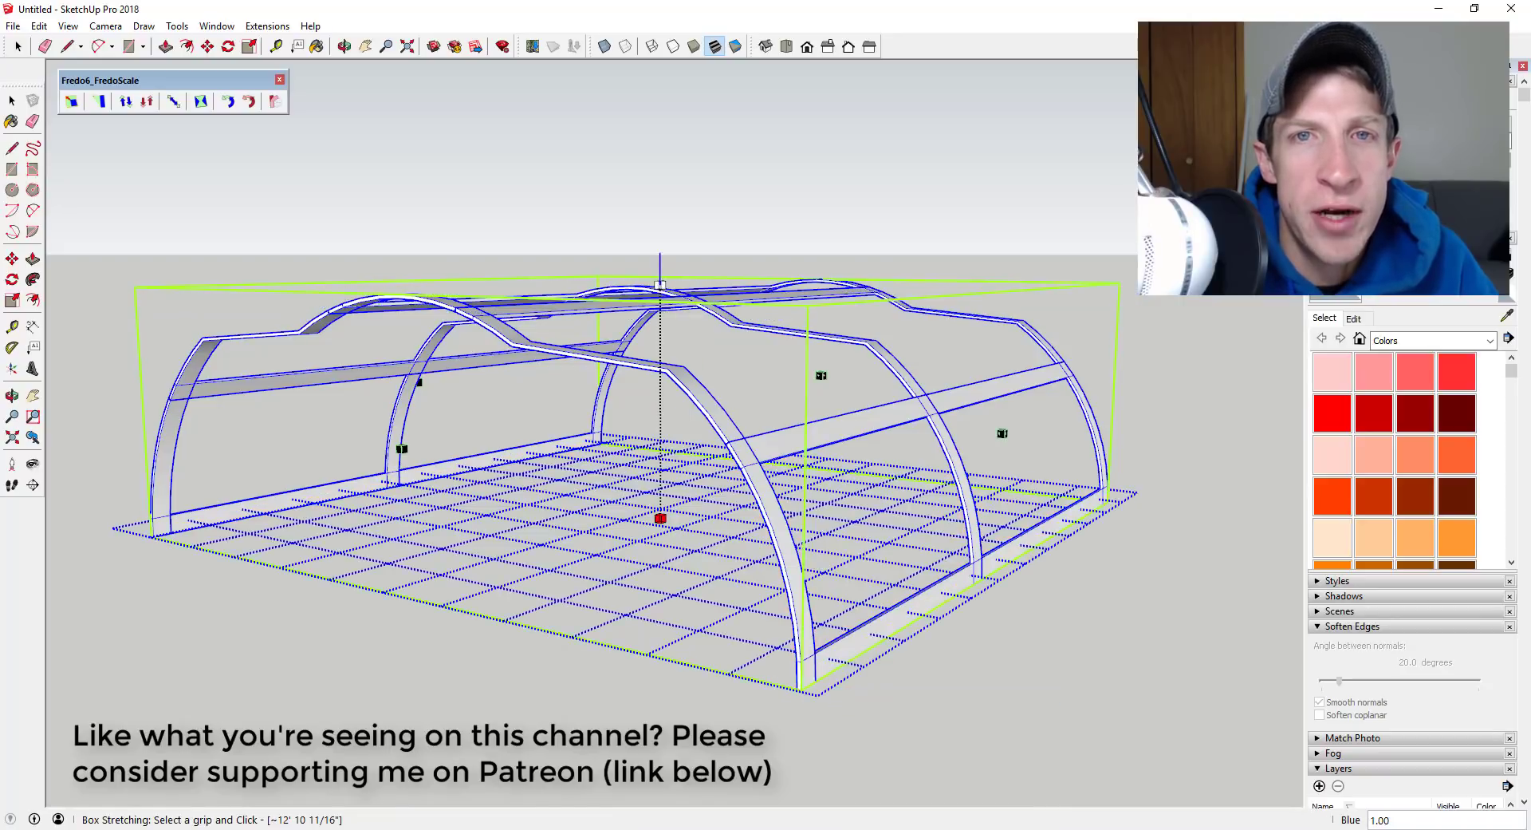
Stretch the arched frame upward along the blue axis to about 1.71 times its height.
click(660, 284)
click(924, 380)
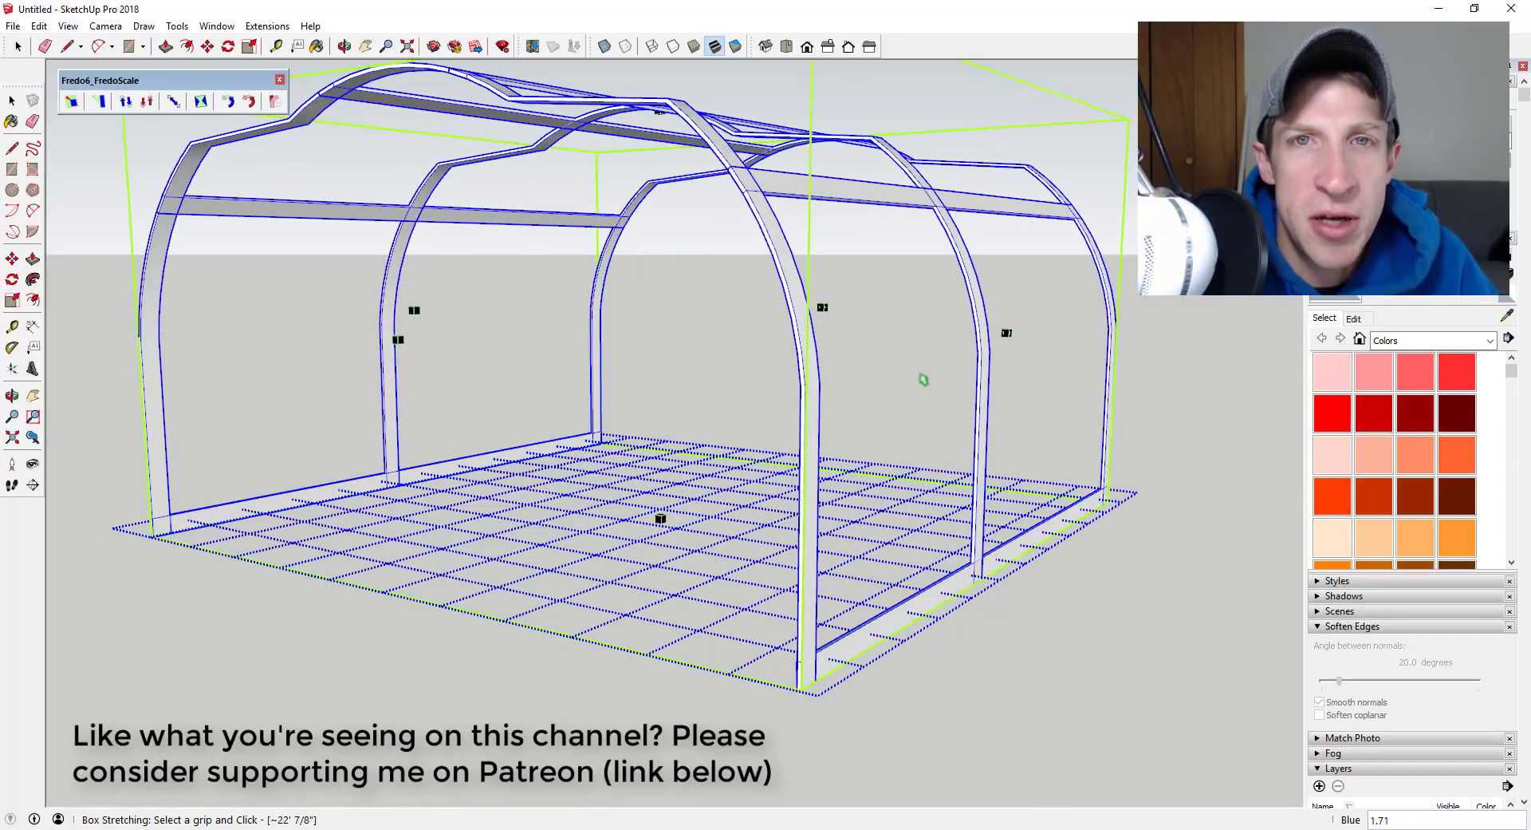
middle_drag(923, 379, 1134, 459)
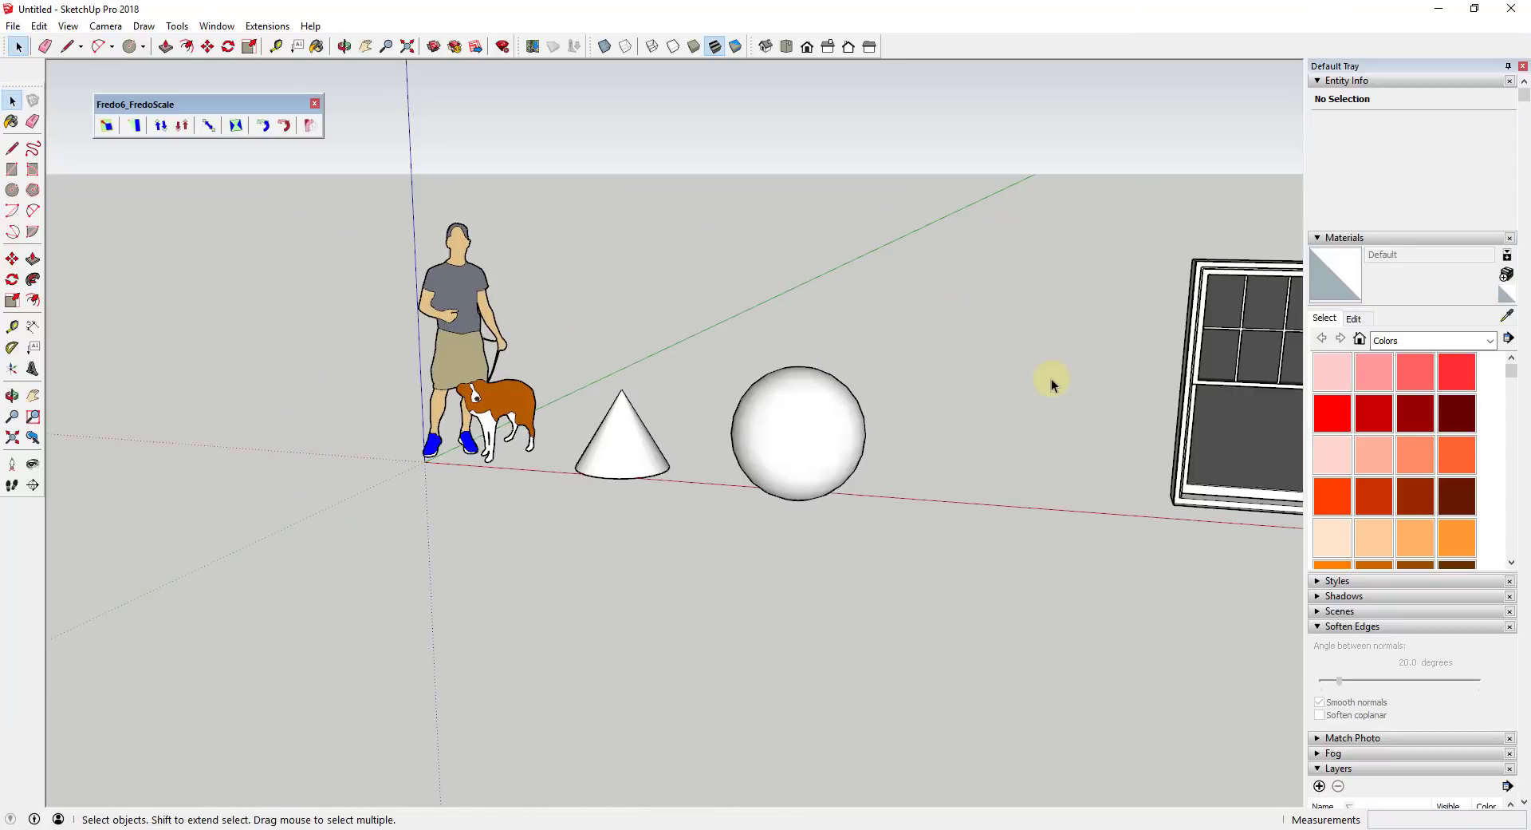
Box-stretch the sphere group along the red axis to about 2.21 times its length, forming a capsule.
middle_drag(1051, 384, 1027, 309)
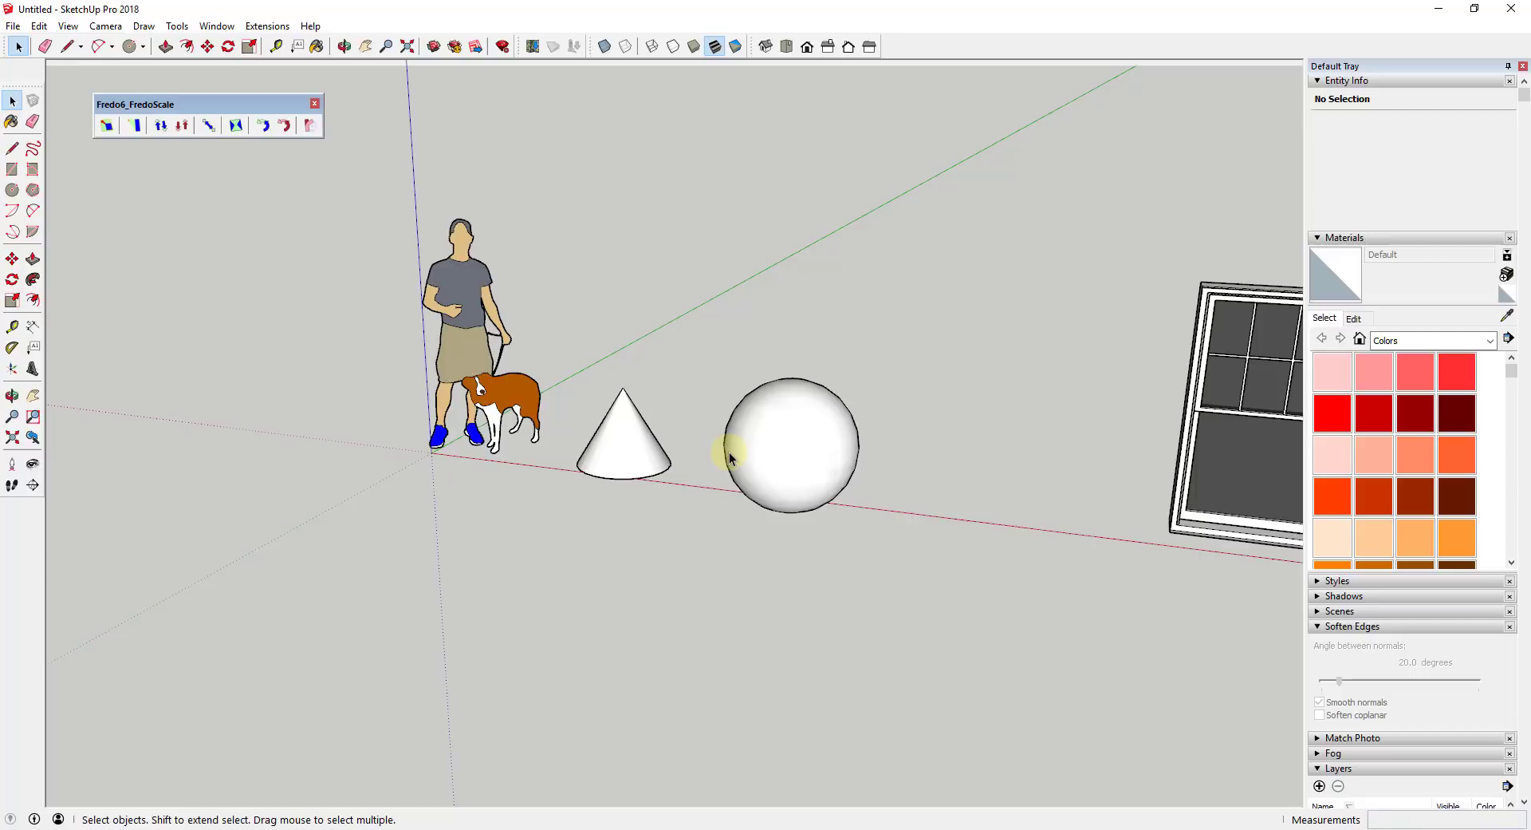
middle_drag(732, 473, 718, 380)
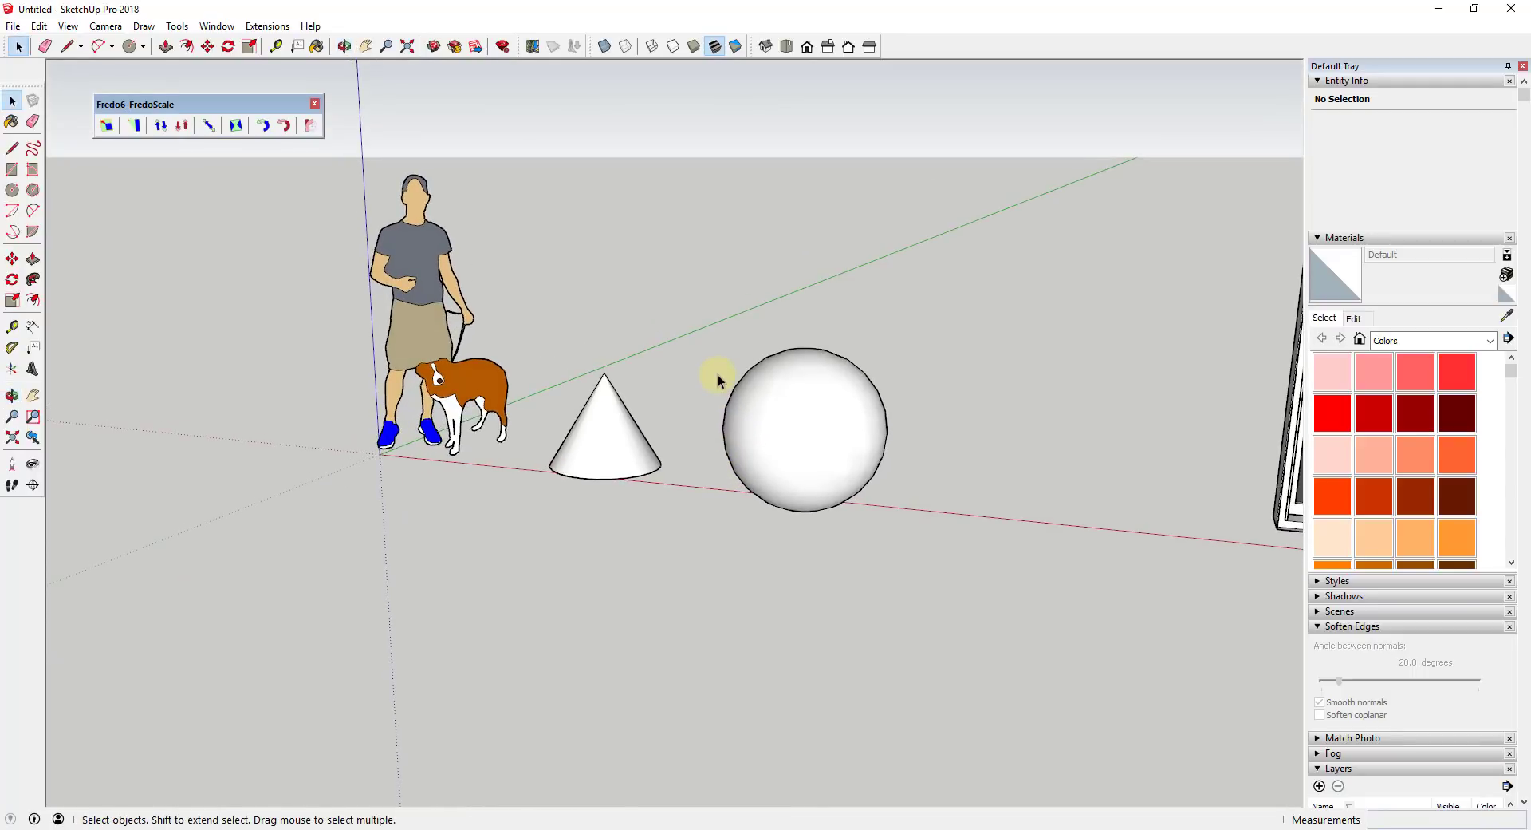
click(210, 126)
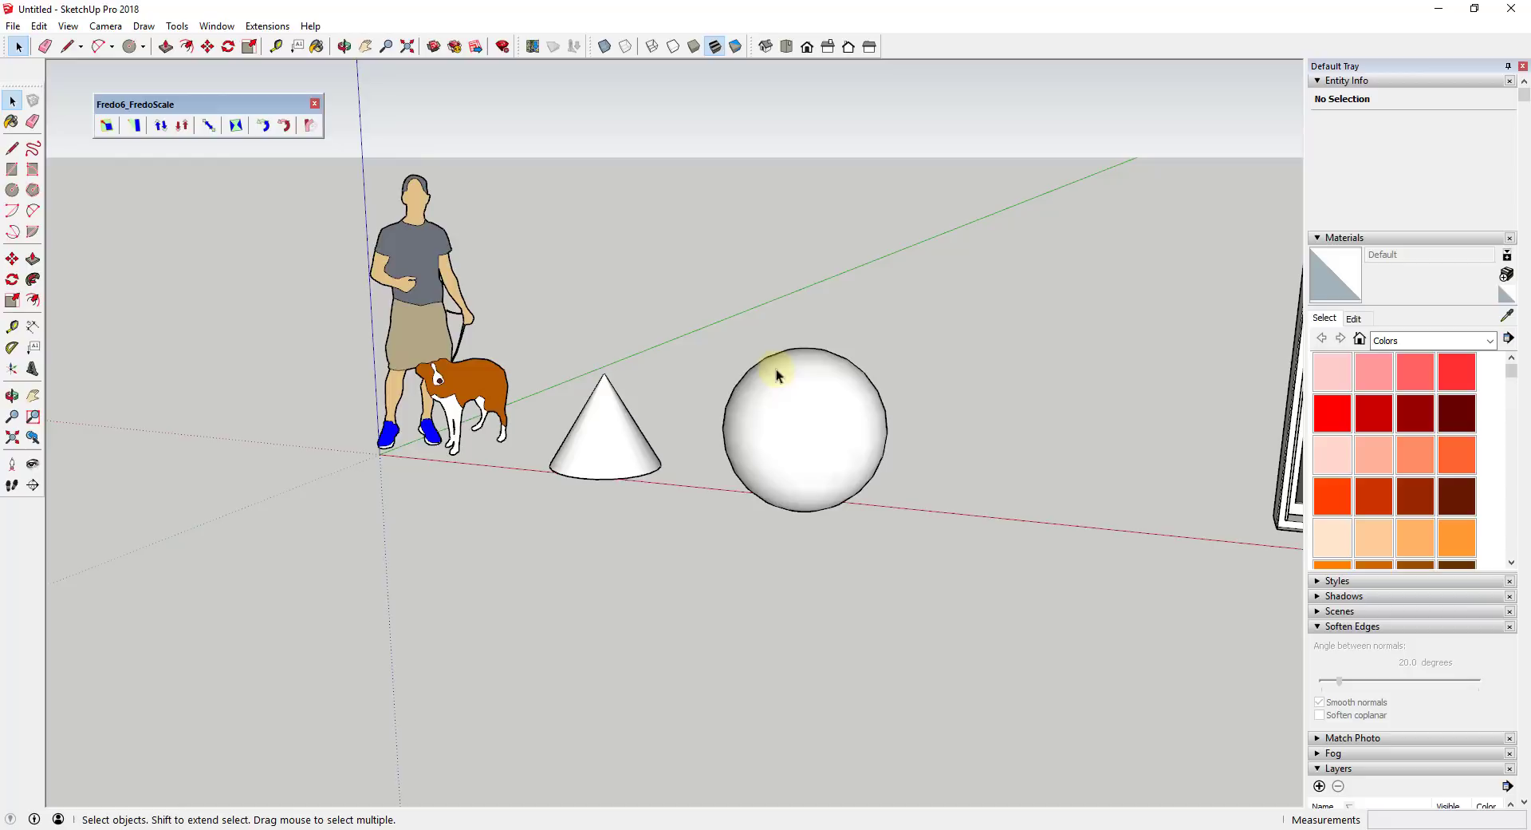
scroll(777, 375, down, 1)
scroll(750, 377, up, 3)
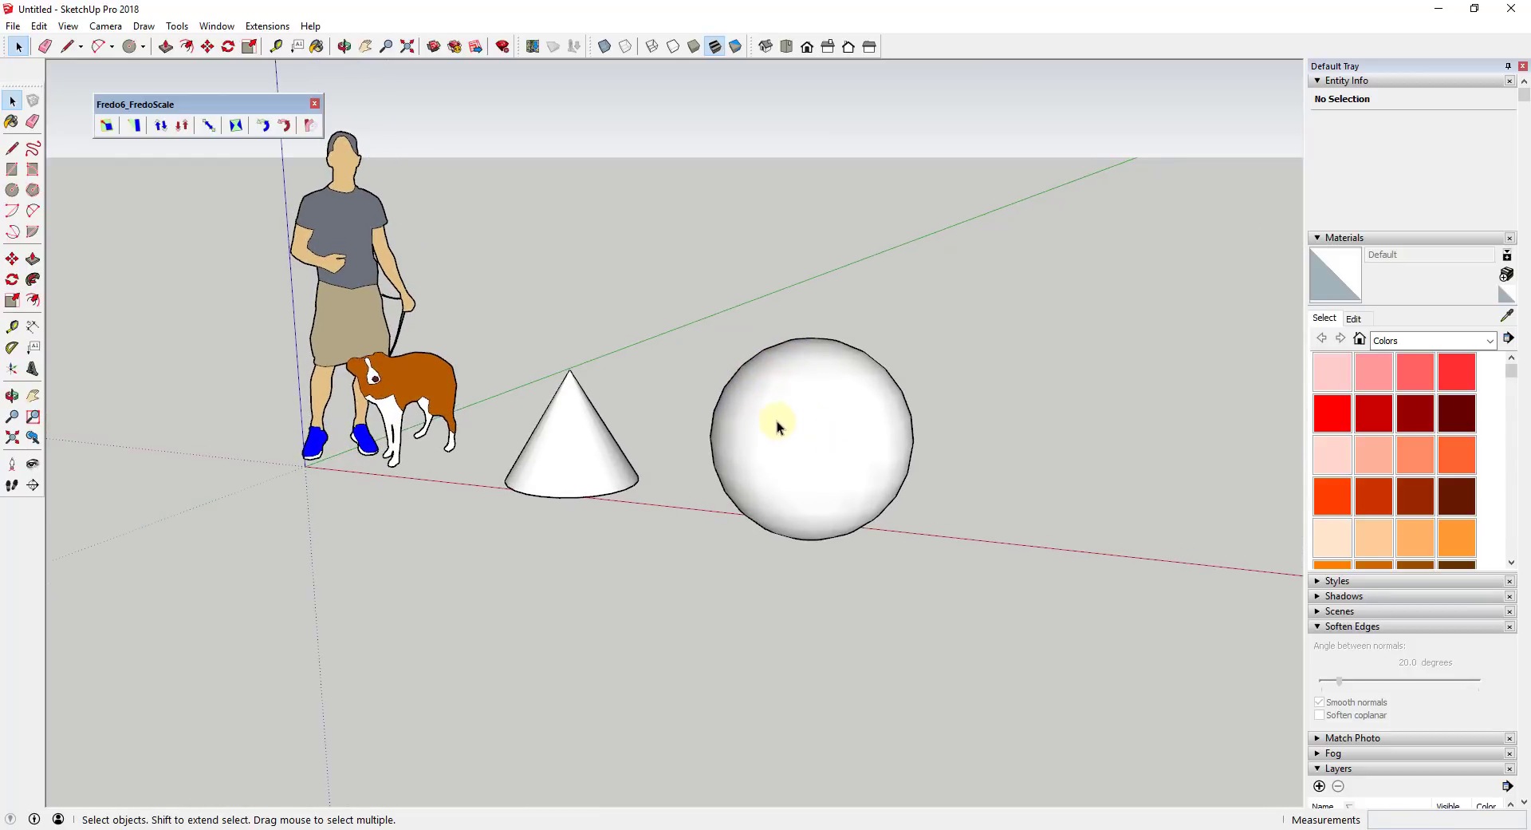
click(744, 441)
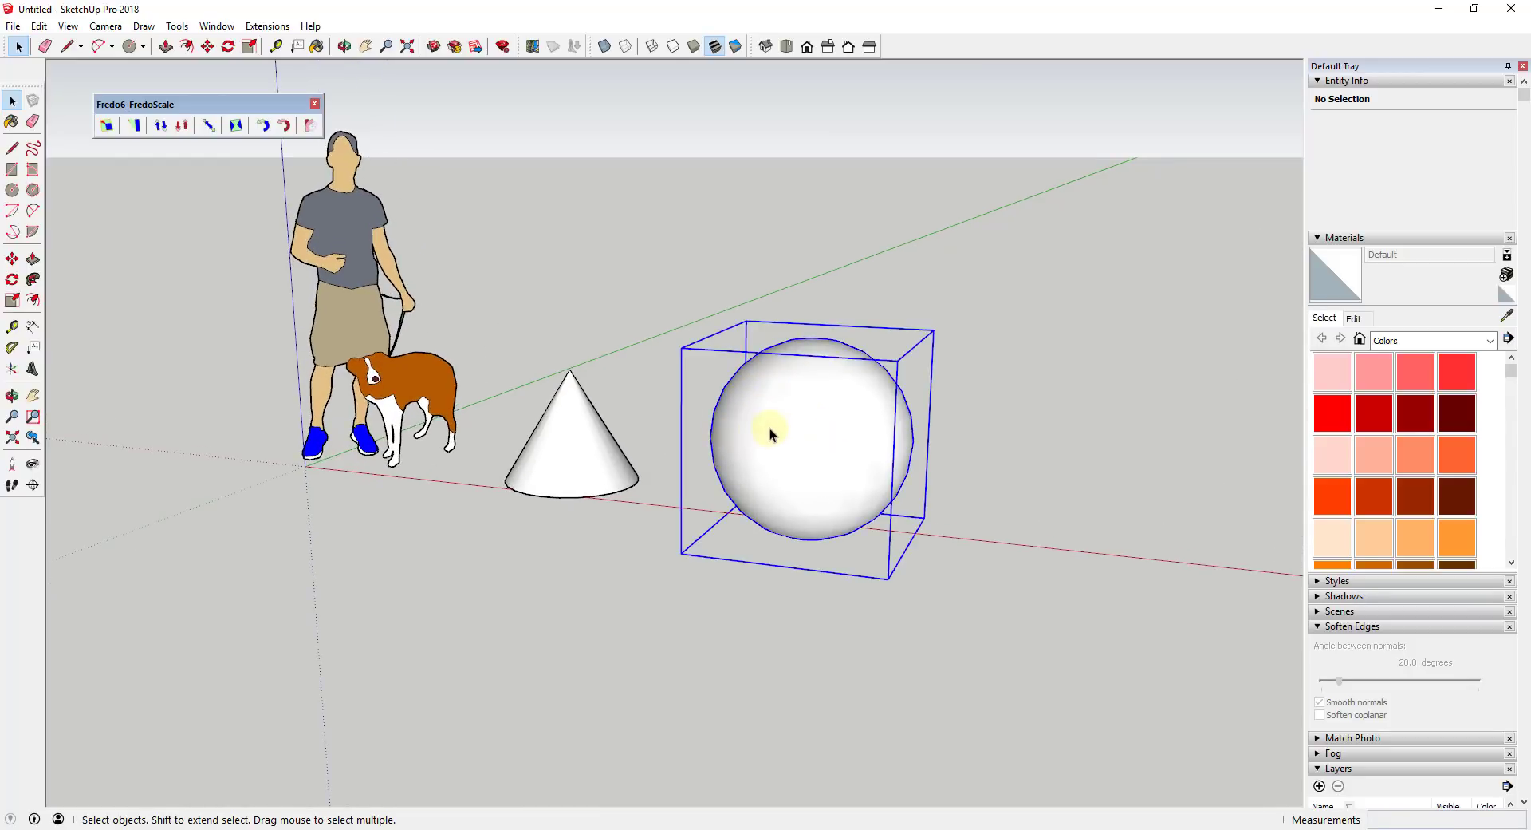
click(210, 126)
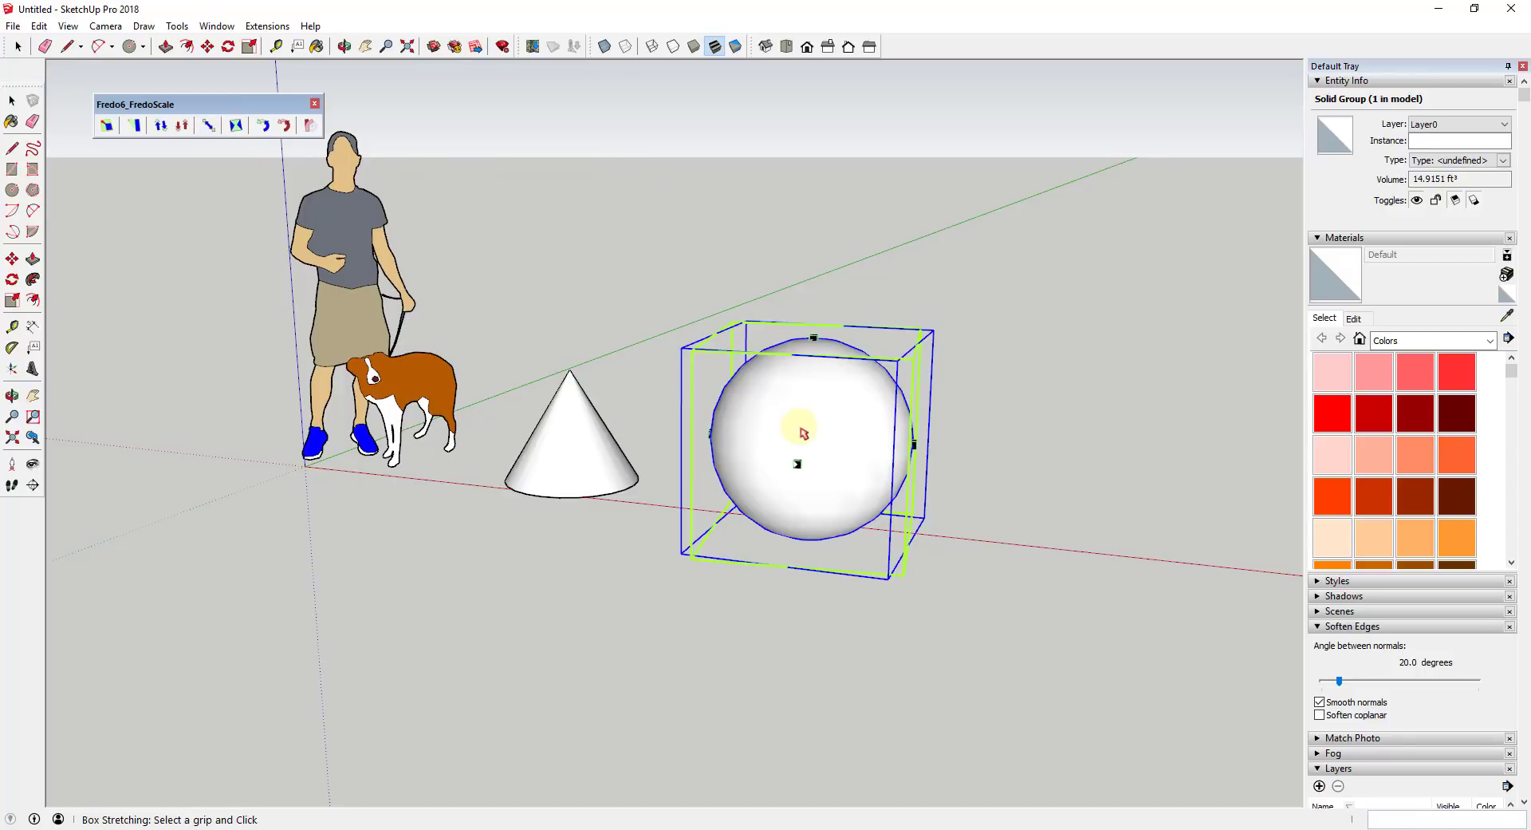
click(911, 442)
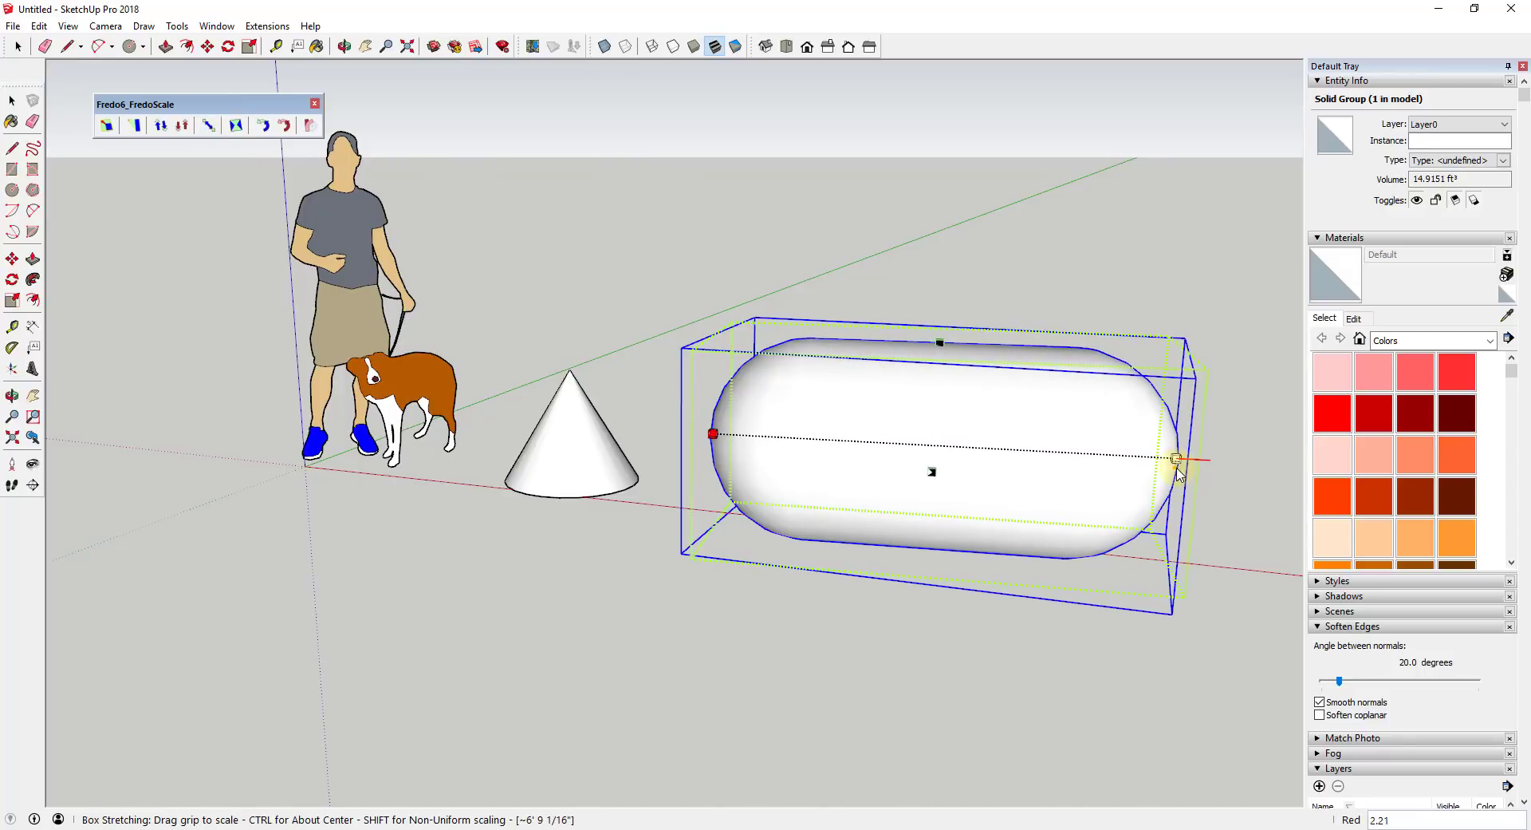
click(1178, 471)
Undo the sphere's stretch and leave the stretching tool.
middle_drag(1043, 407, 1021, 355)
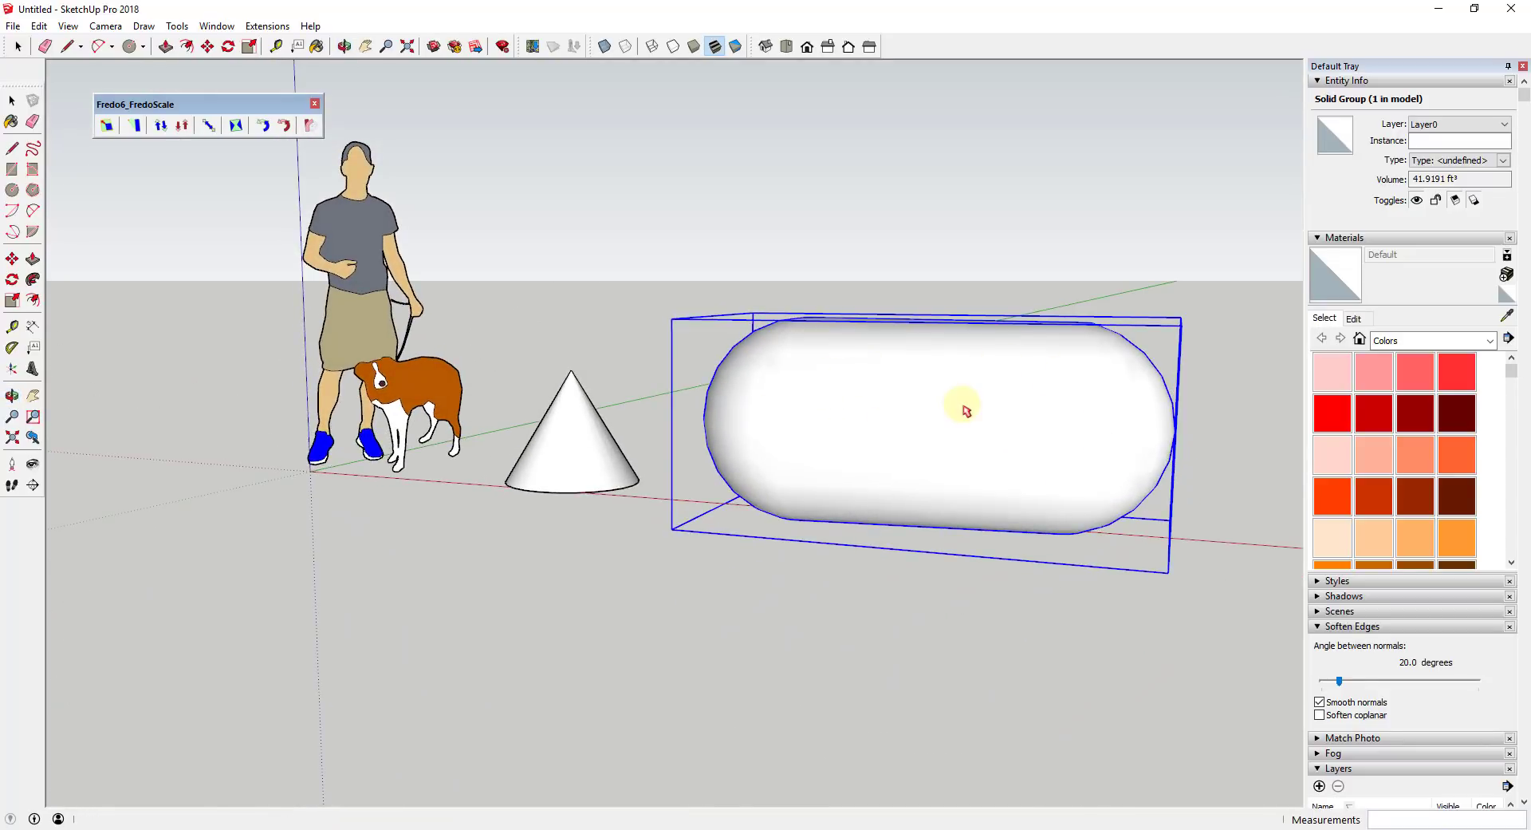
key(ctrl+z)
key(space)
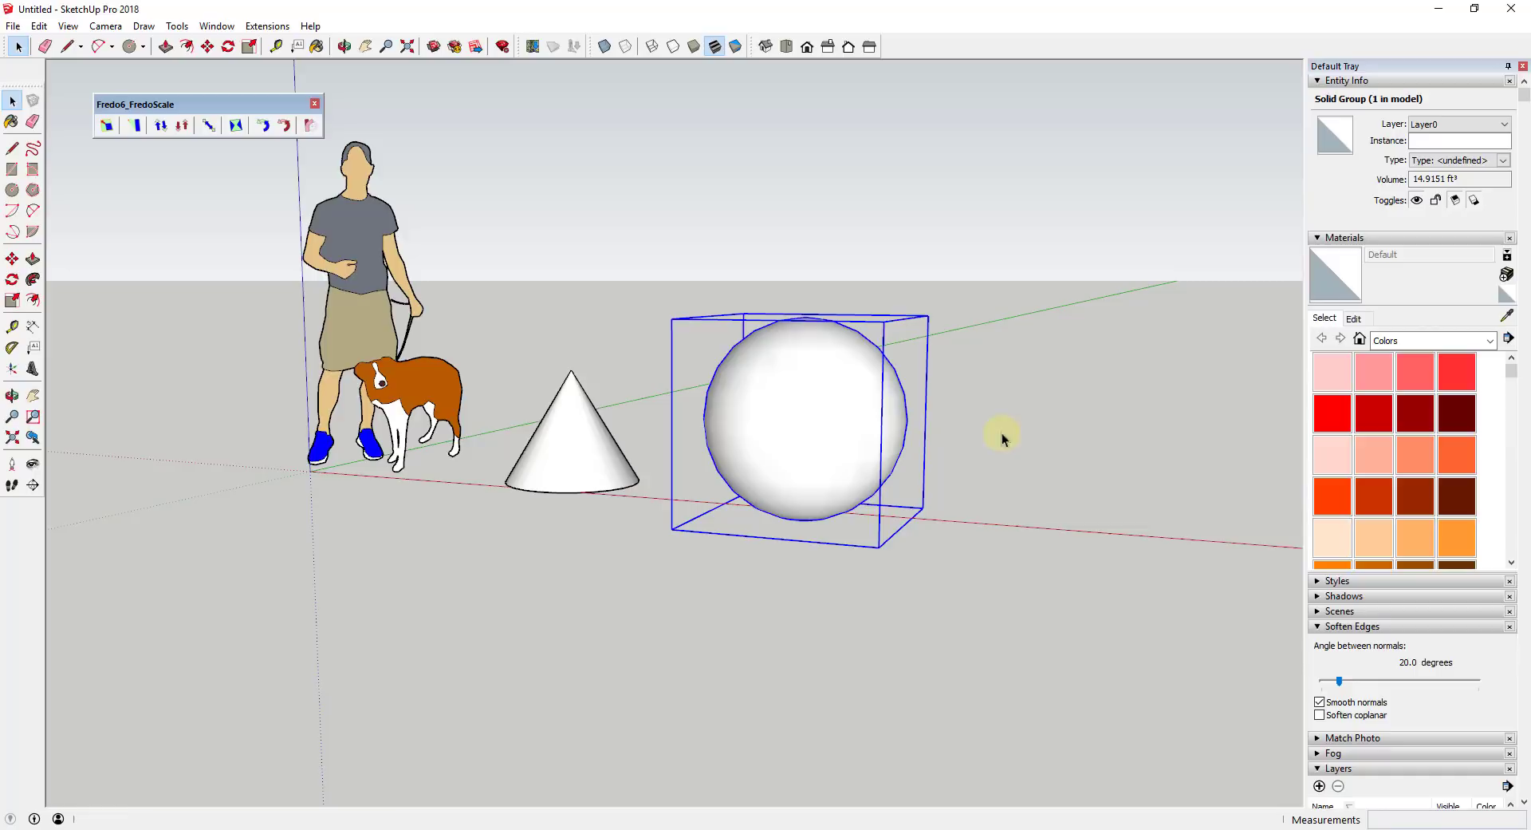
Select the whole cone and box-stretch it horizontally from its front grip to about 5' 2" long.
click(553, 451)
middle_drag(553, 452, 592, 504)
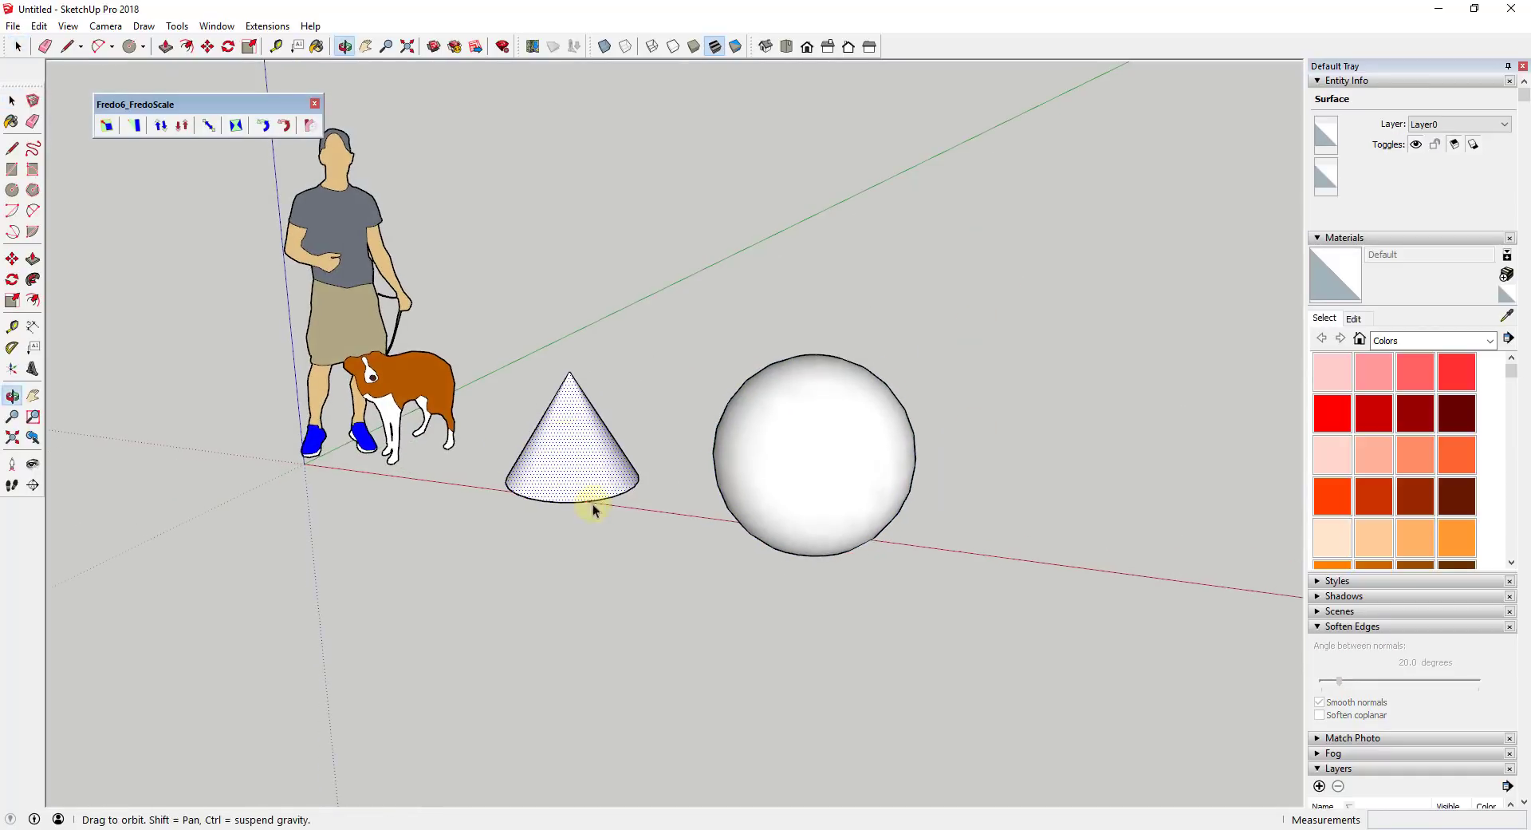
double_click(571, 447)
click(207, 126)
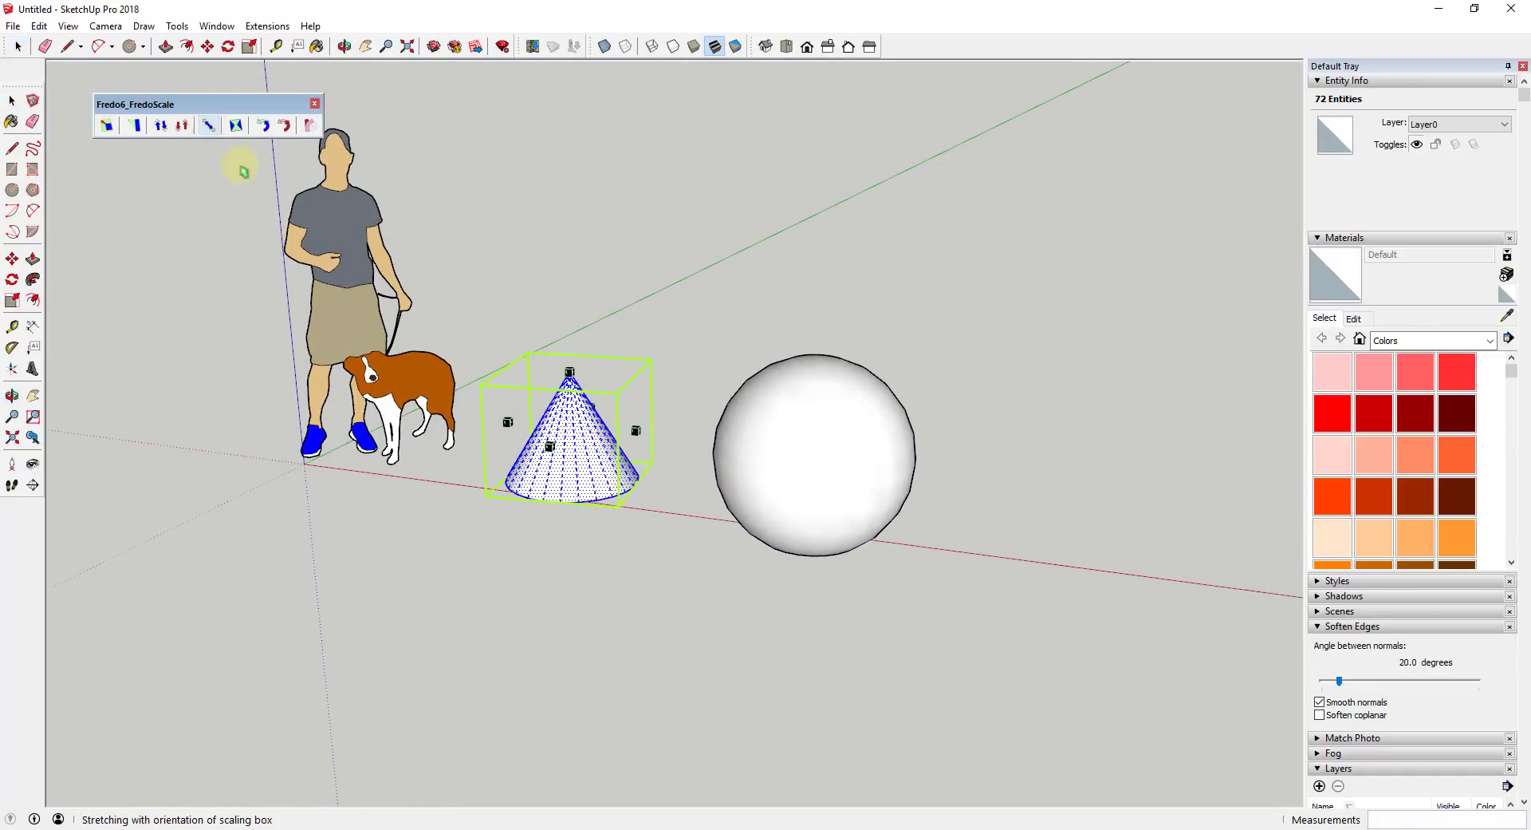
drag(548, 446, 476, 487)
Examine the stretched cone's shape from above and from the side.
middle_drag(476, 488, 594, 461)
scroll(594, 461, up, 3)
scroll(595, 461, up, 3)
scroll(410, 383, down, 4)
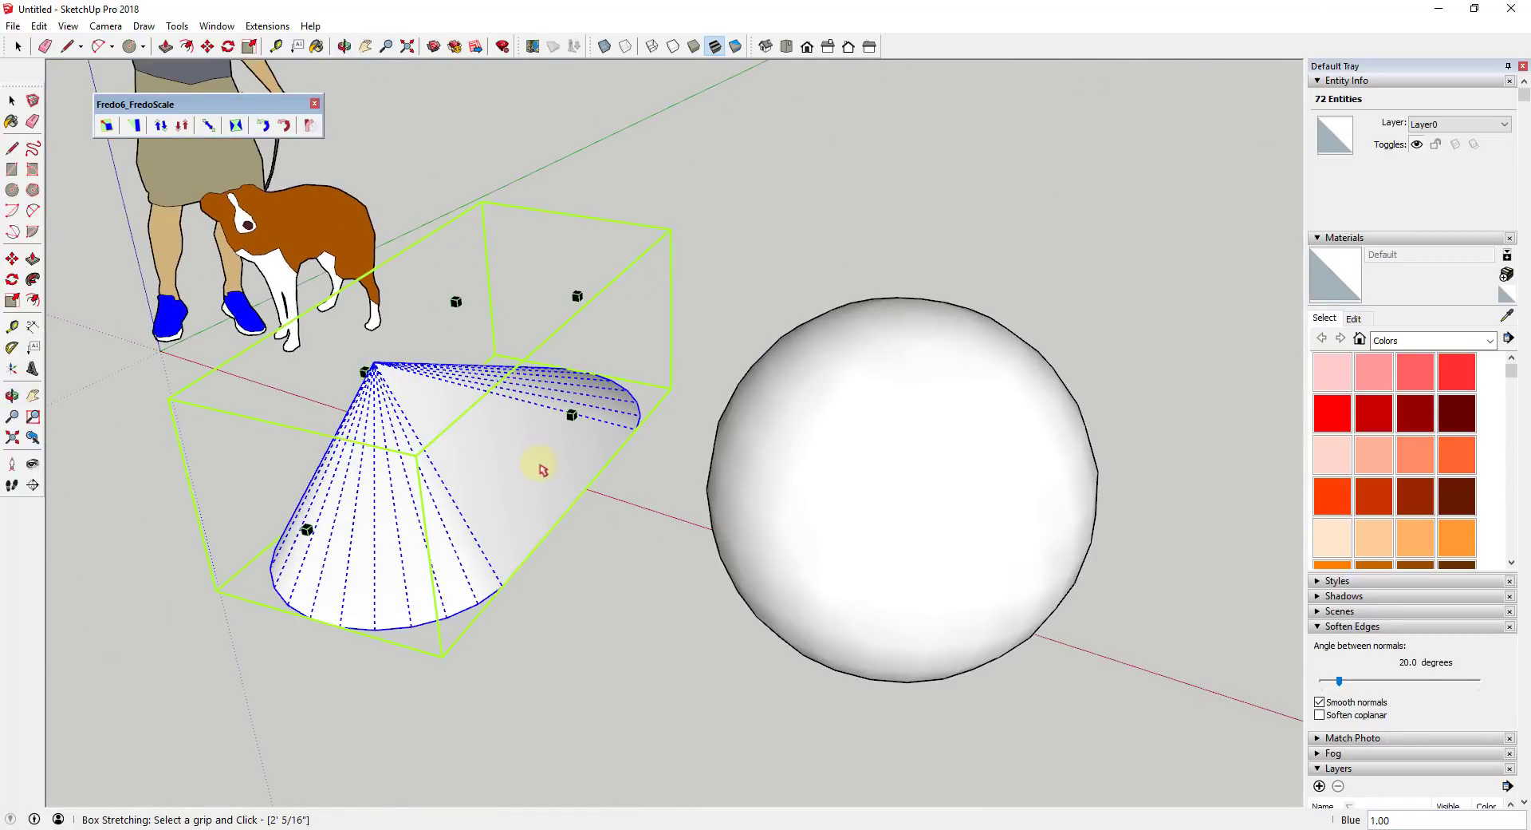
scroll(628, 464, down, 3)
middle_drag(602, 447, 635, 270)
scroll(574, 425, up, 3)
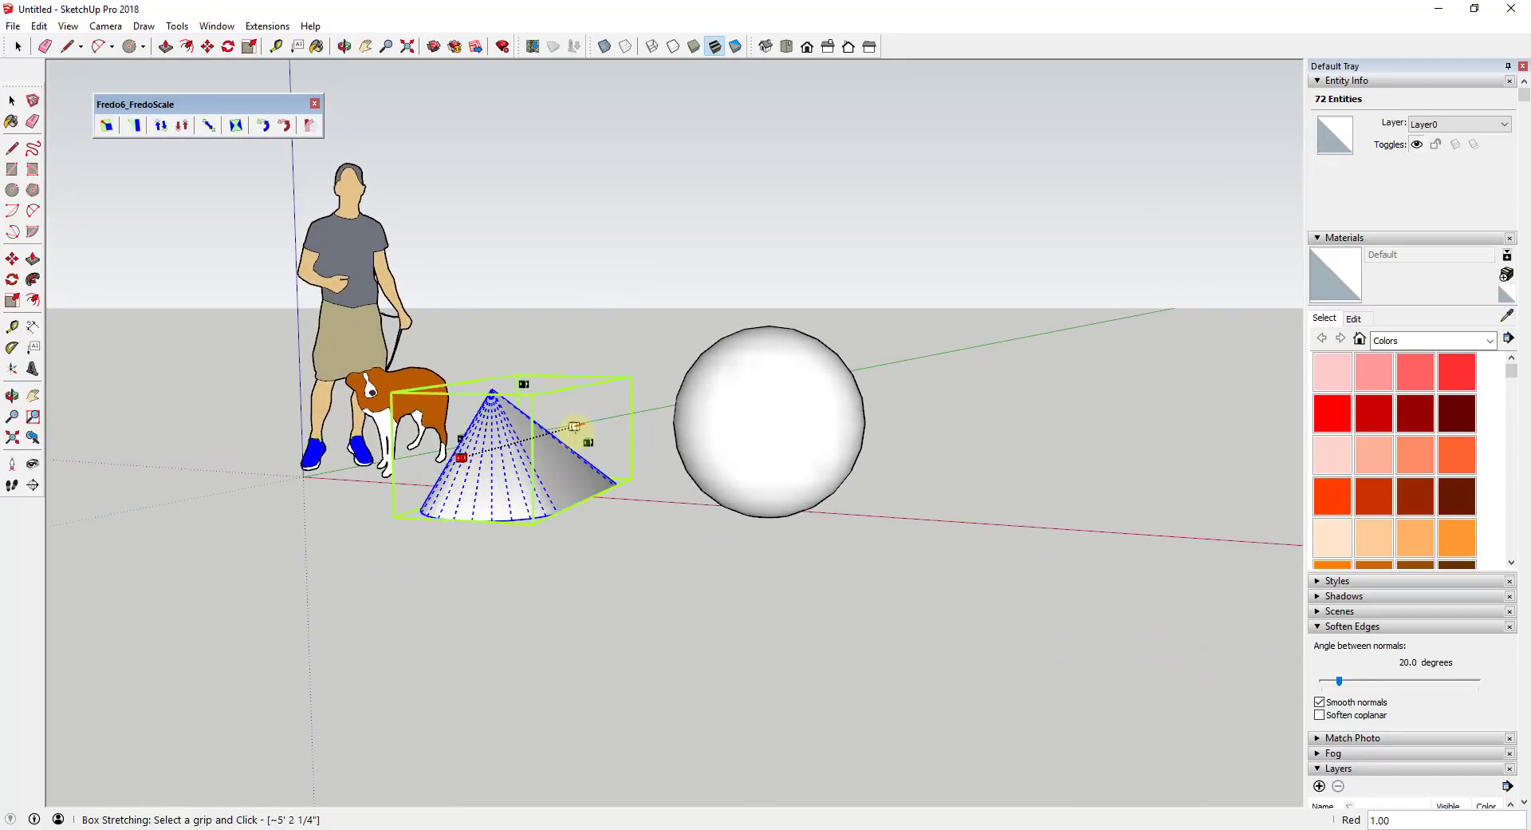
Widen the wooden door along the red axis to about 1.66 times its width with the standard Scale tool.
scroll(574, 426, down, 5)
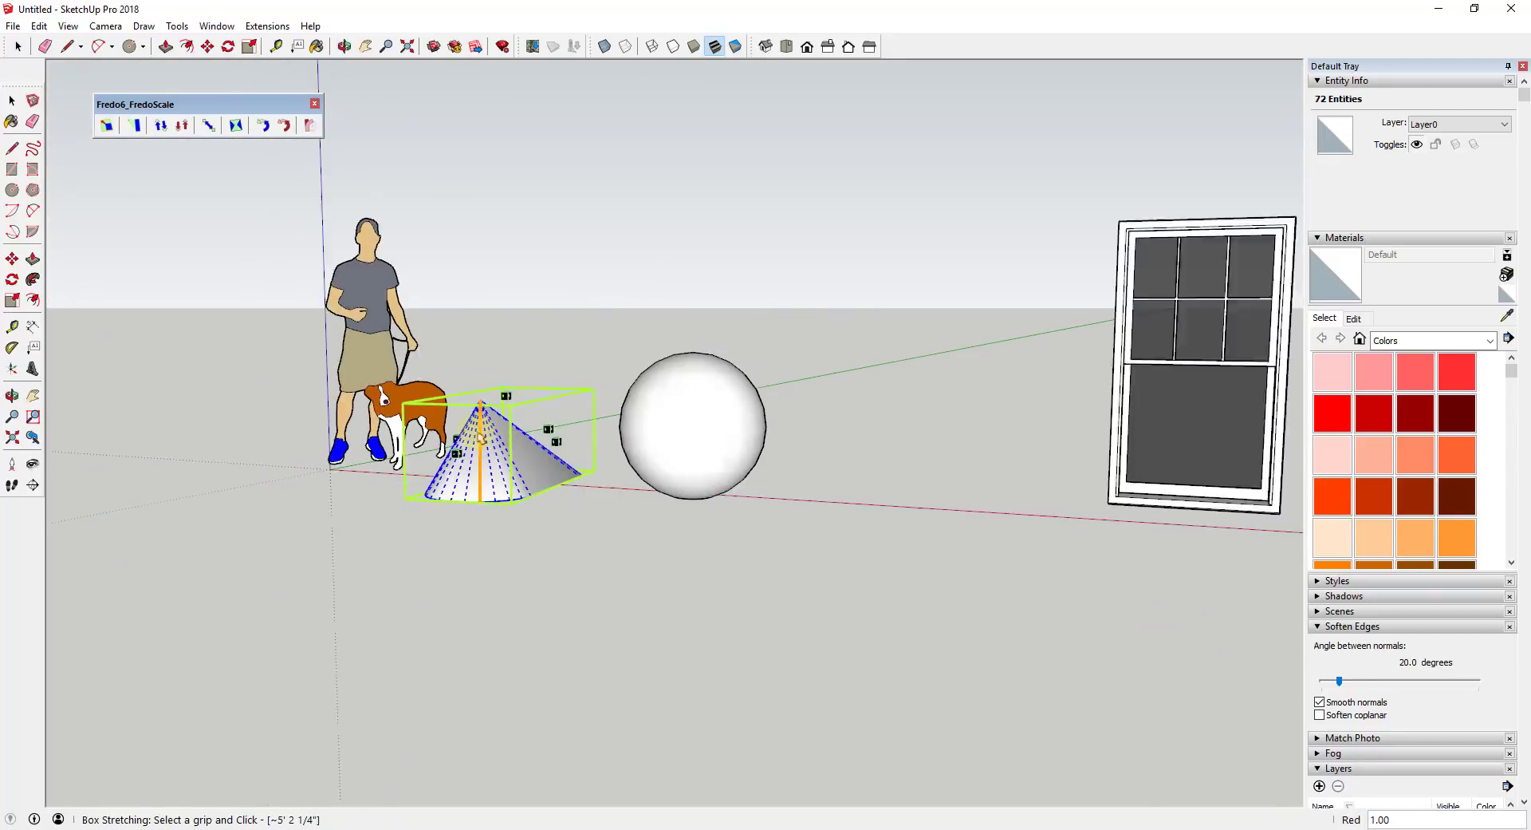
scroll(758, 439, up, 2)
scroll(765, 397, down, 3)
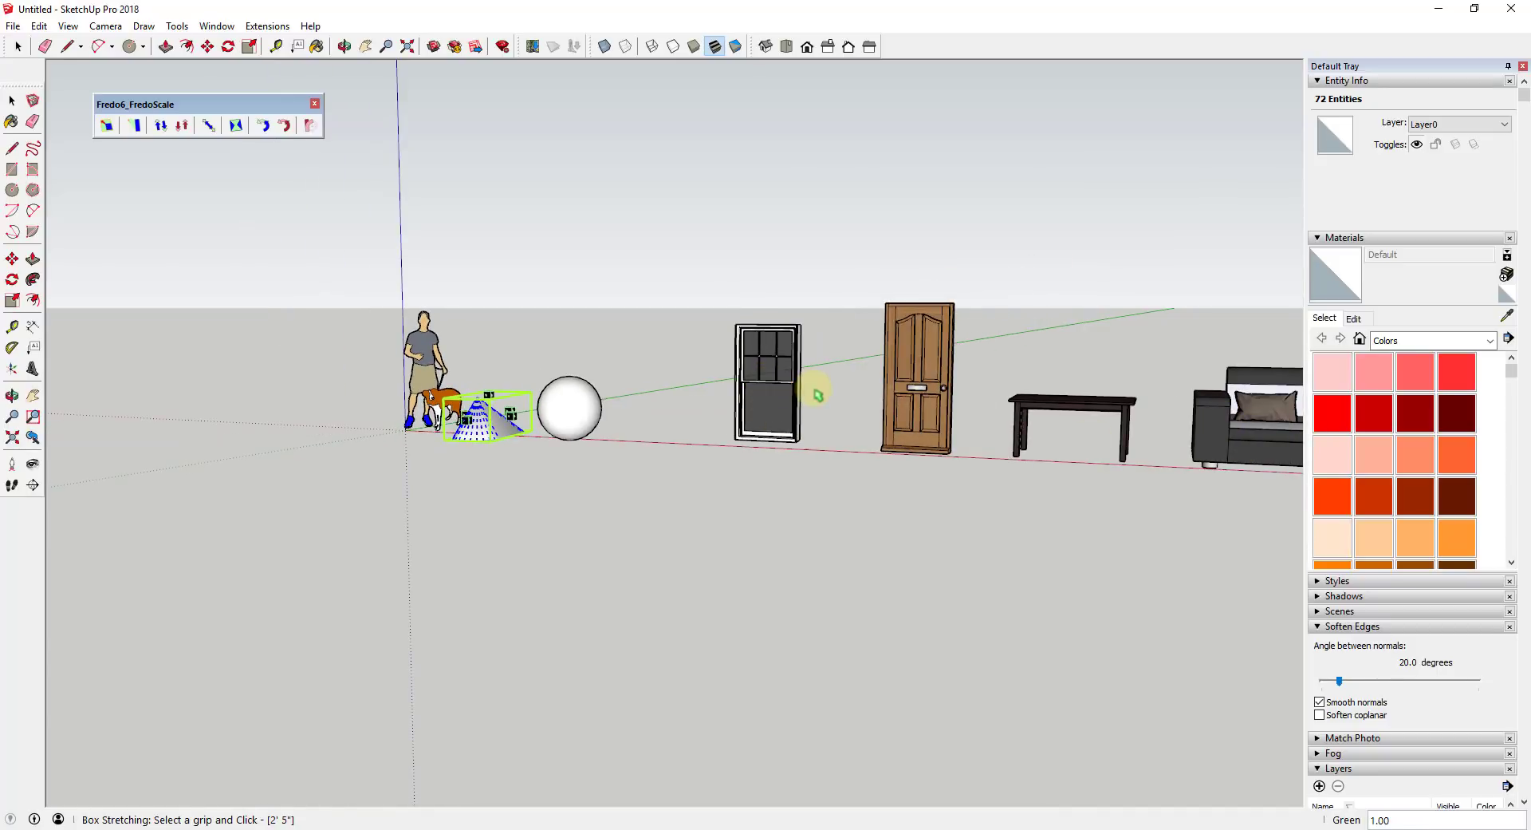
key(space)
scroll(837, 374, up, 4)
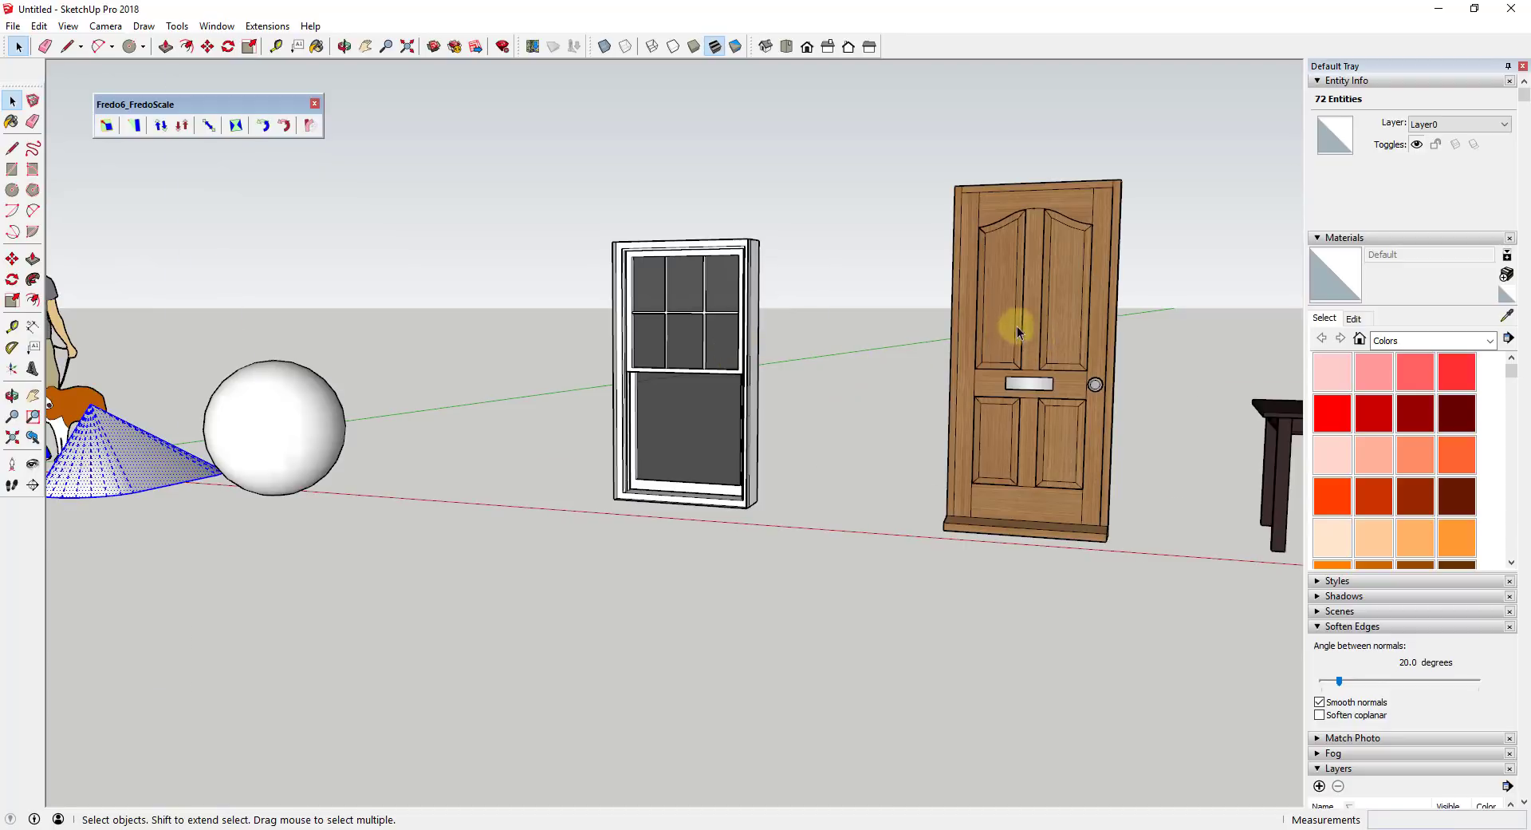
scroll(1017, 331, down, 2)
click(1029, 323)
scroll(1063, 345, up, 5)
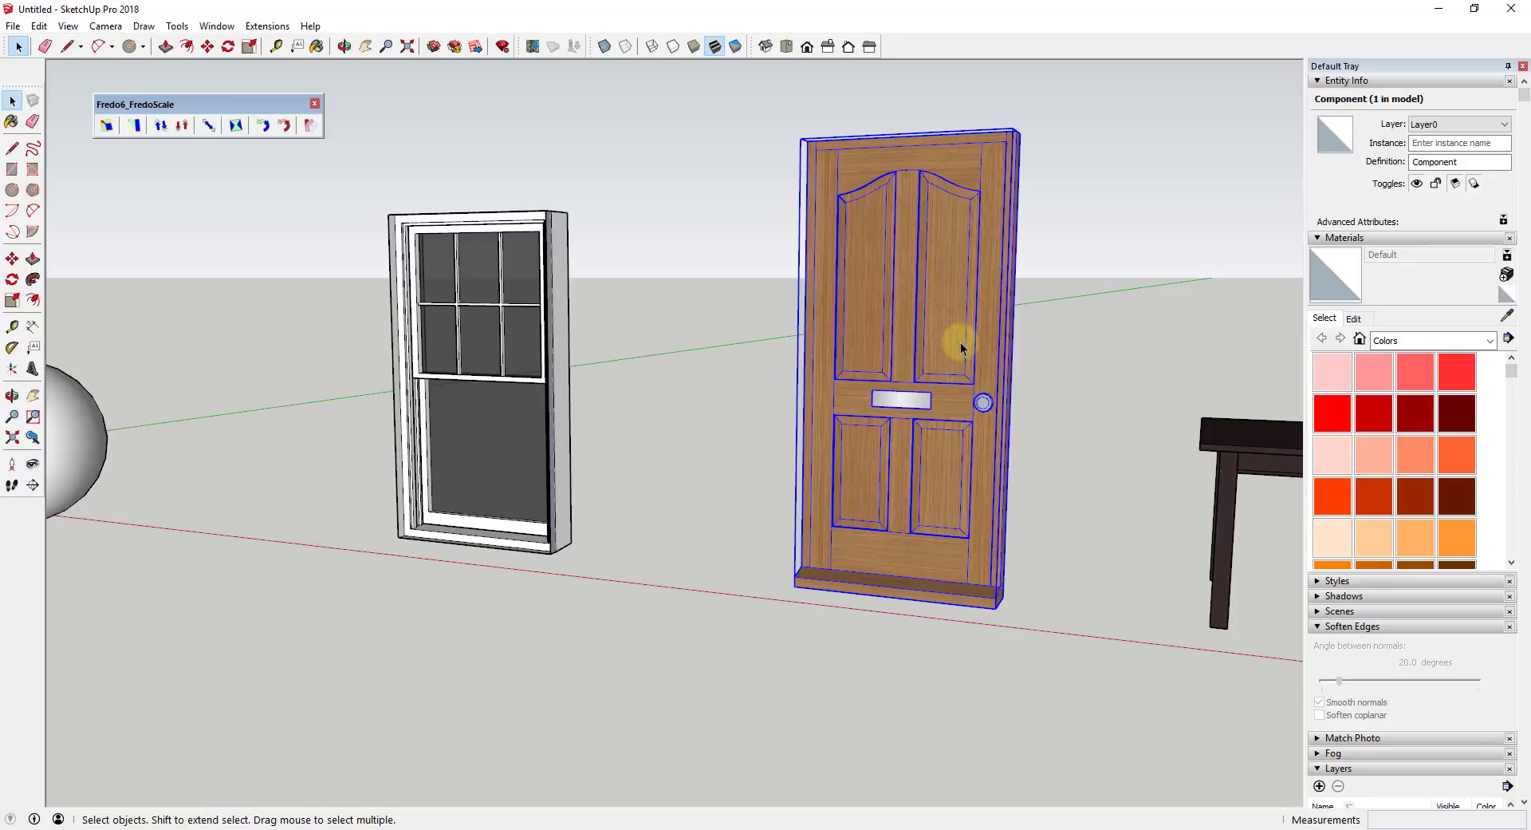
key(s)
middle_drag(1009, 392, 991, 406)
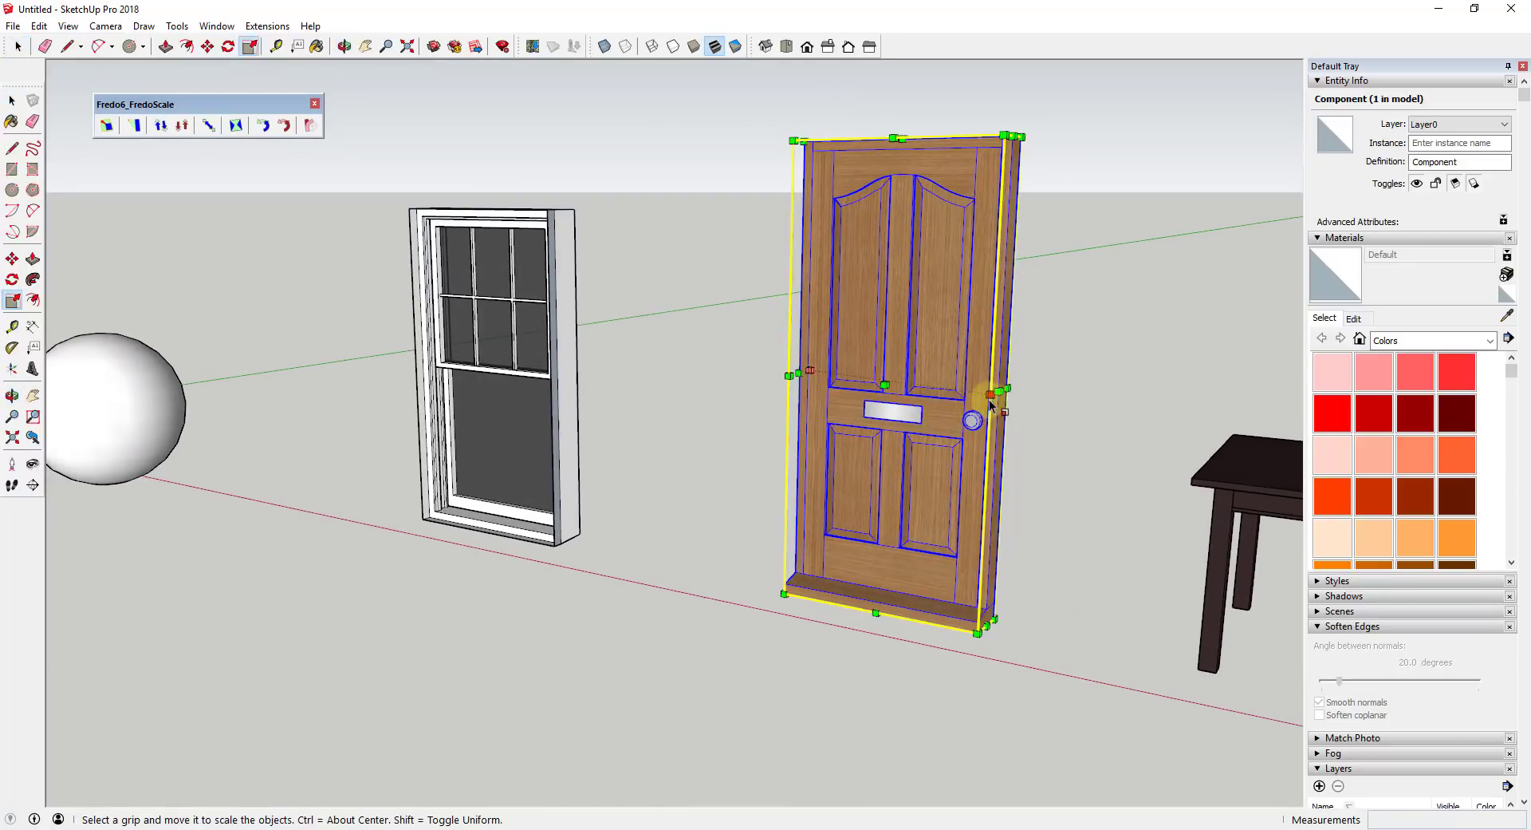
drag(1001, 390, 1152, 408)
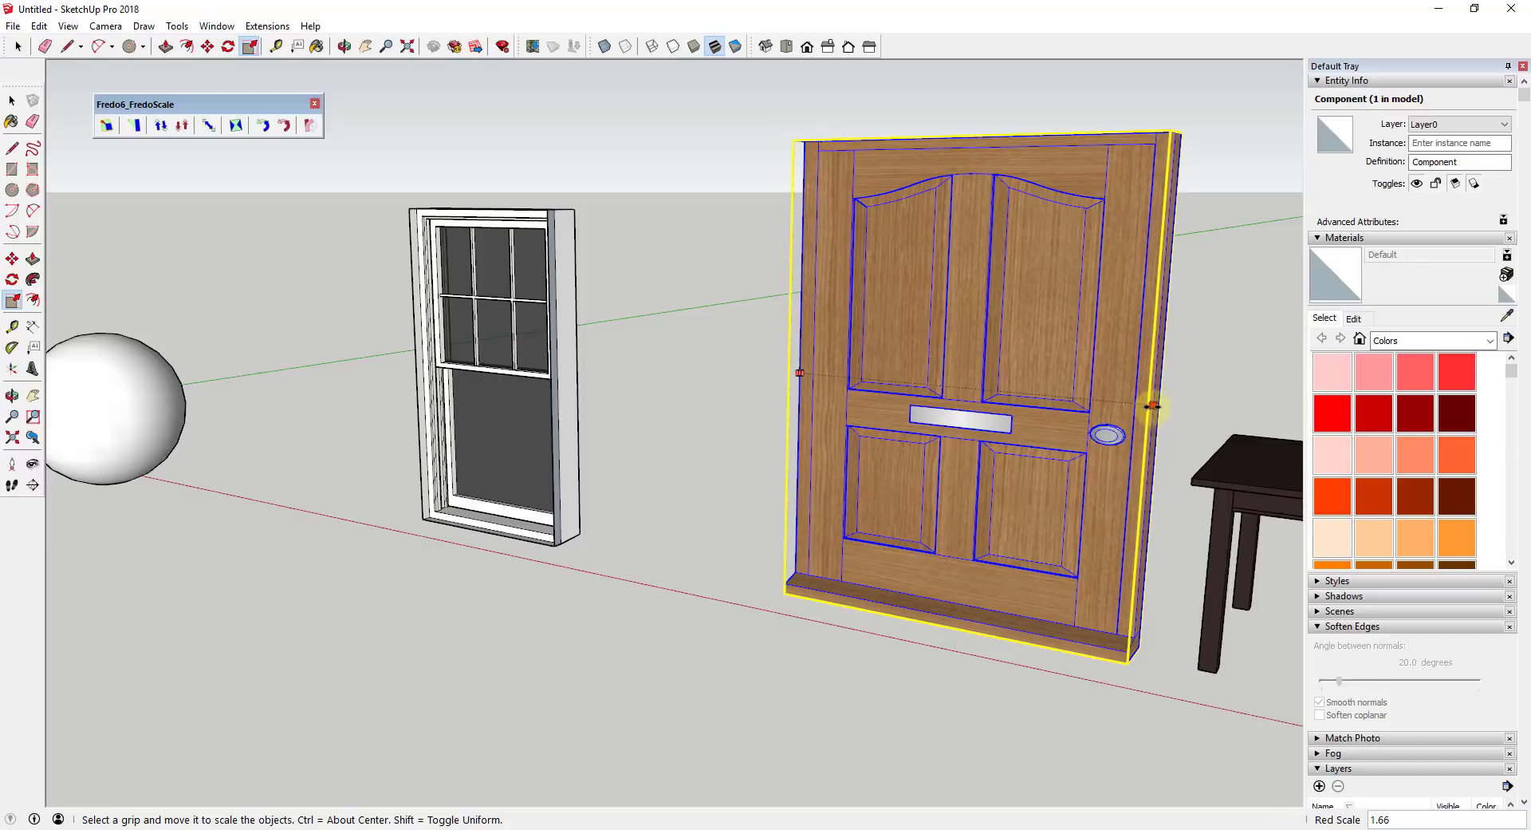
Rescale the wooden door's width to 1.42 with the standard Scale tool, then undo the scaling and clear the selection.
drag(1153, 406, 1096, 406)
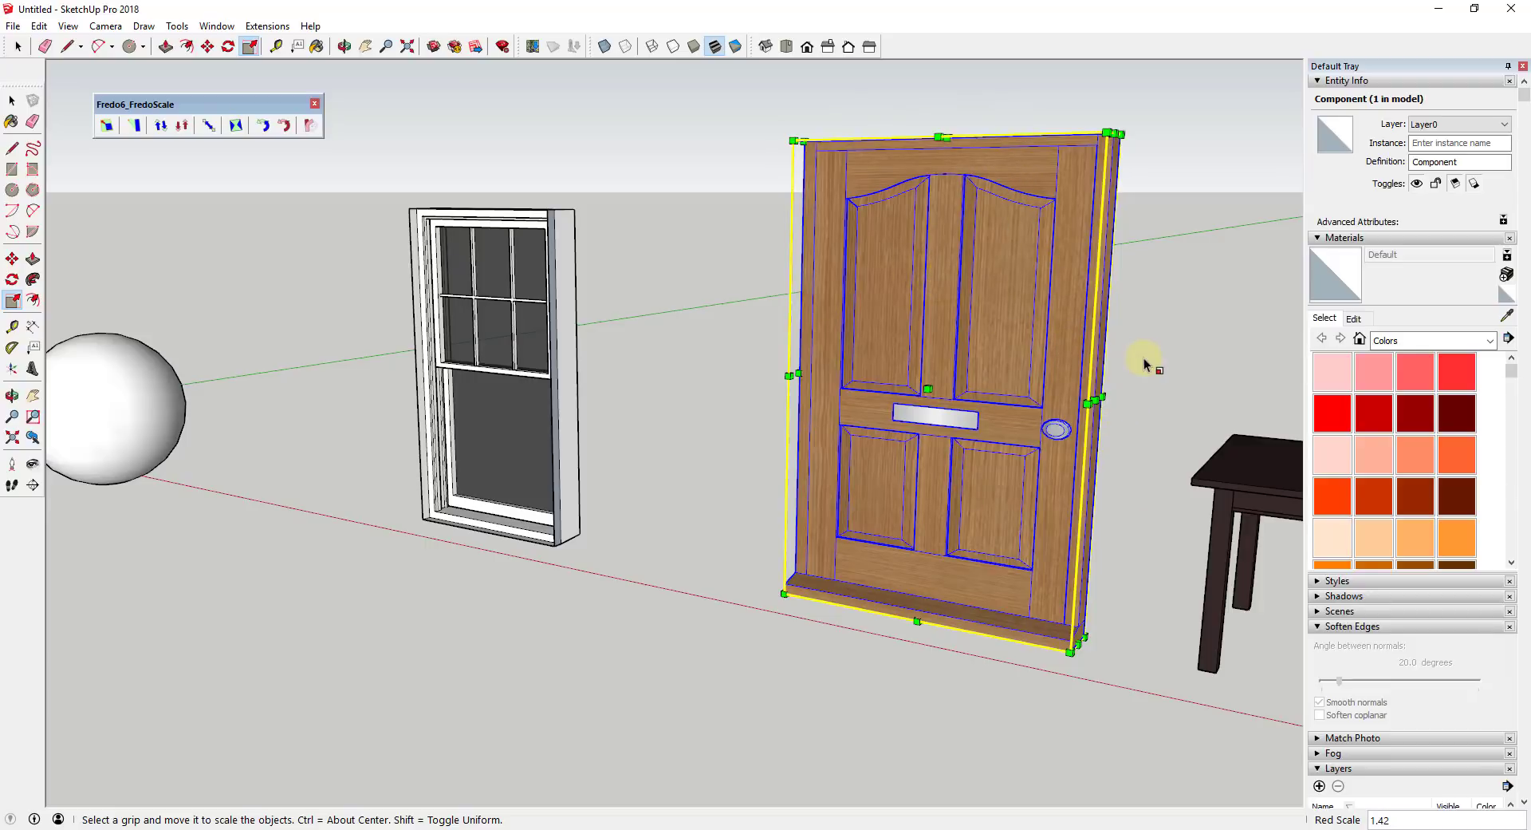
key(ctrl+z)
key(space)
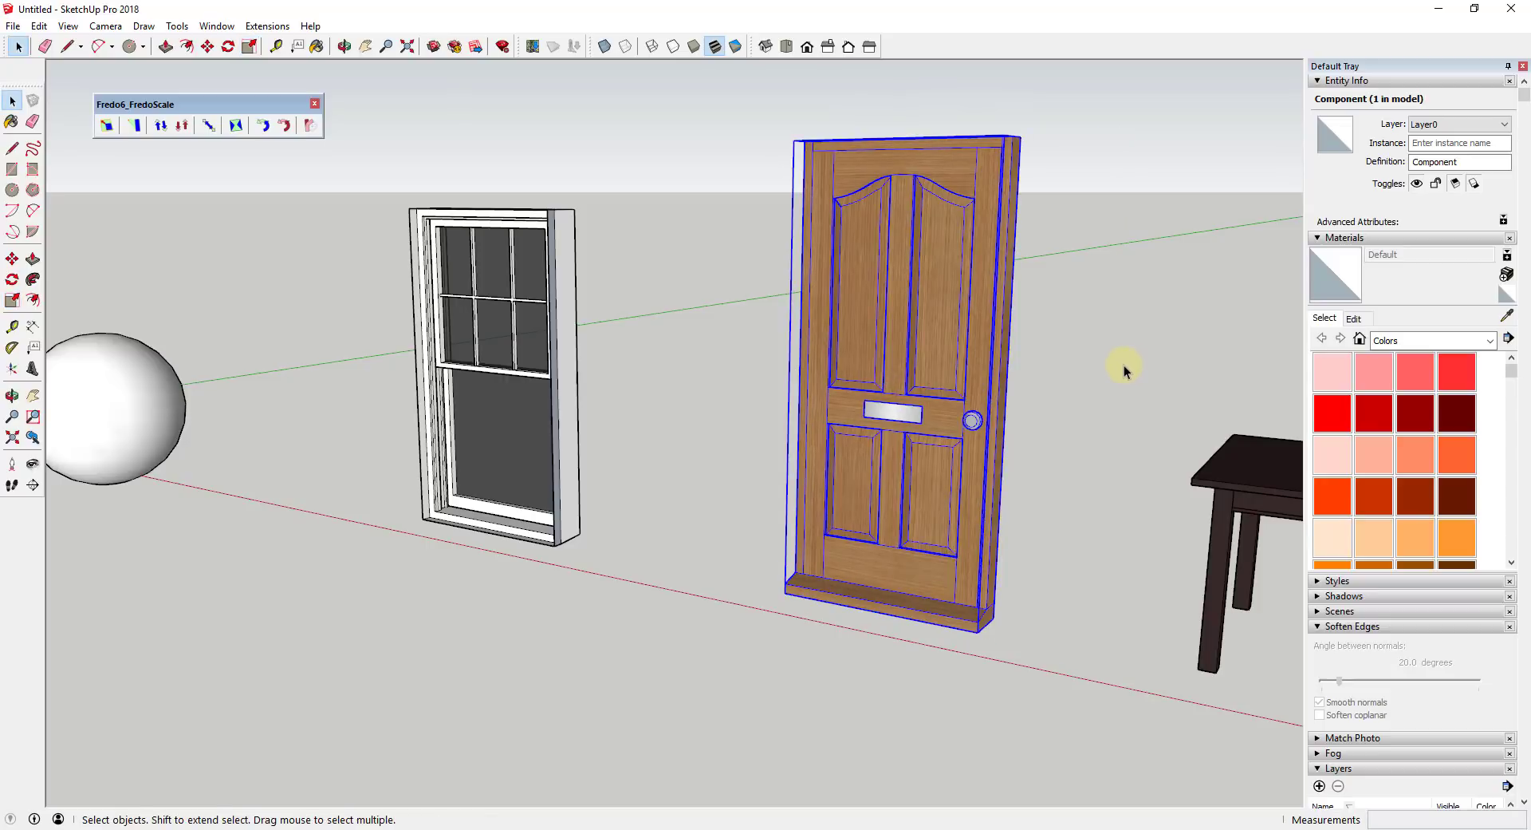
click(1123, 365)
Select the wooden door and widen it along the red axis to about 3' 2" with Box Stretching.
middle_drag(1151, 369, 829, 332)
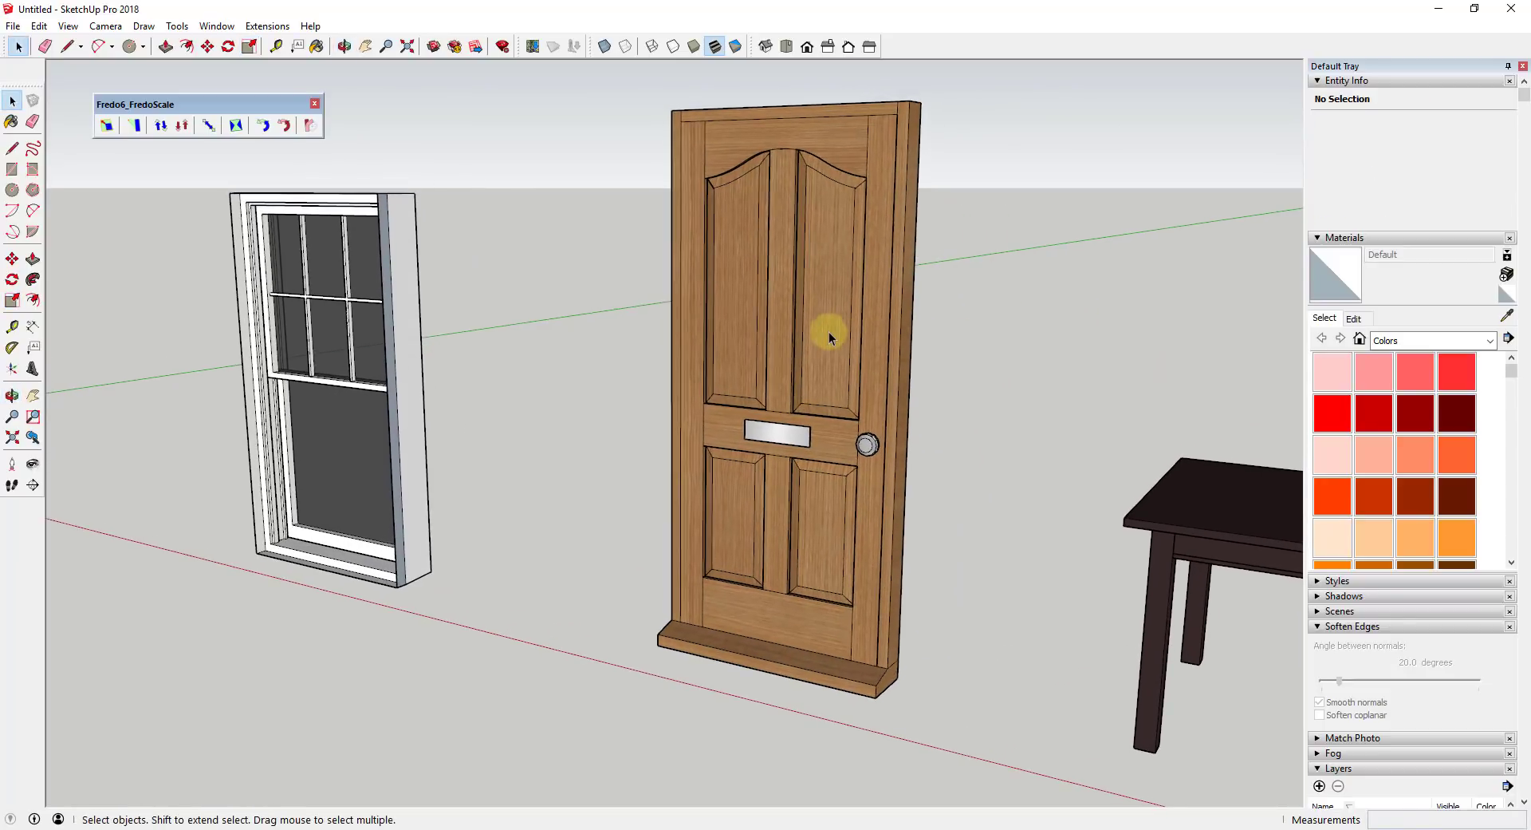
click(830, 332)
click(208, 126)
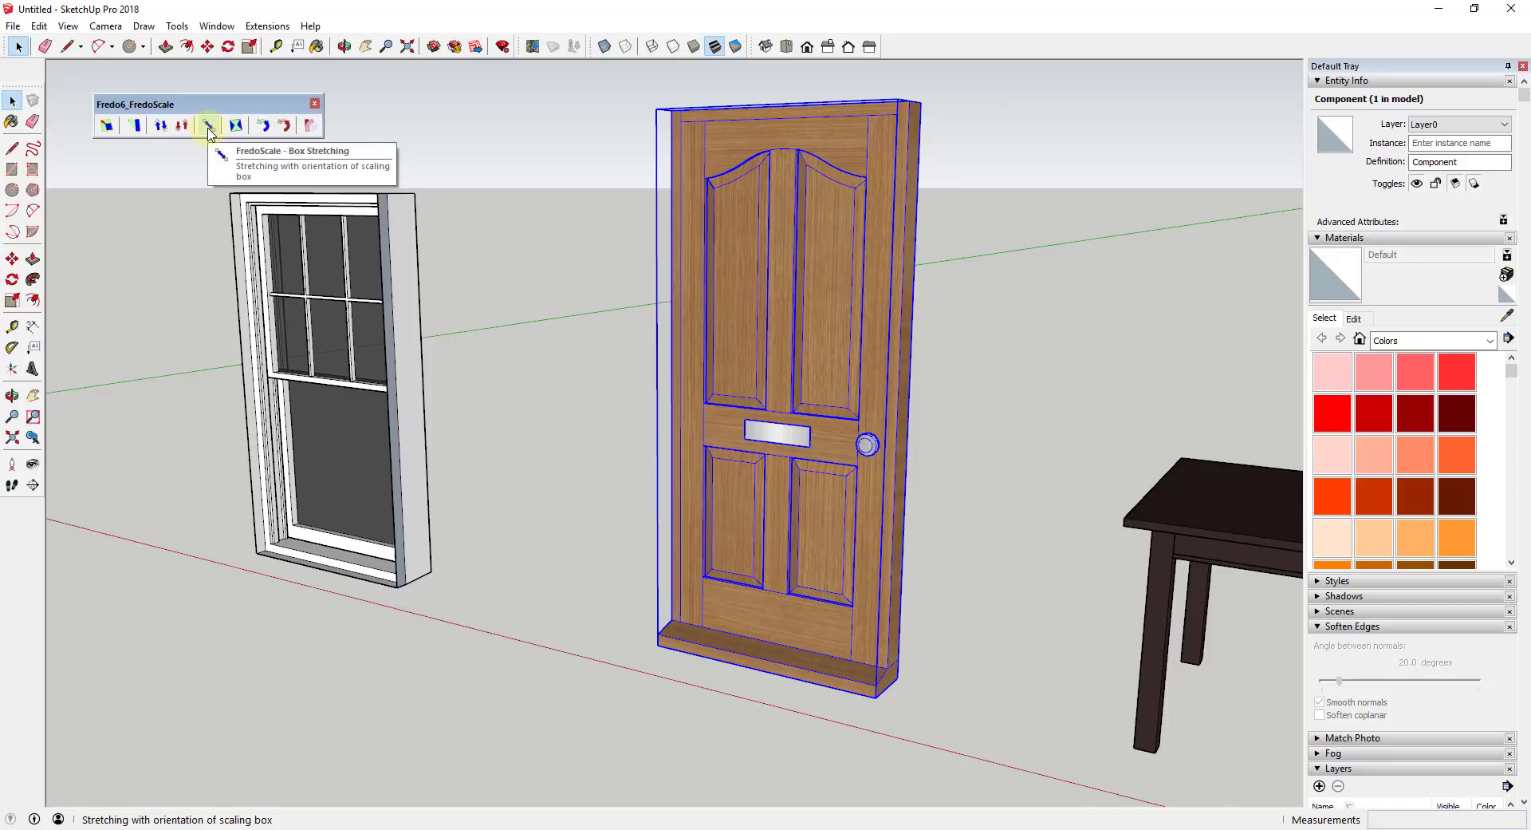
click(899, 411)
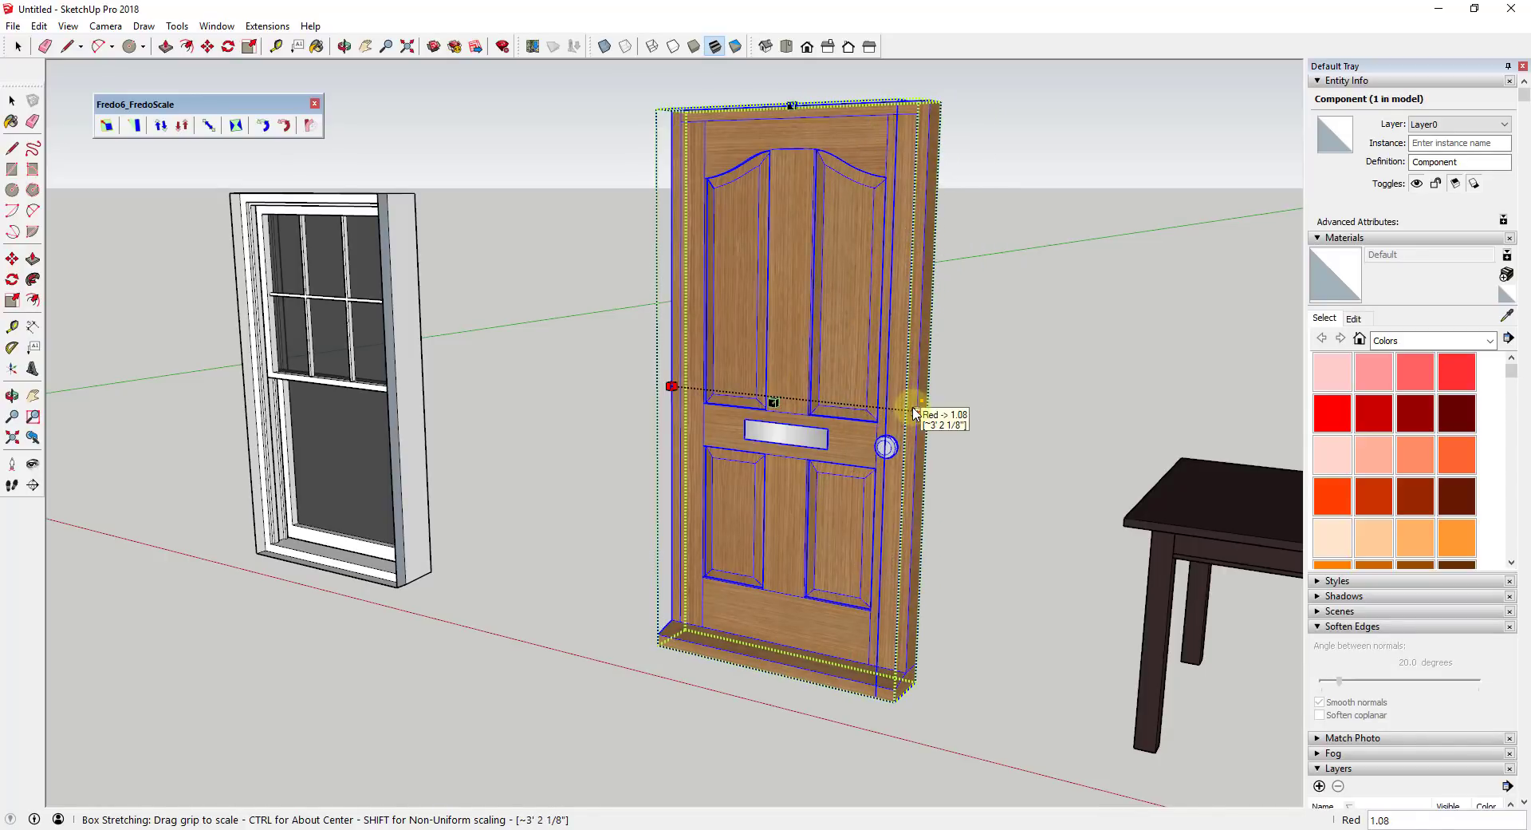
click(919, 412)
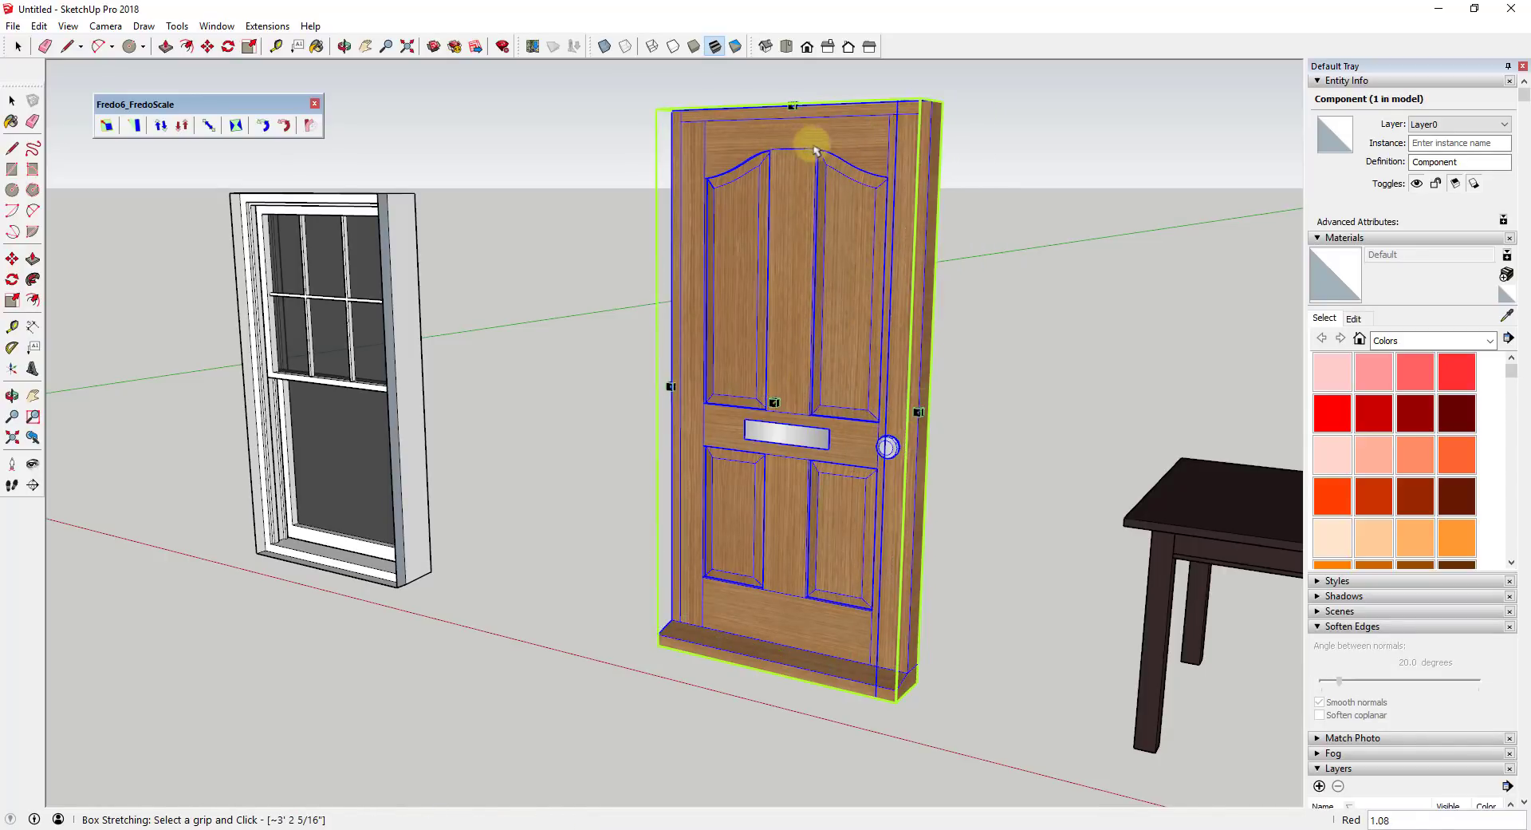
click(919, 413)
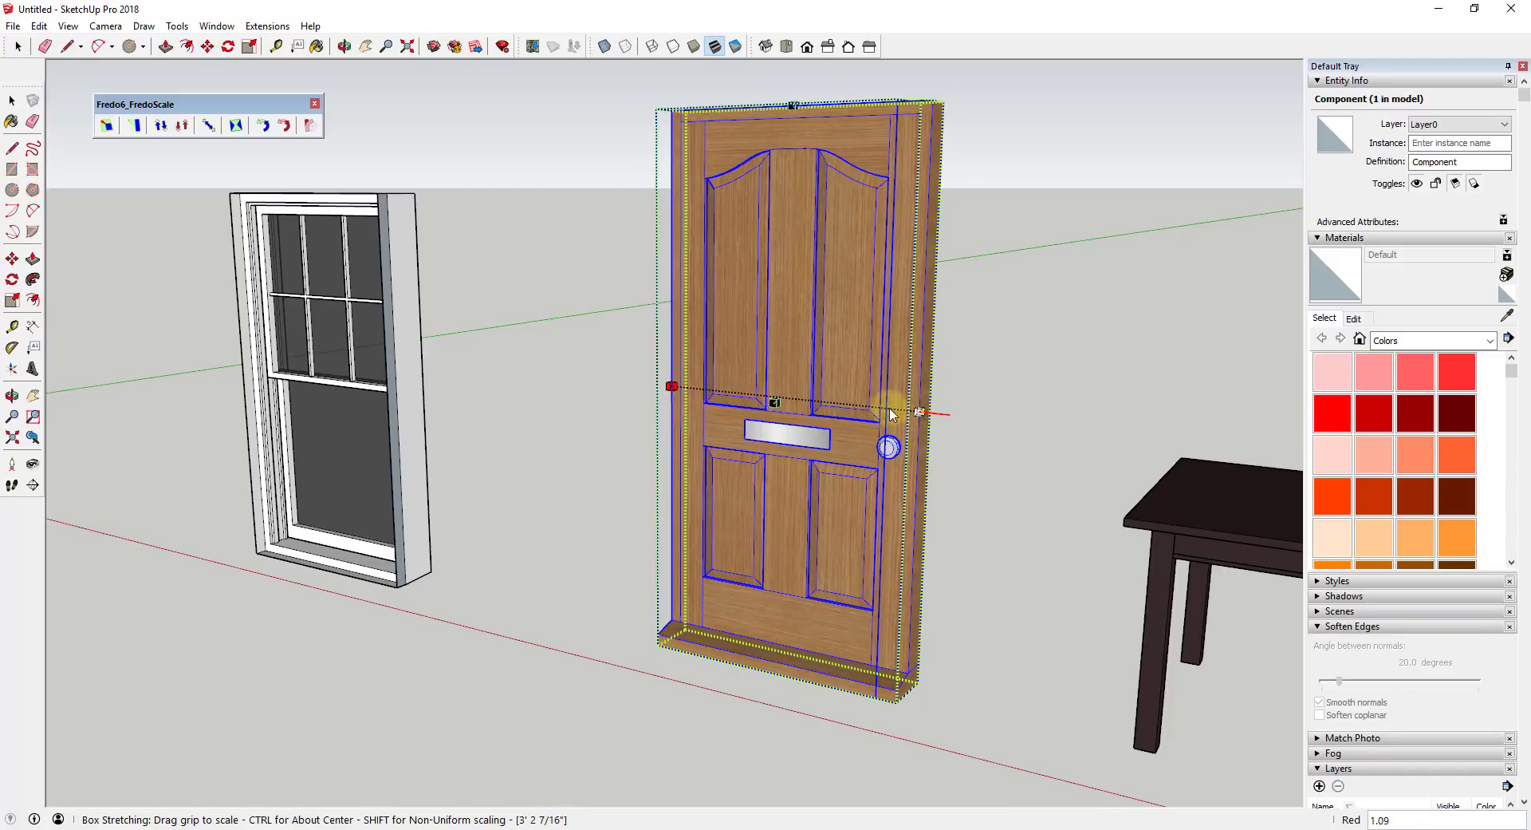
click(931, 396)
Select the dark table and try to scale it lengthwise from its end grip with the standard Scale tool.
scroll(932, 397, down, 3)
scroll(1029, 415, up, 4)
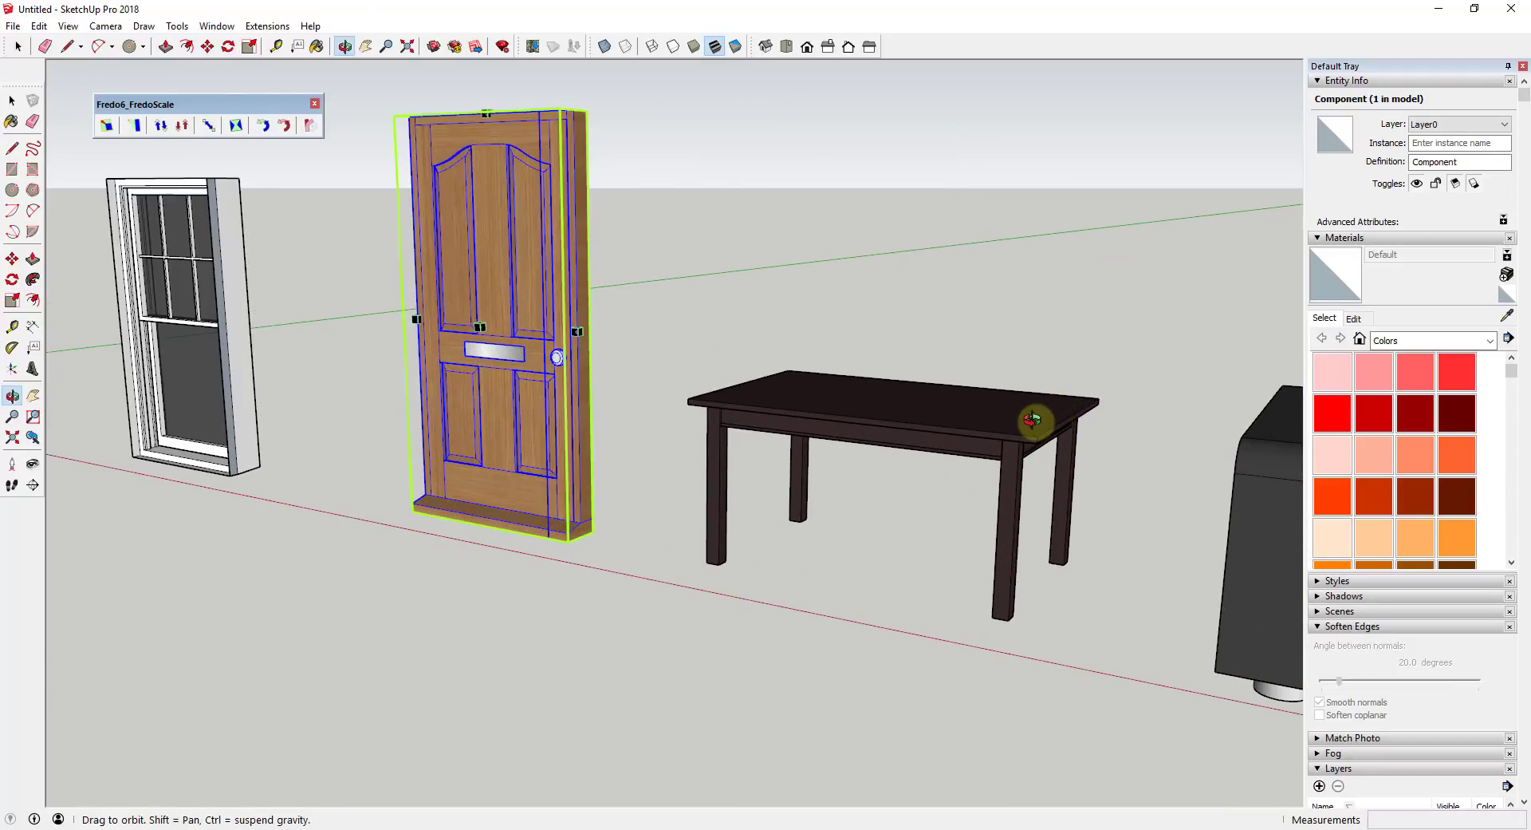
key(space)
click(1036, 437)
key(s)
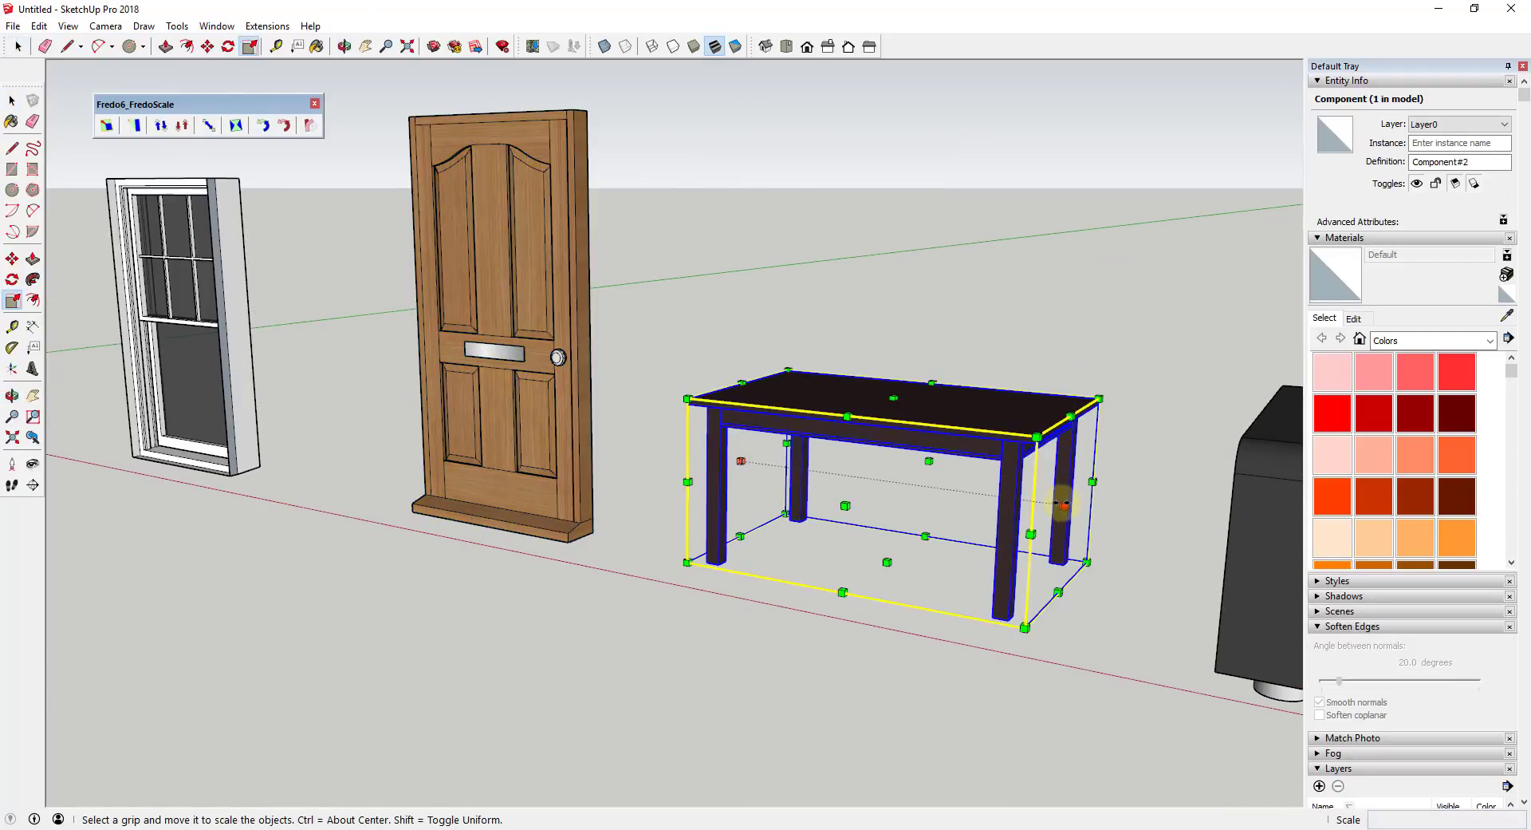
click(1066, 511)
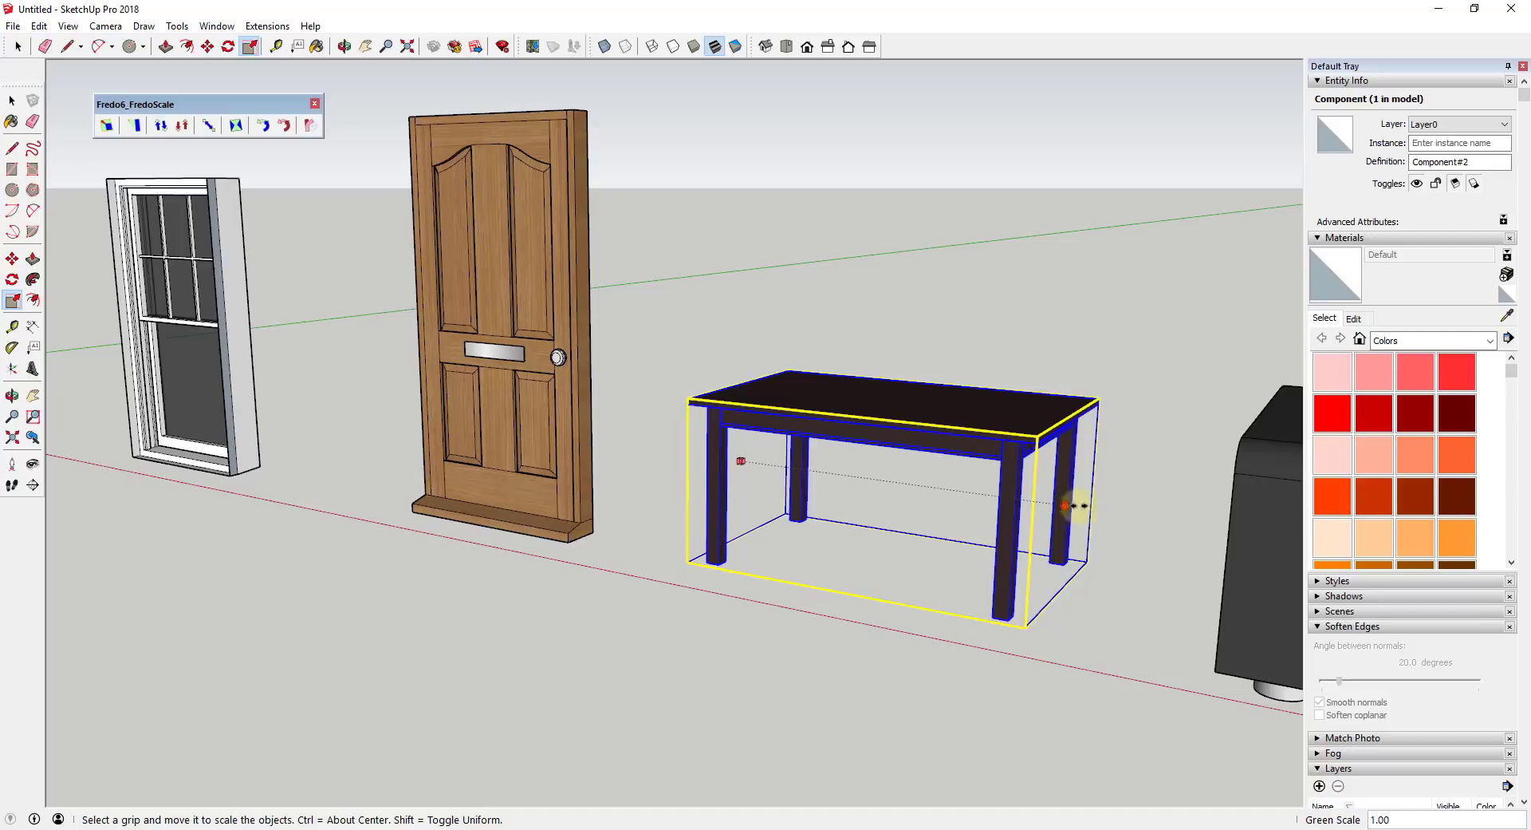
key(space)
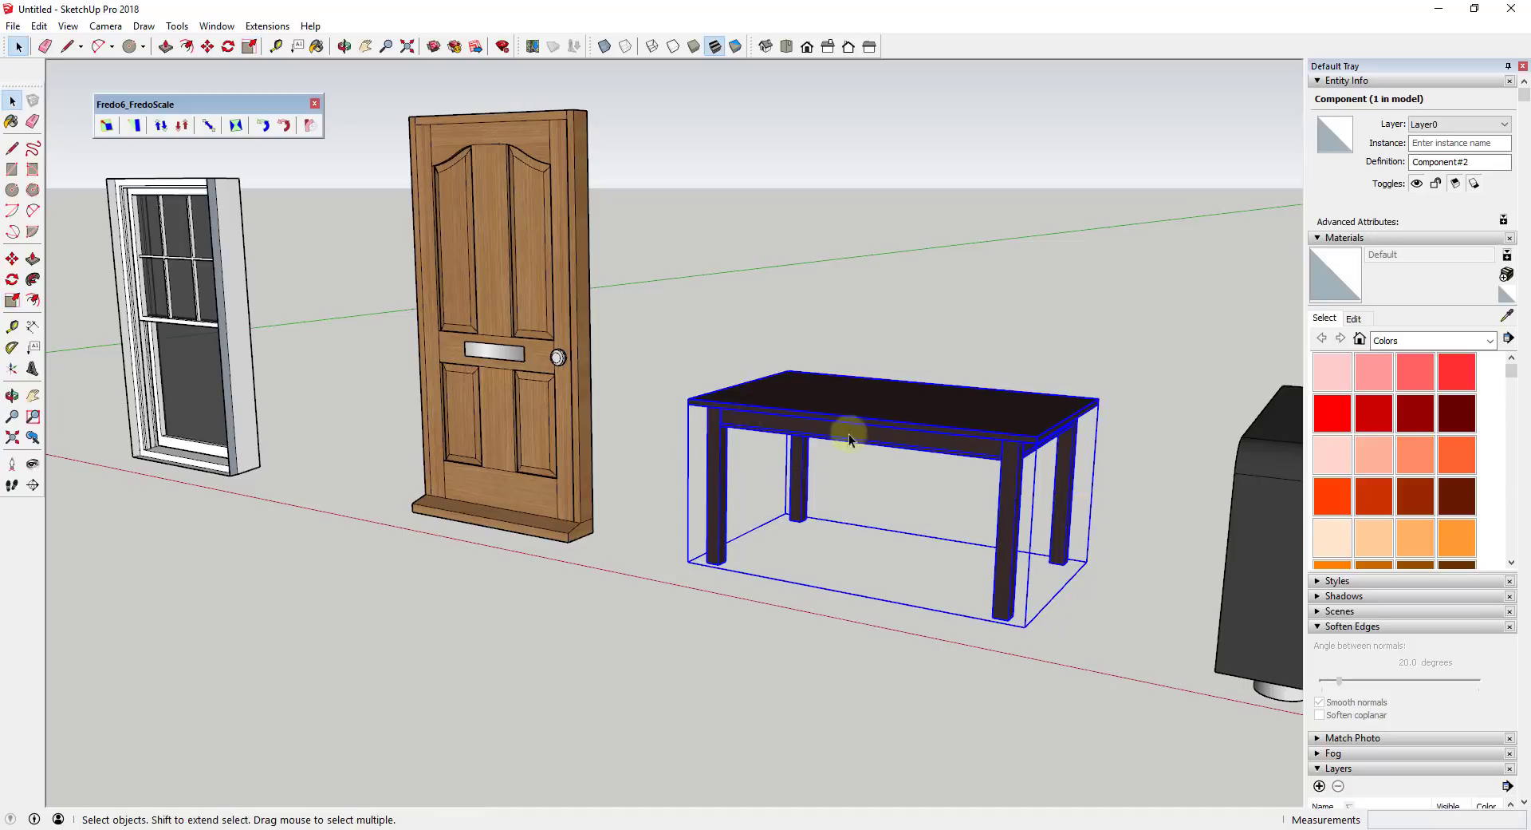
Box-stretch the table inward from its end grip along the red axis to about half its length.
middle_drag(892, 439, 924, 440)
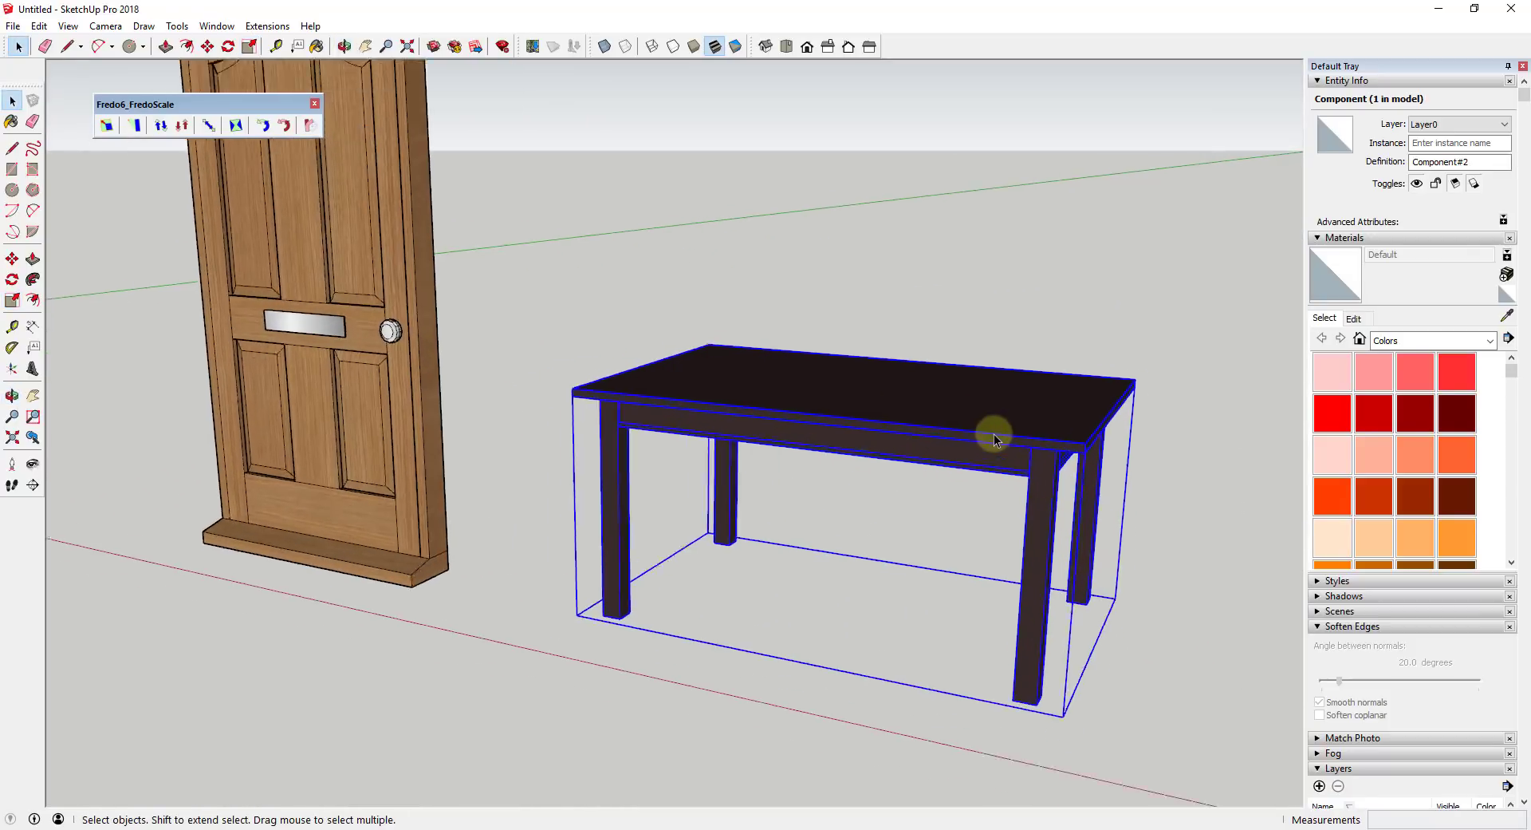
scroll(994, 433, up, 1)
click(209, 126)
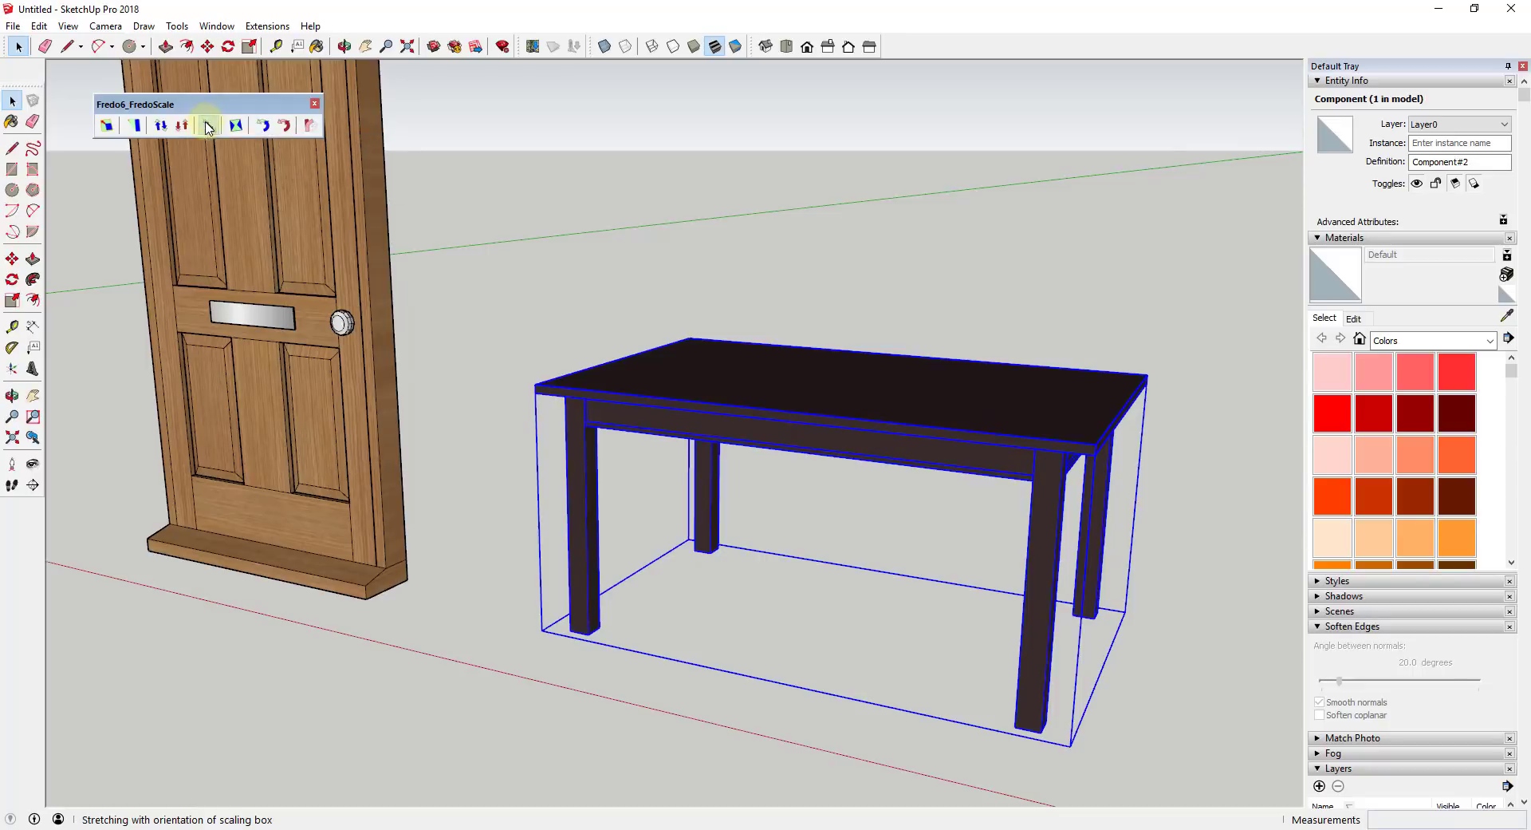
click(1117, 546)
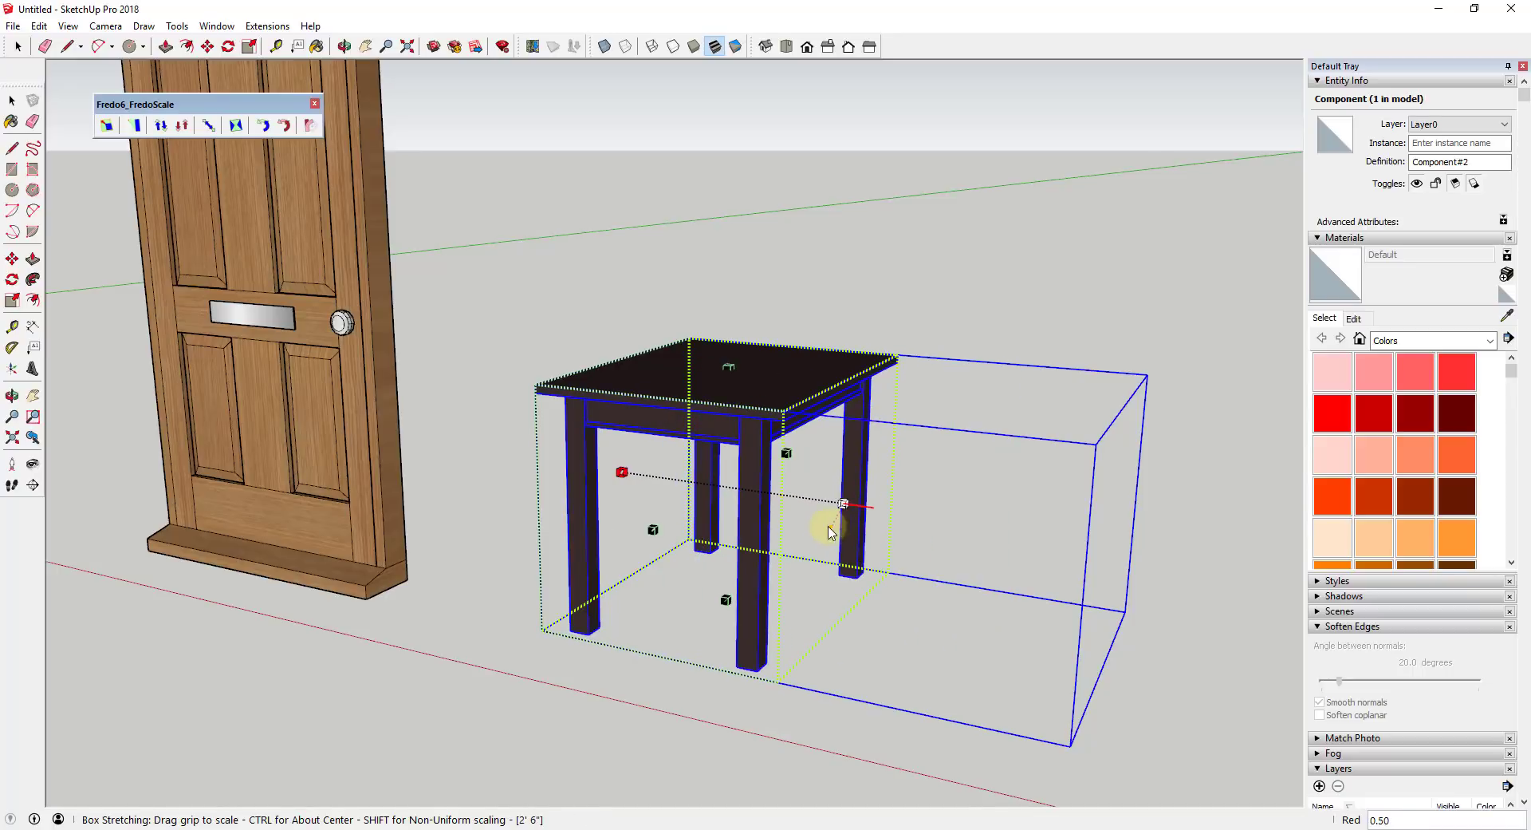
click(831, 523)
key(space)
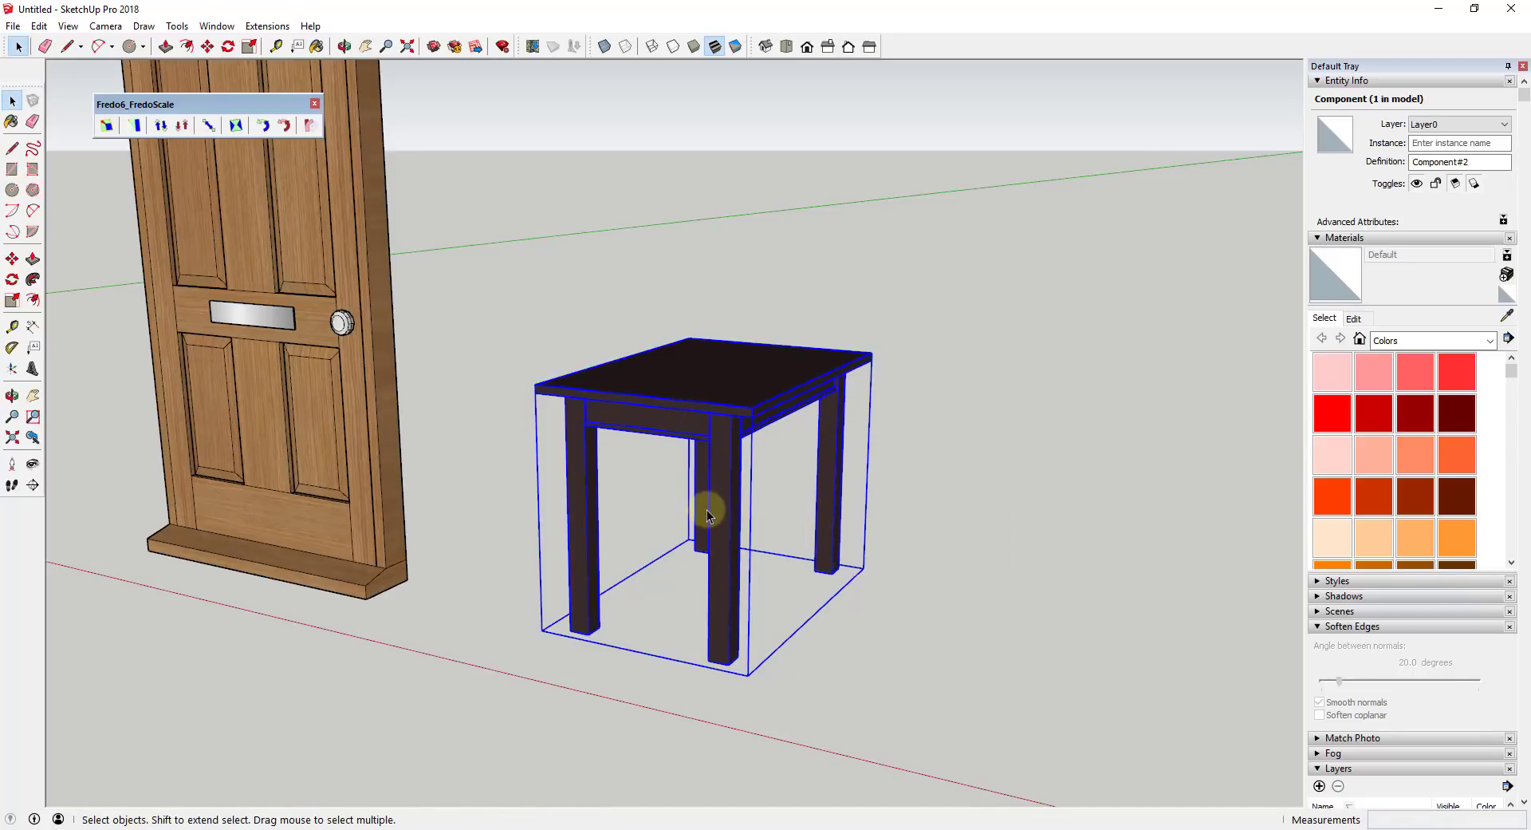
Select the white sash window for Box Stretching and show the stretch divider as a grid.
scroll(721, 454, down, 5)
middle_drag(721, 454, 824, 457)
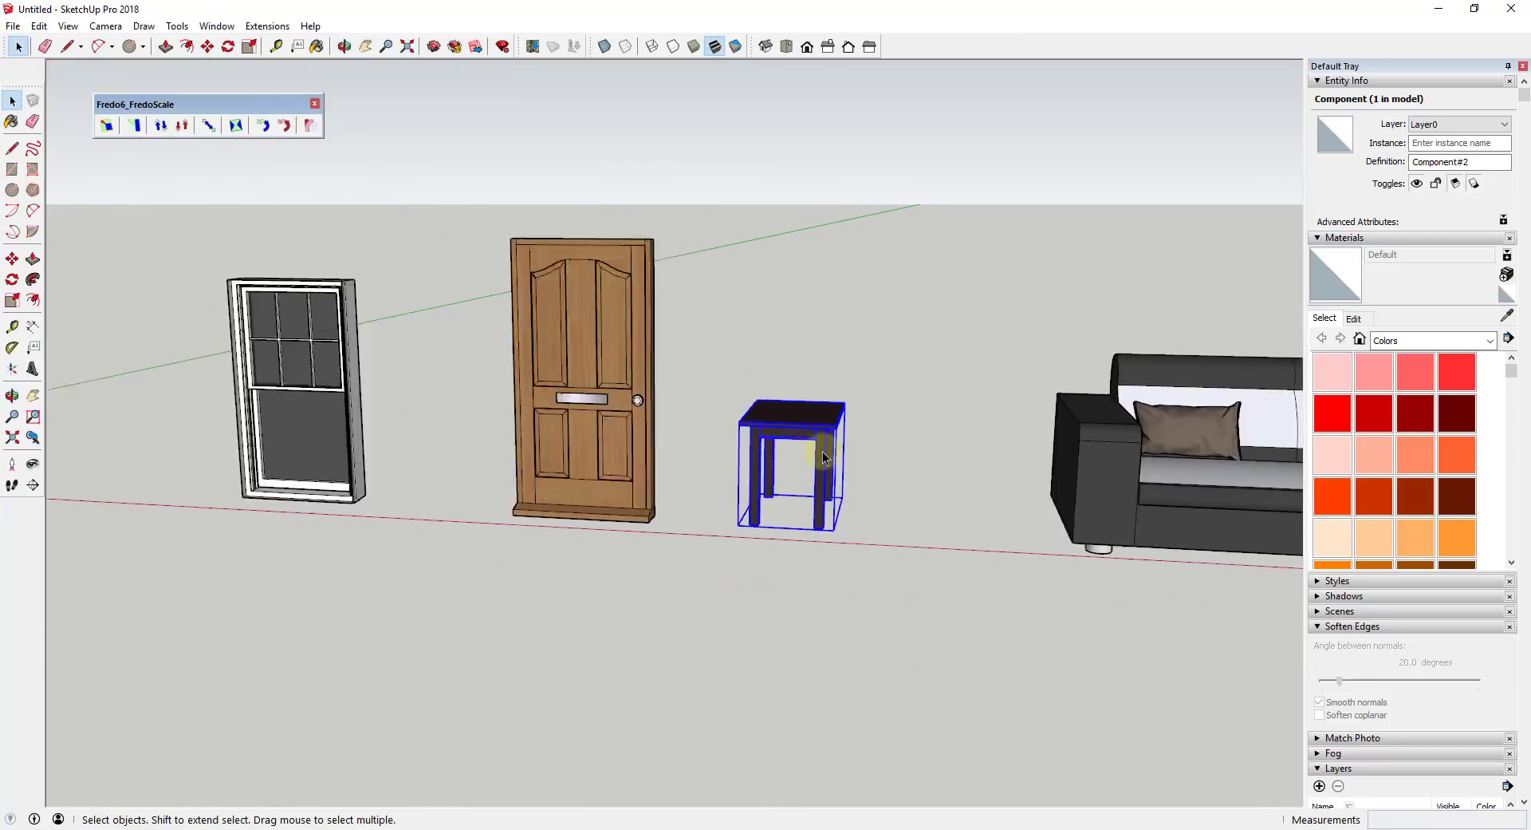
scroll(499, 410, down, 5)
scroll(540, 430, up, 8)
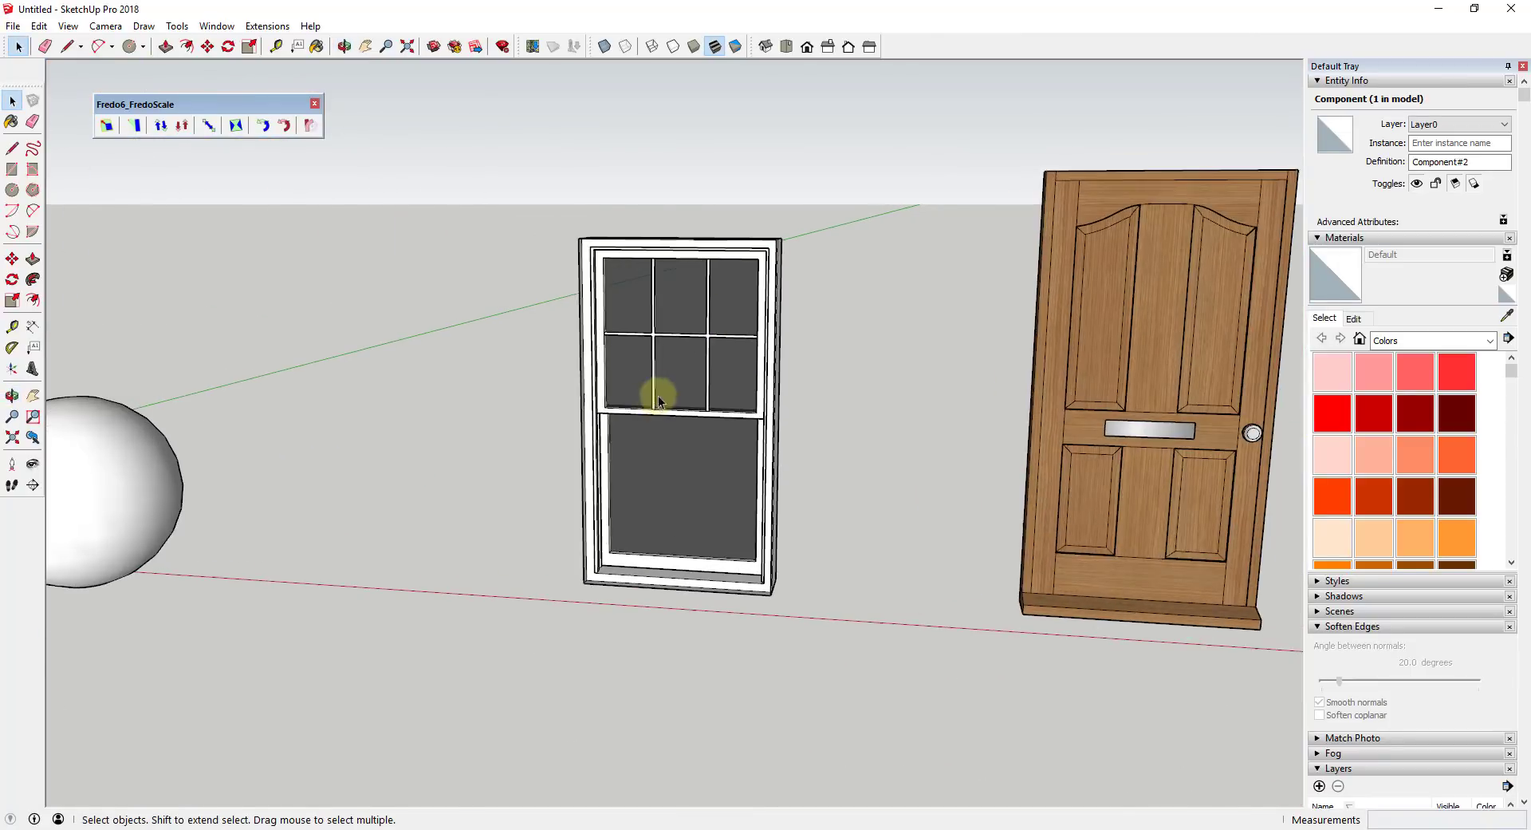
middle_drag(658, 394, 701, 380)
click(694, 375)
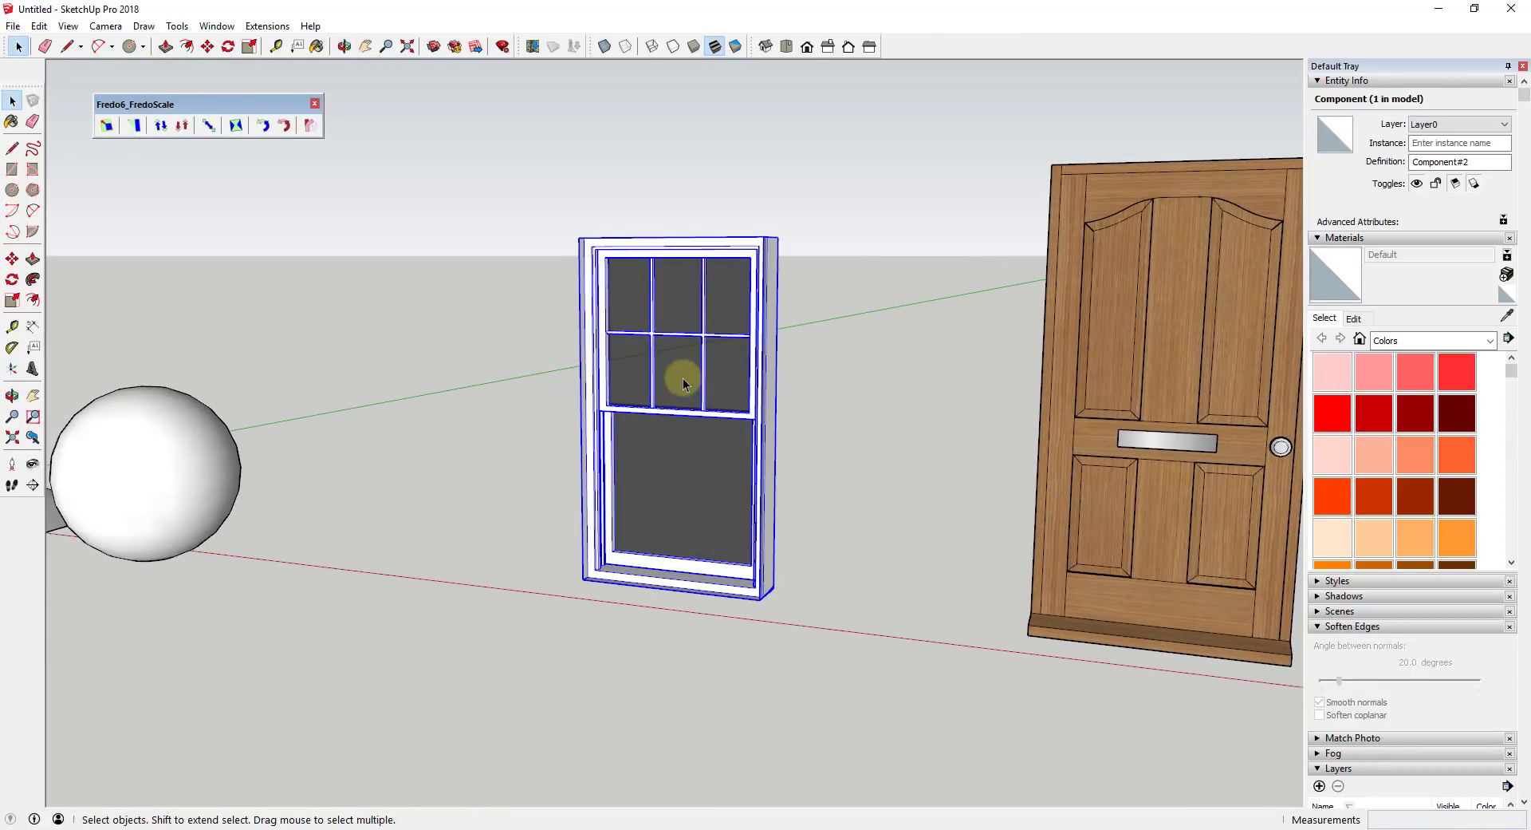
click(206, 126)
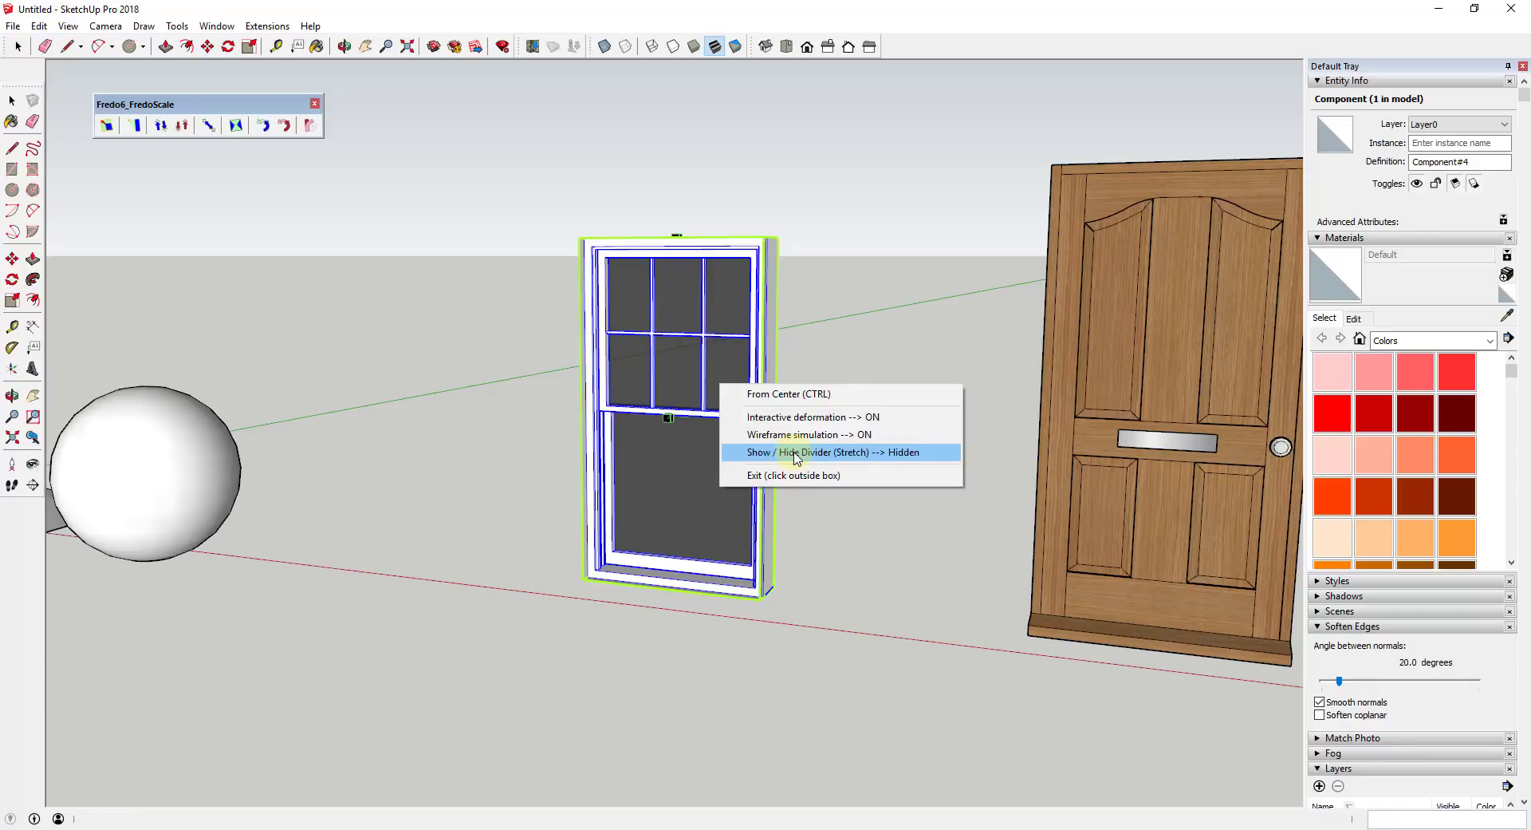
click(796, 452)
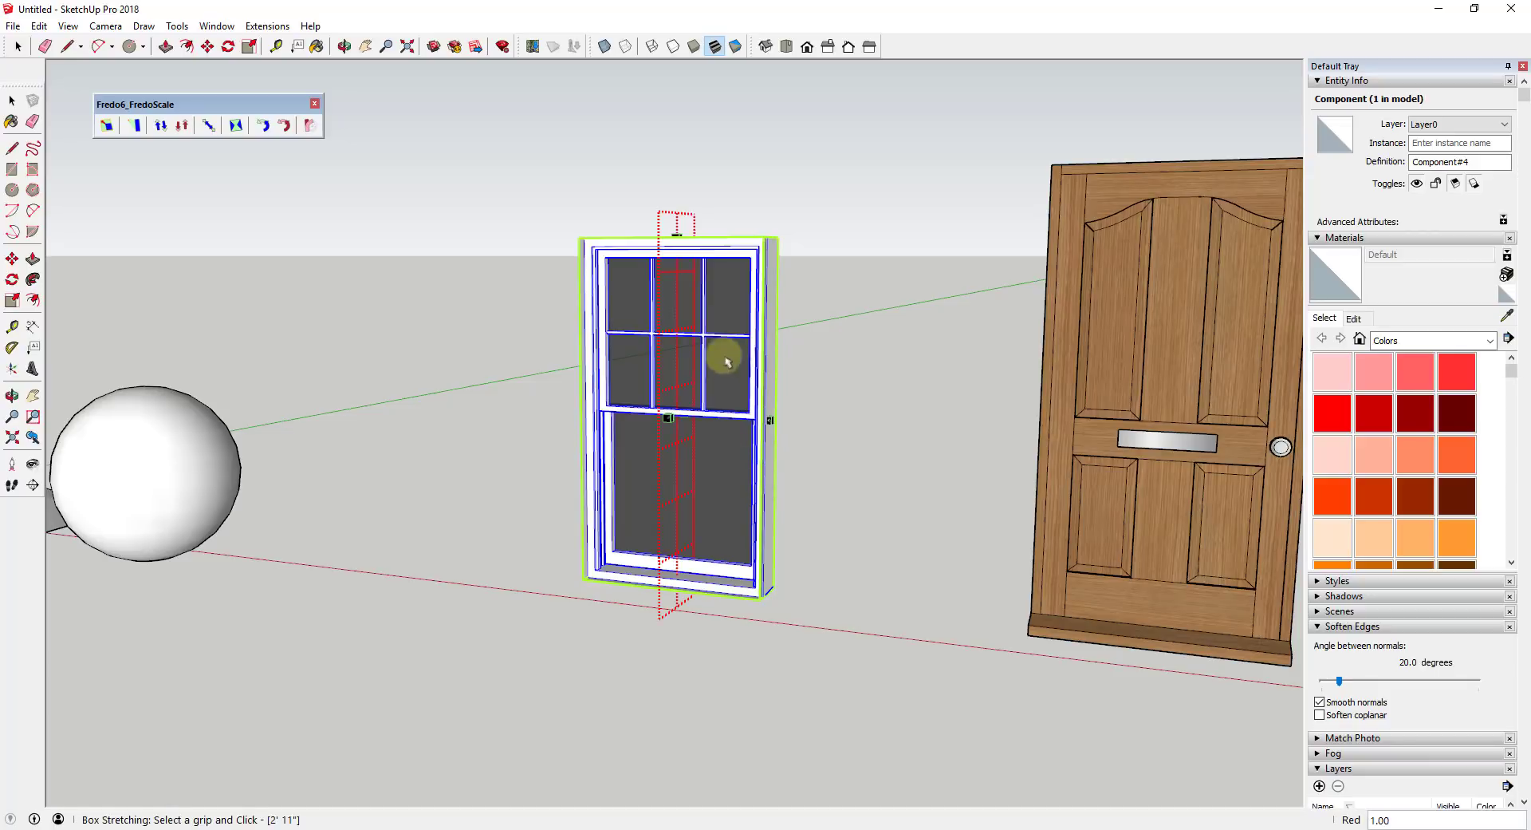
Try box-stretching the window to about 3' 10 5/8" wide with the divider through its middle panes, then undo the stretch.
click(682, 372)
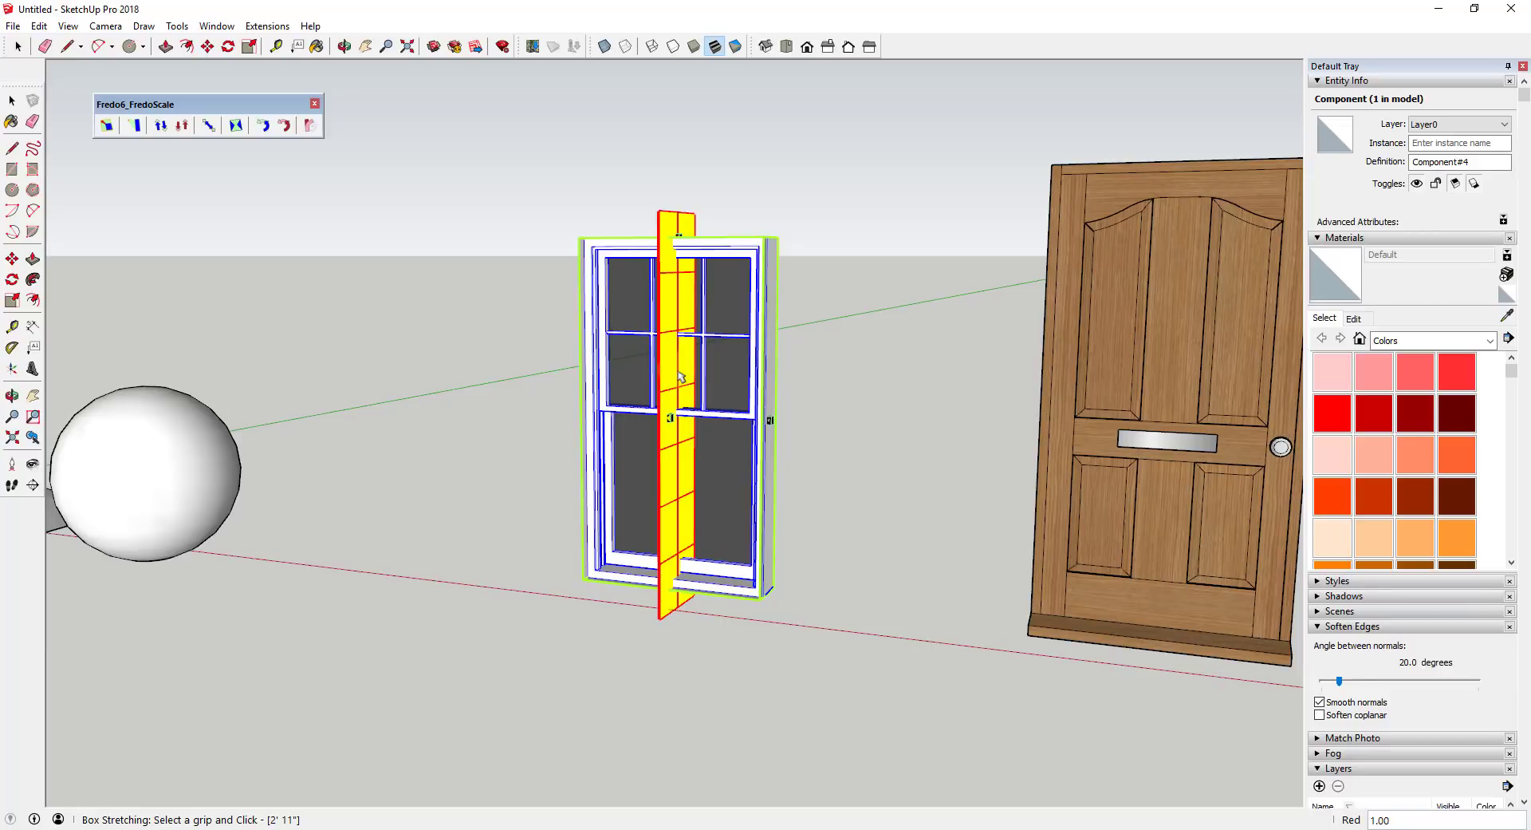
scroll(681, 374, up, 4)
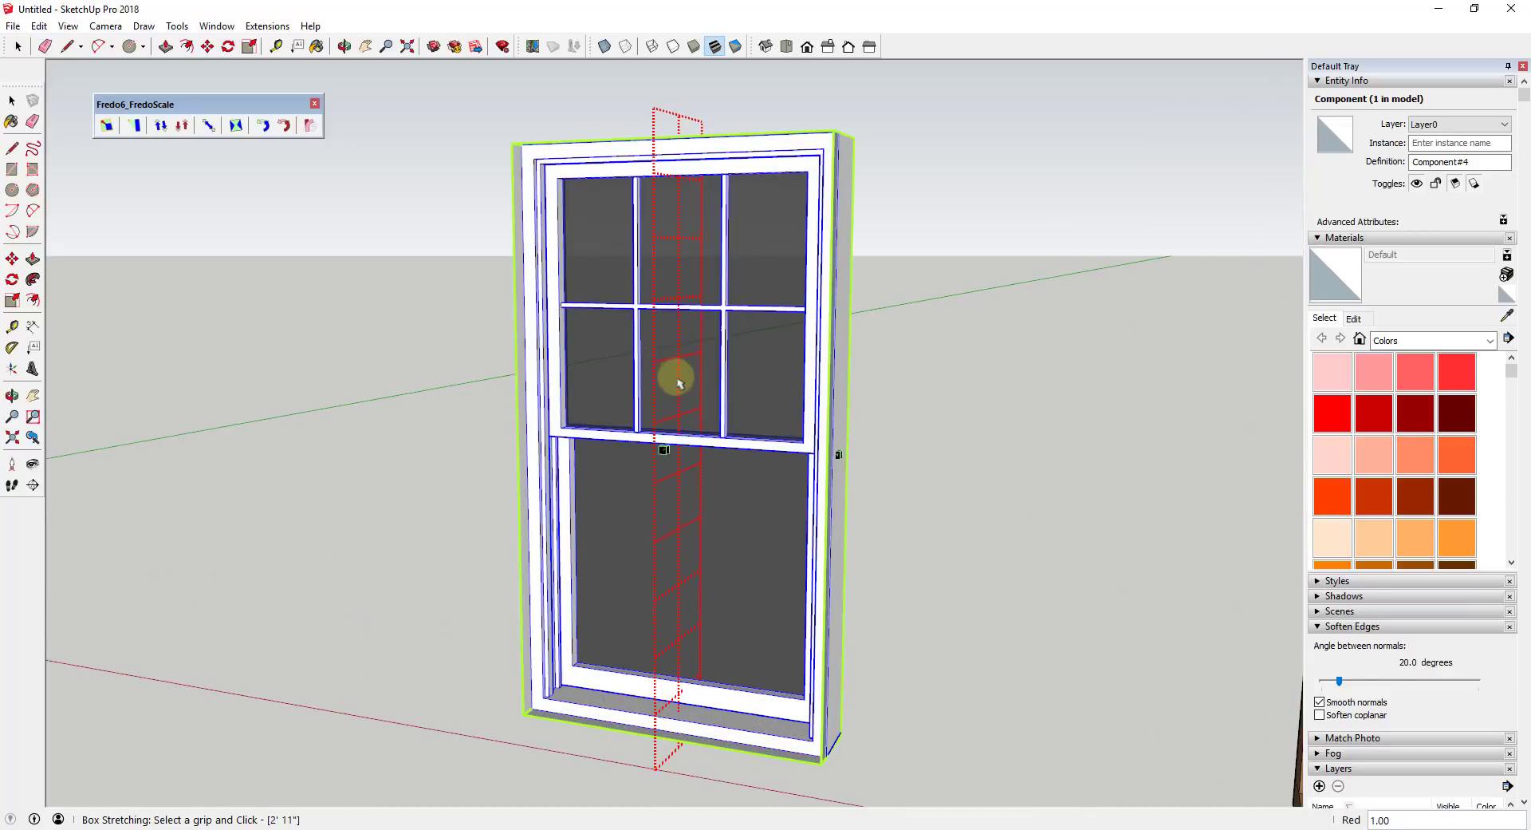
scroll(678, 379, down, 1)
click(768, 413)
click(813, 440)
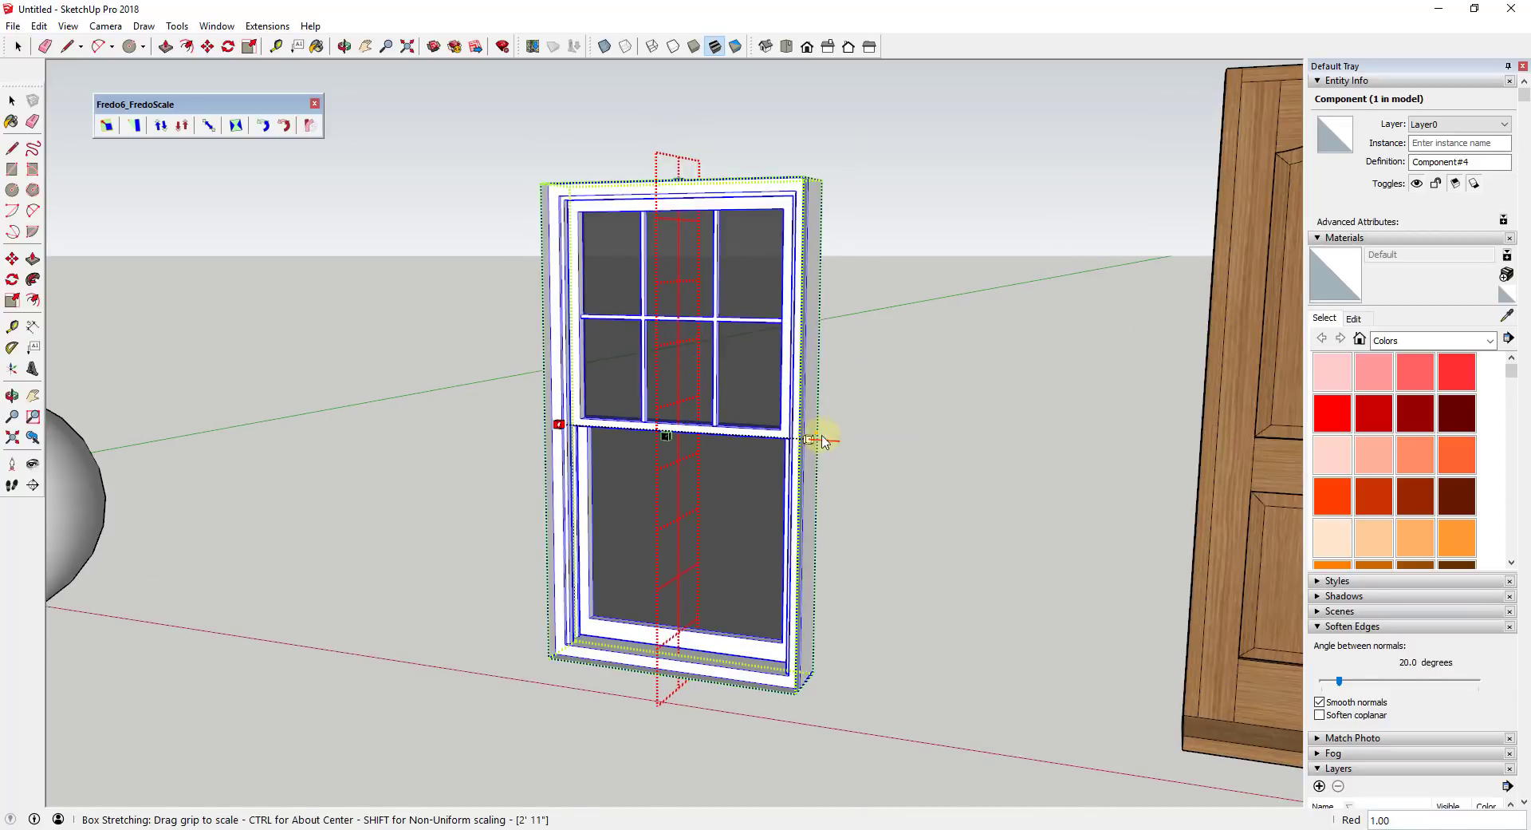
click(902, 443)
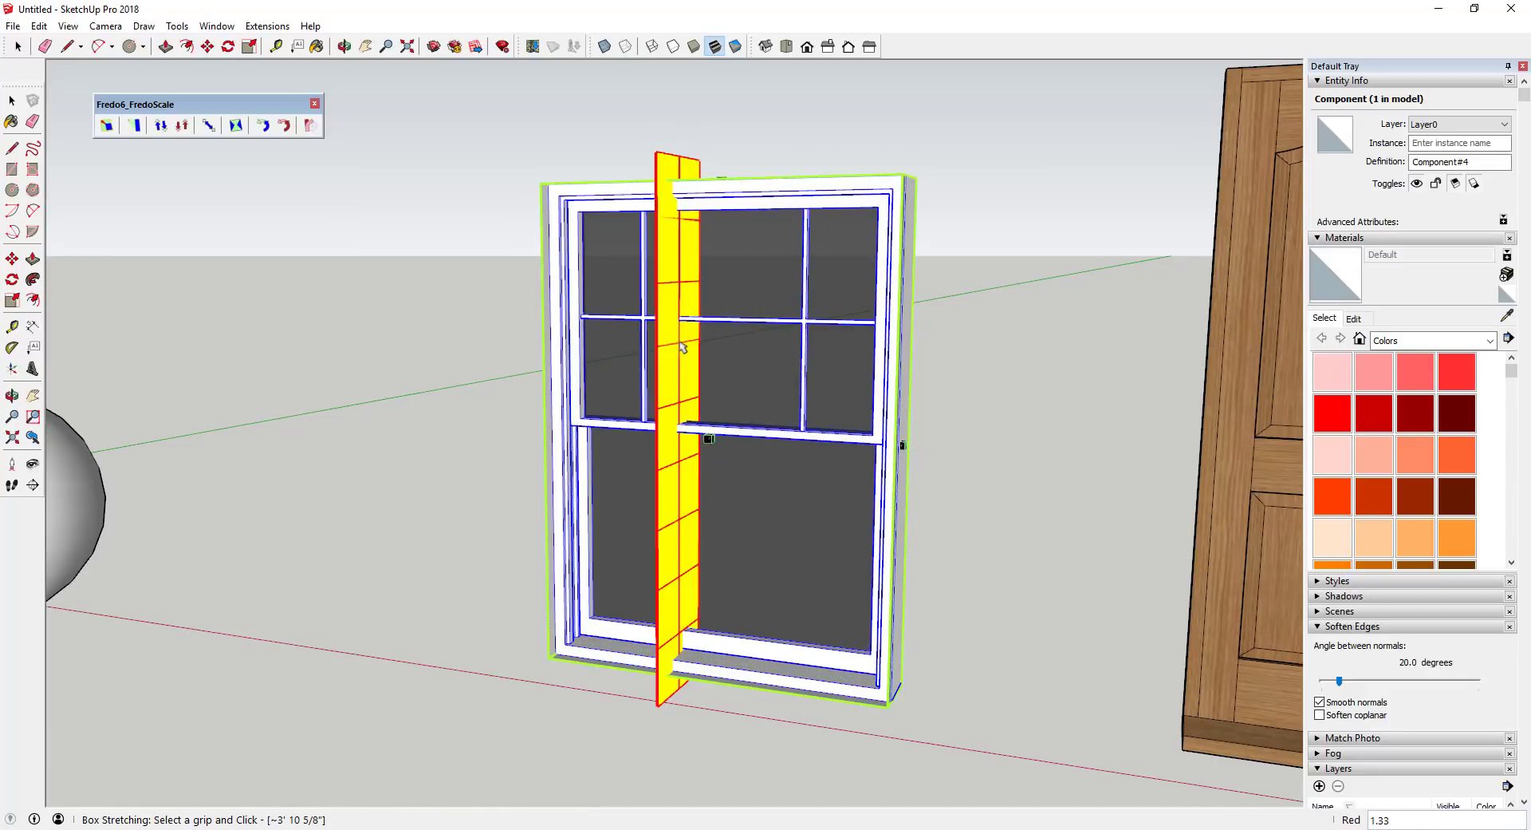
key(ctrl+z)
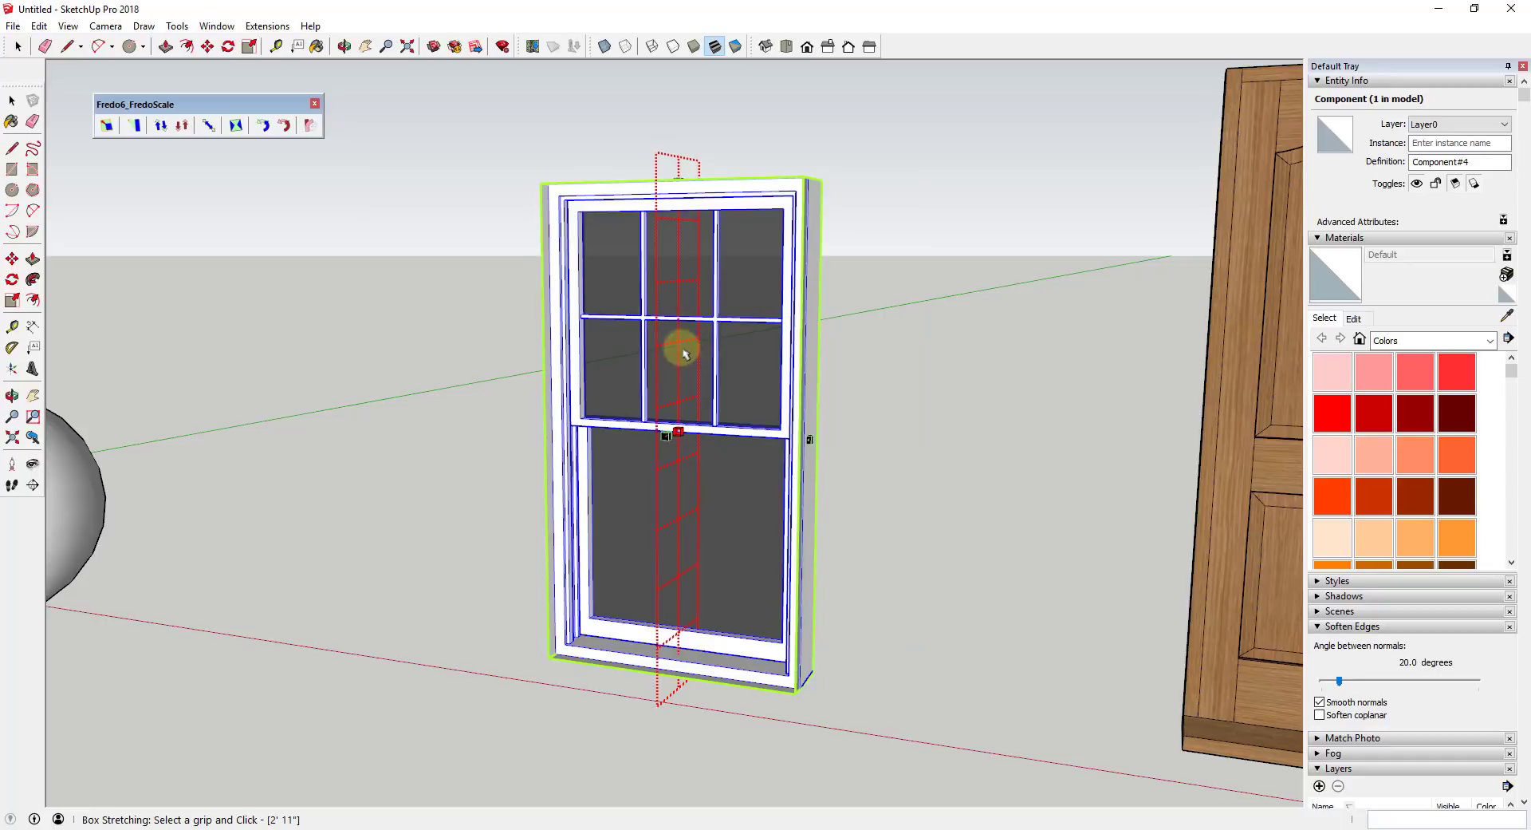
Move the stretch divider into the window's left-hand panes and widen the window along the red axis to about 3' 9 13/16".
click(682, 341)
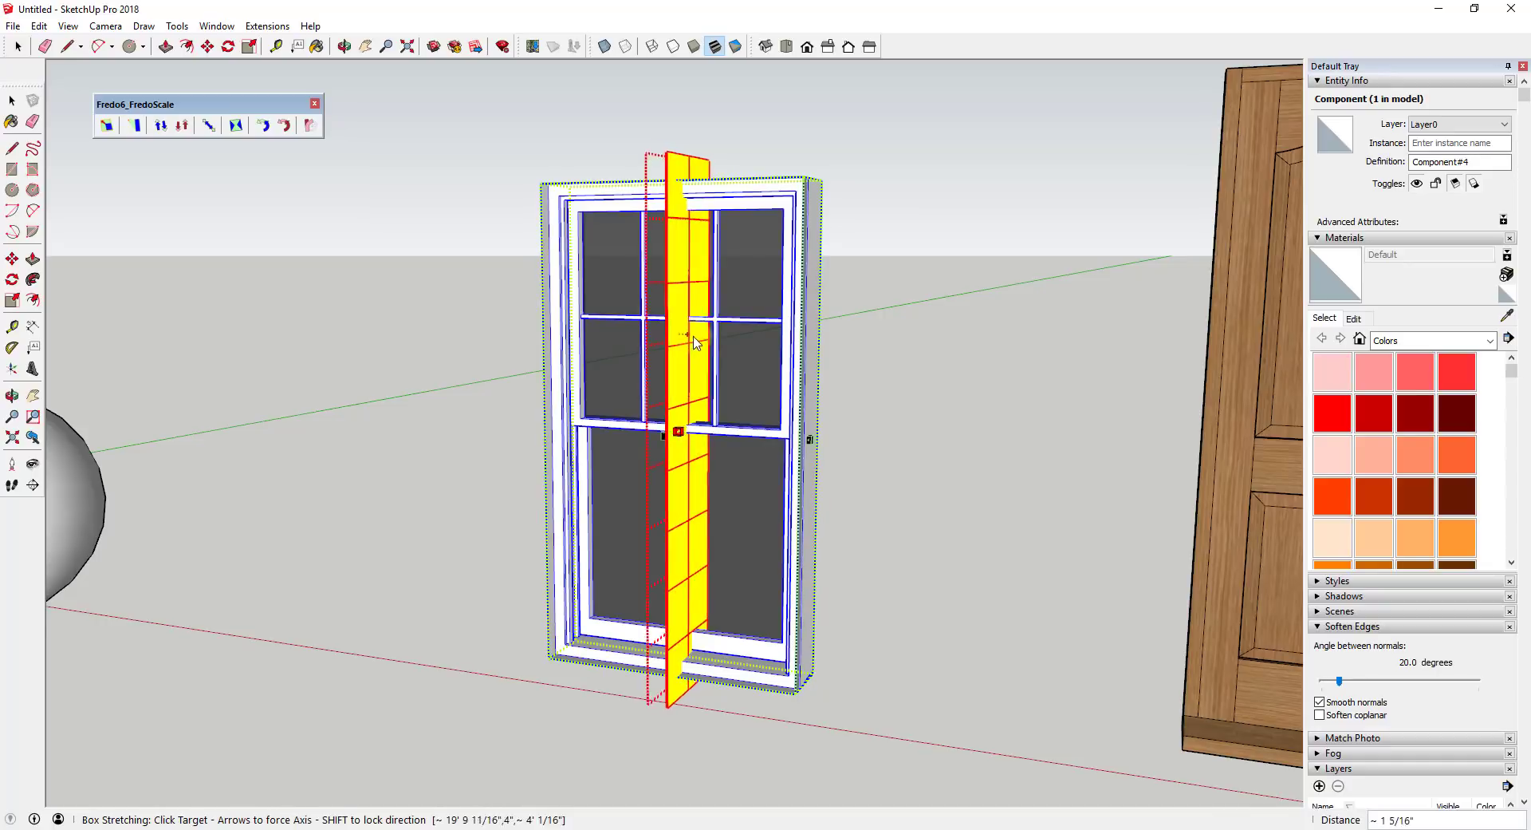
click(746, 345)
right_click(746, 345)
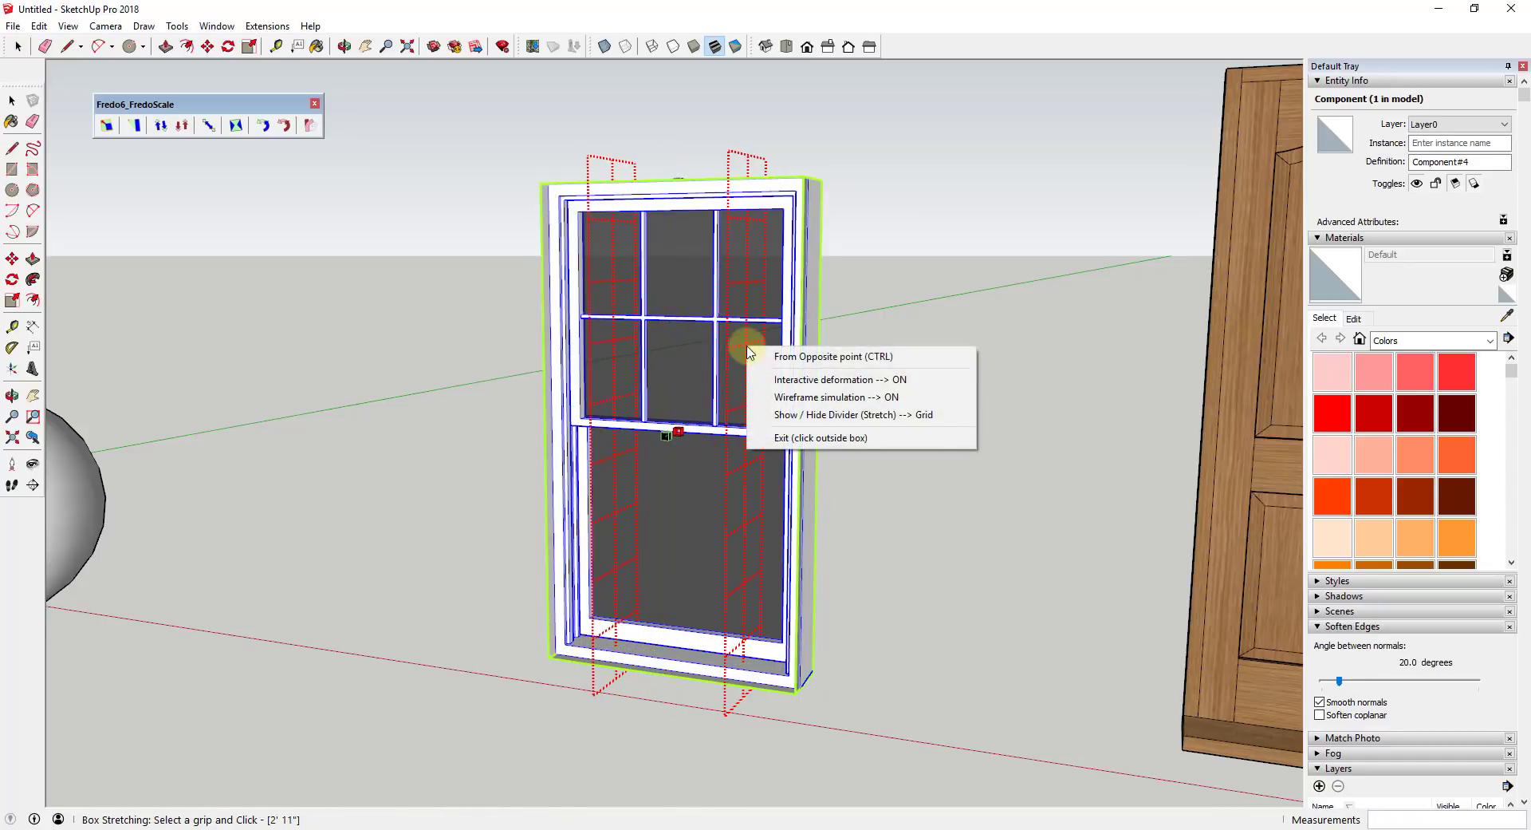
click(813, 374)
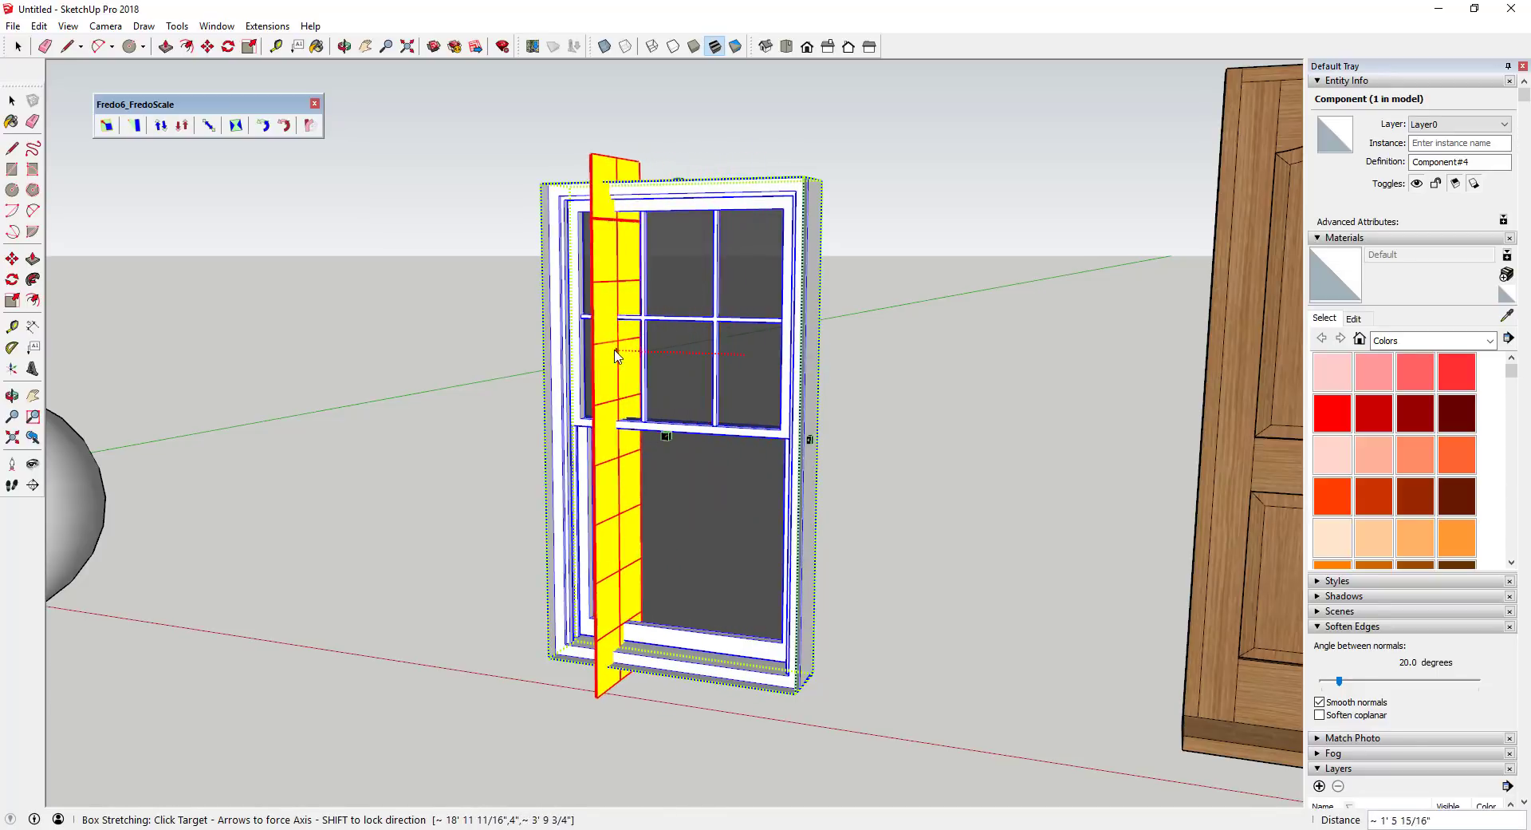
click(744, 397)
click(810, 439)
click(895, 444)
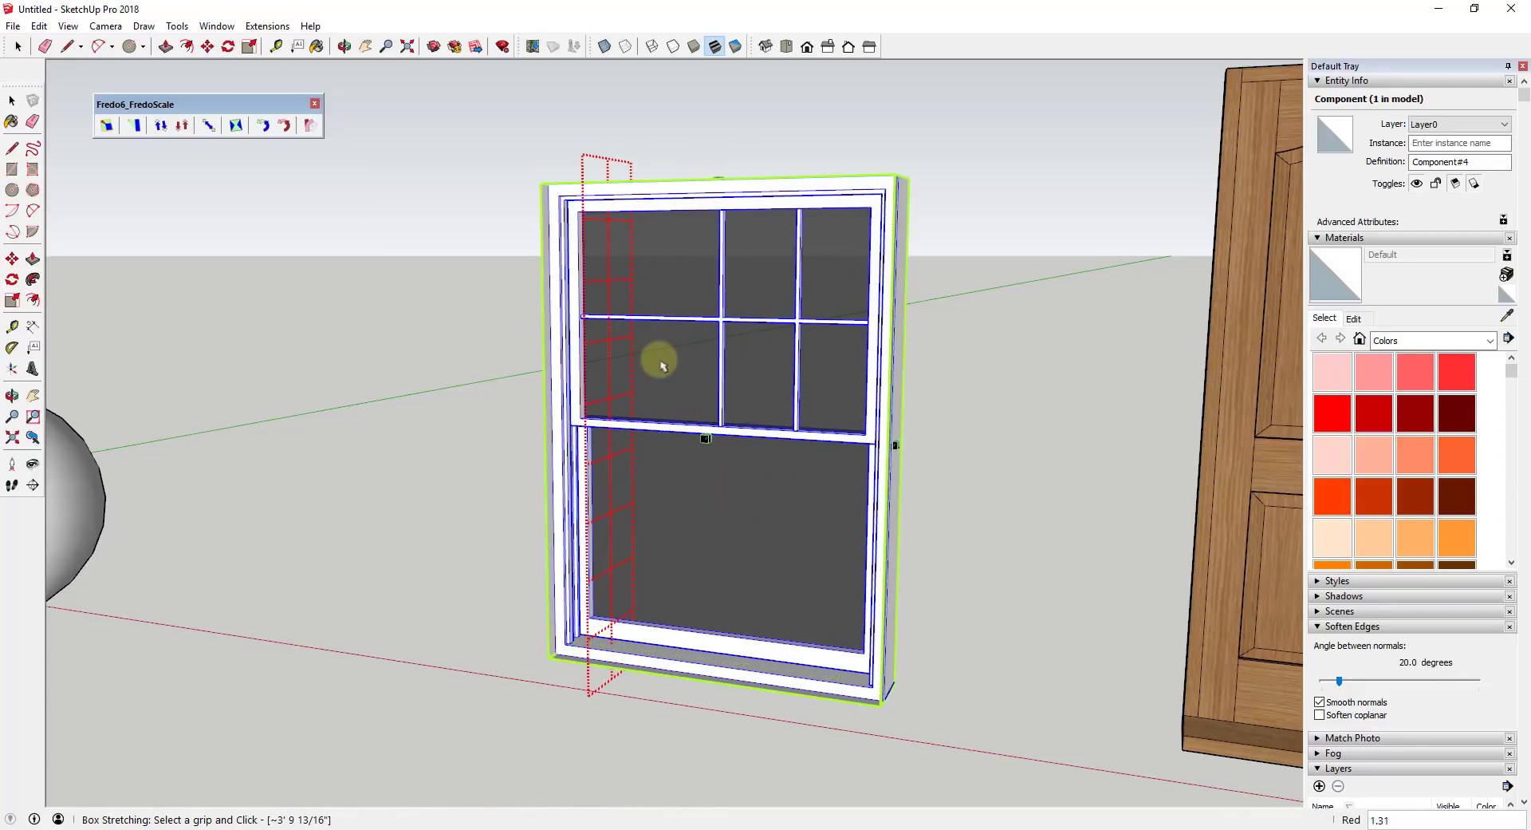
Widen the window further to about 5' 10 11/16", stretching with the divider in the middle panes and again in the right-hand panes.
click(727, 375)
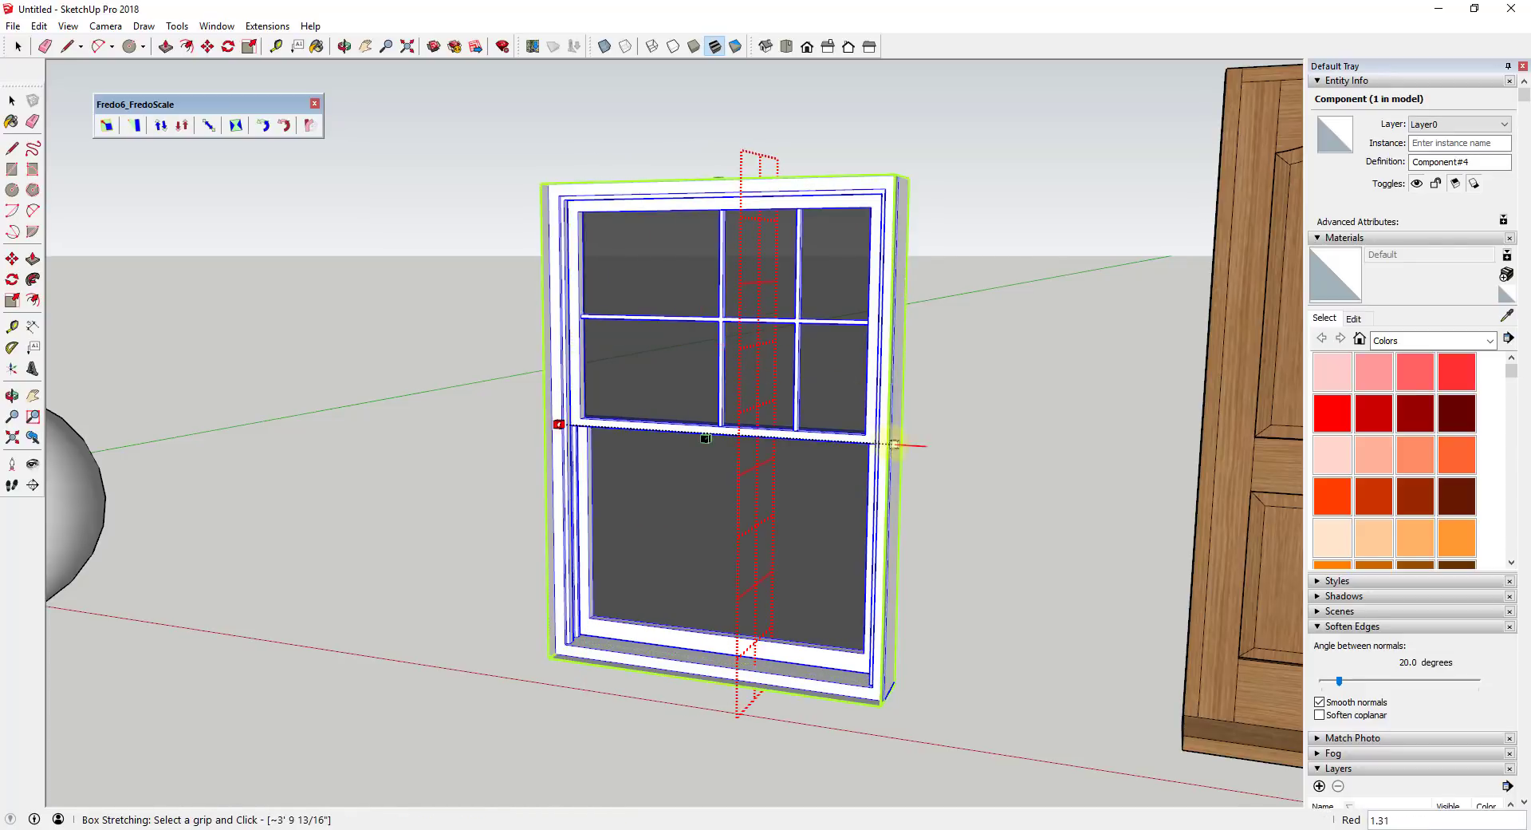
click(906, 440)
click(1031, 453)
click(761, 361)
click(968, 375)
click(1029, 452)
click(644, 342)
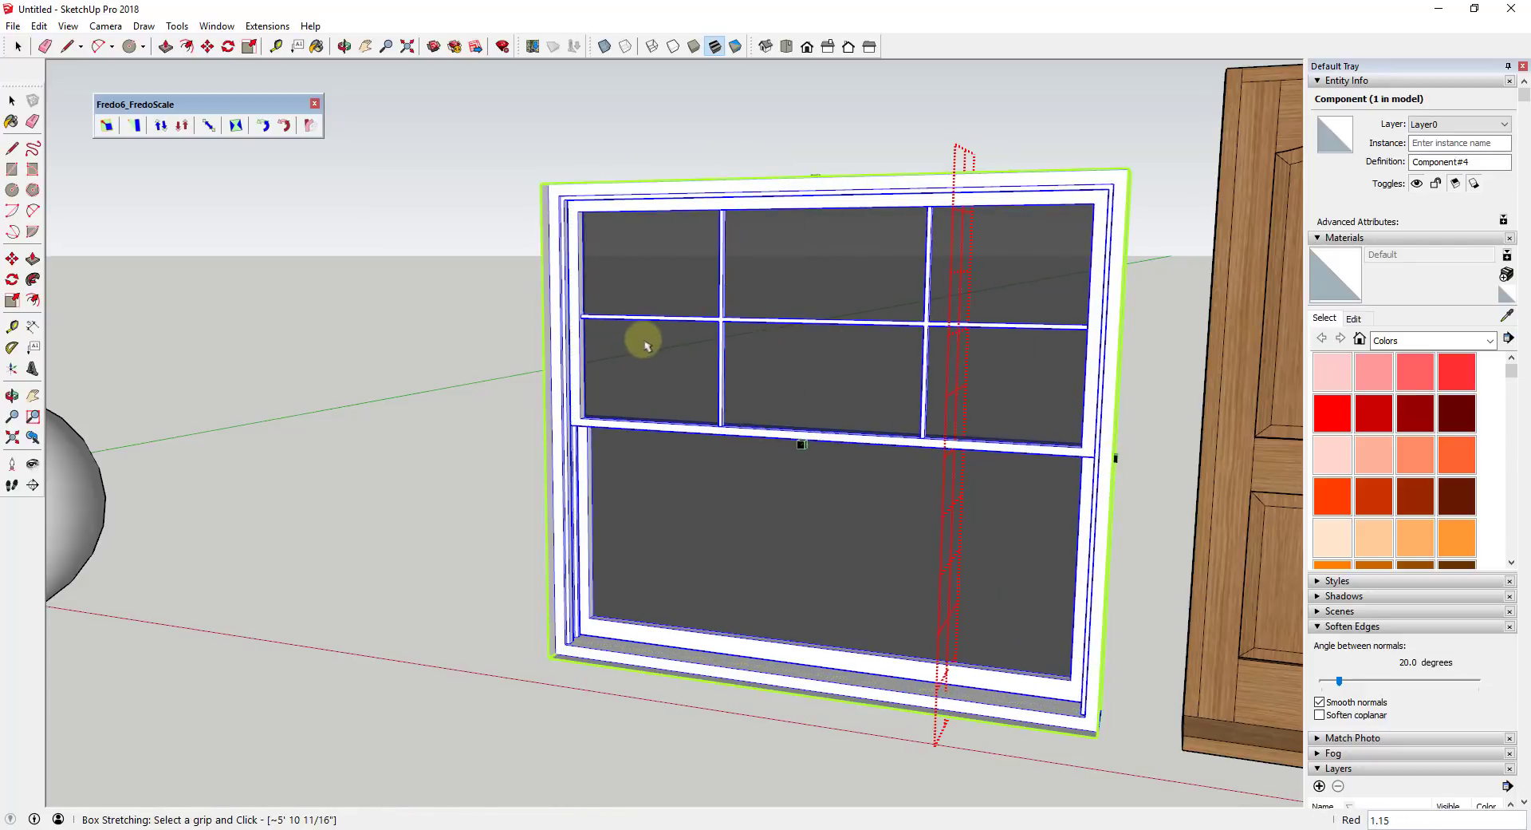
Undo the window's widening stretches and reselect the sash window at its original width.
scroll(670, 331, down, 2)
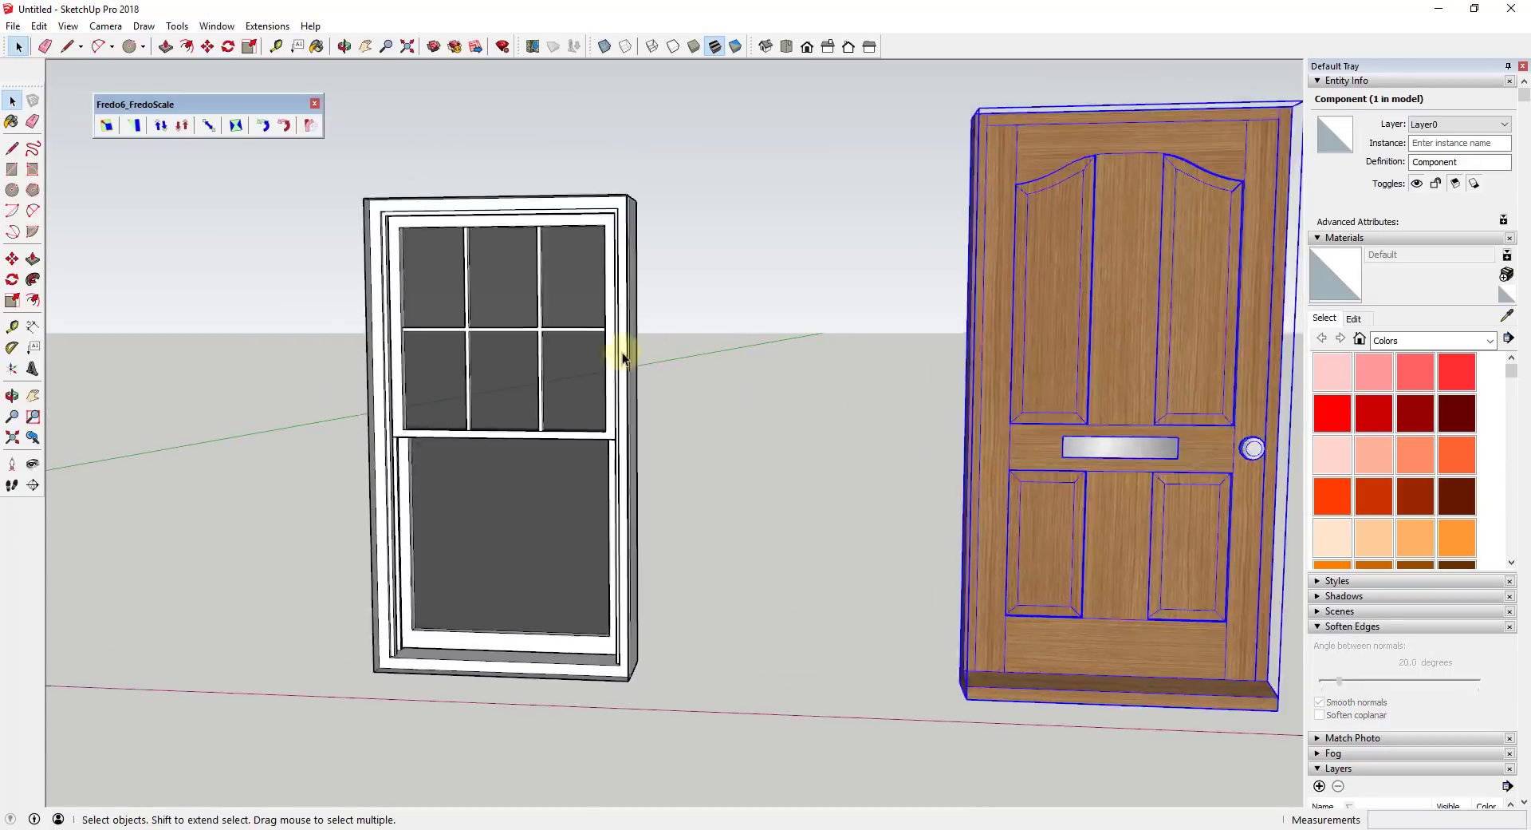
scroll(445, 382, up, 2)
scroll(532, 382, down, 2)
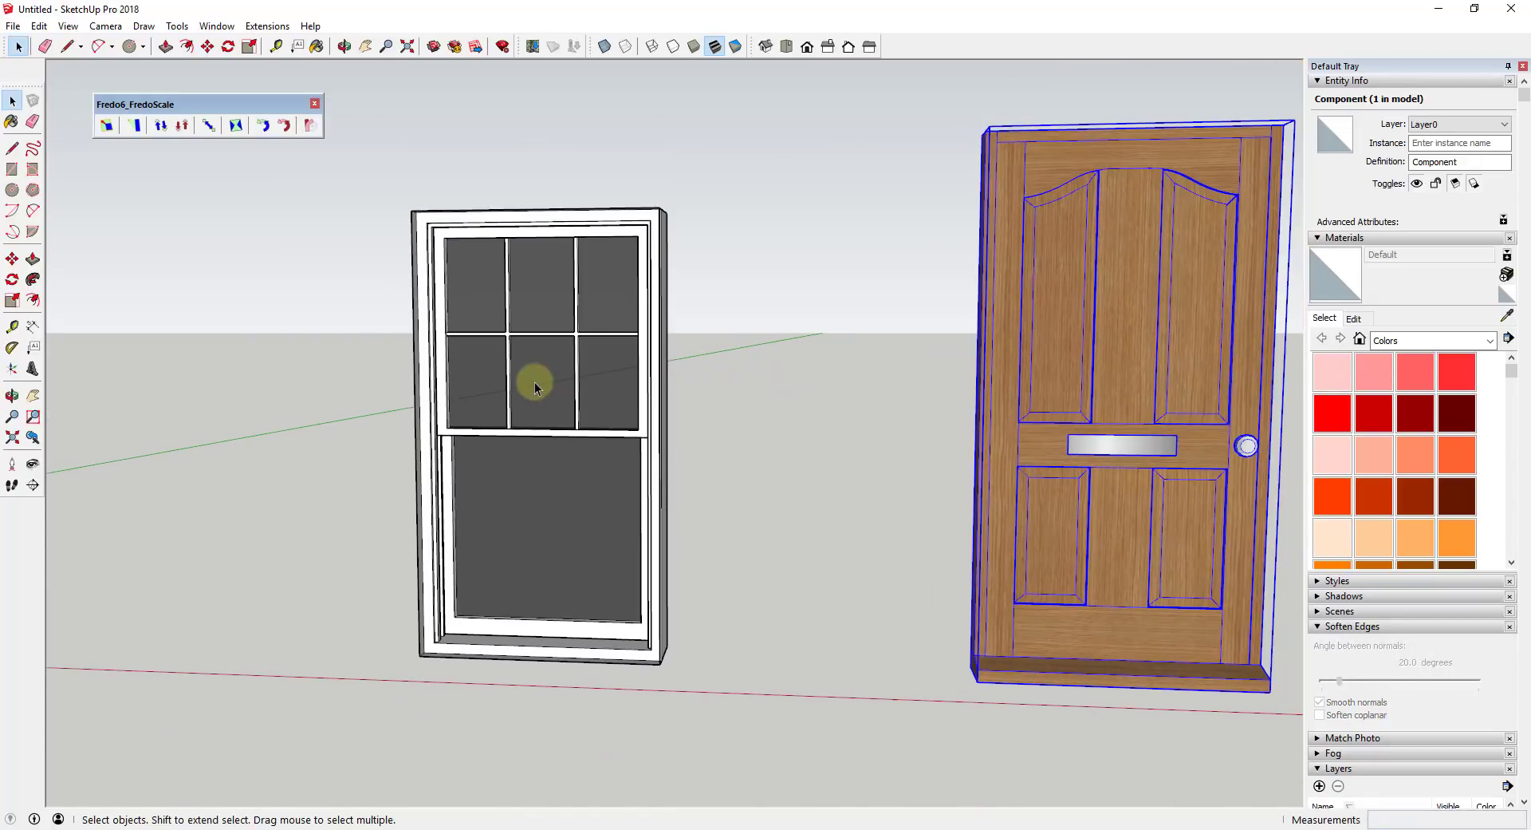
click(533, 382)
scroll(691, 388, up, 1)
click(627, 390)
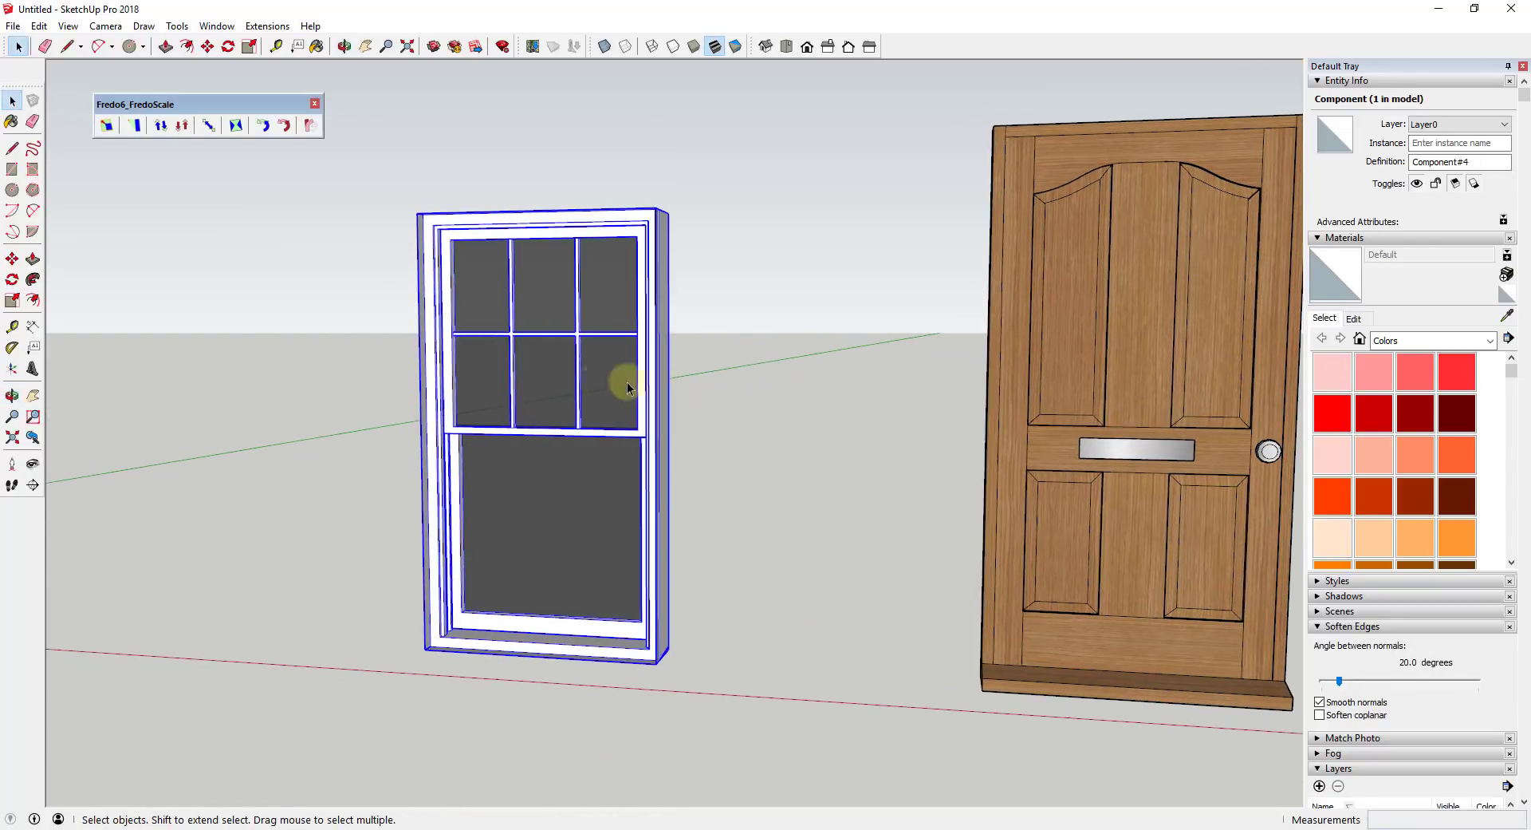
Try the standard Scale tool on the window about its center along the red axis at 0.87, then undo it.
click(209, 126)
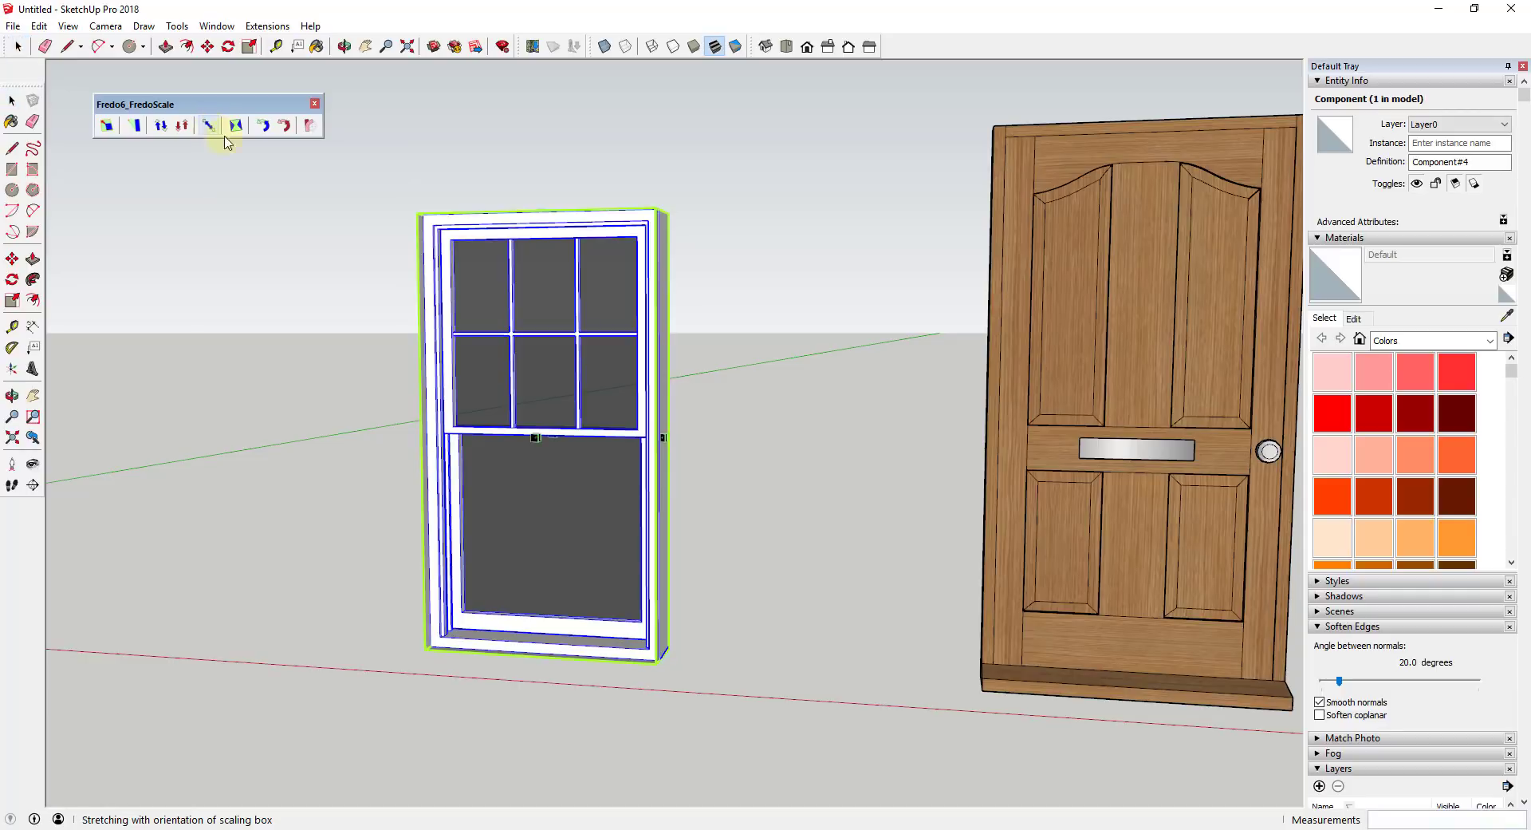
key(space)
key(s)
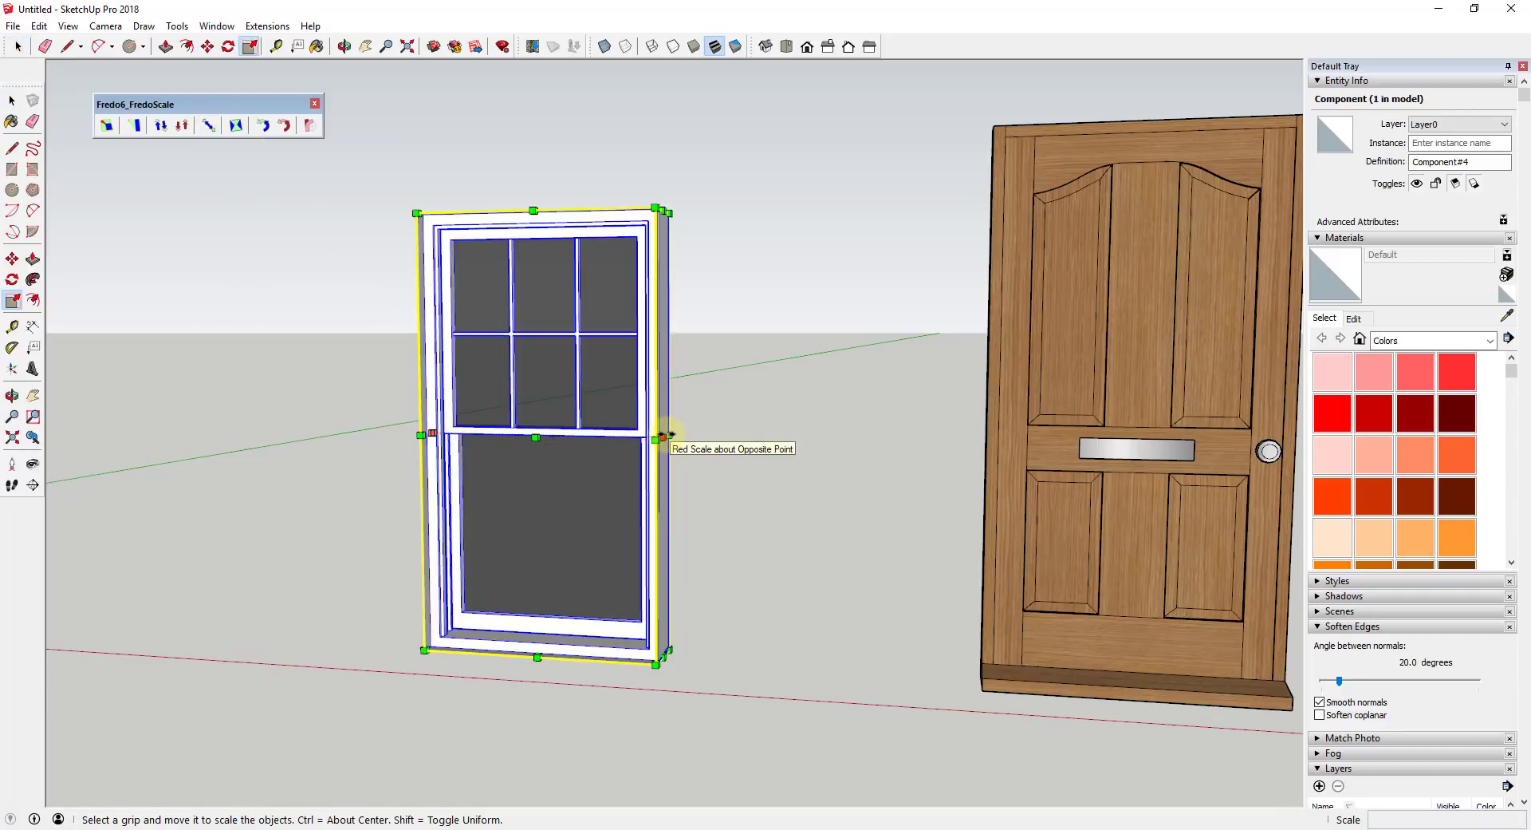
ctrl+drag(670, 434, 611, 426)
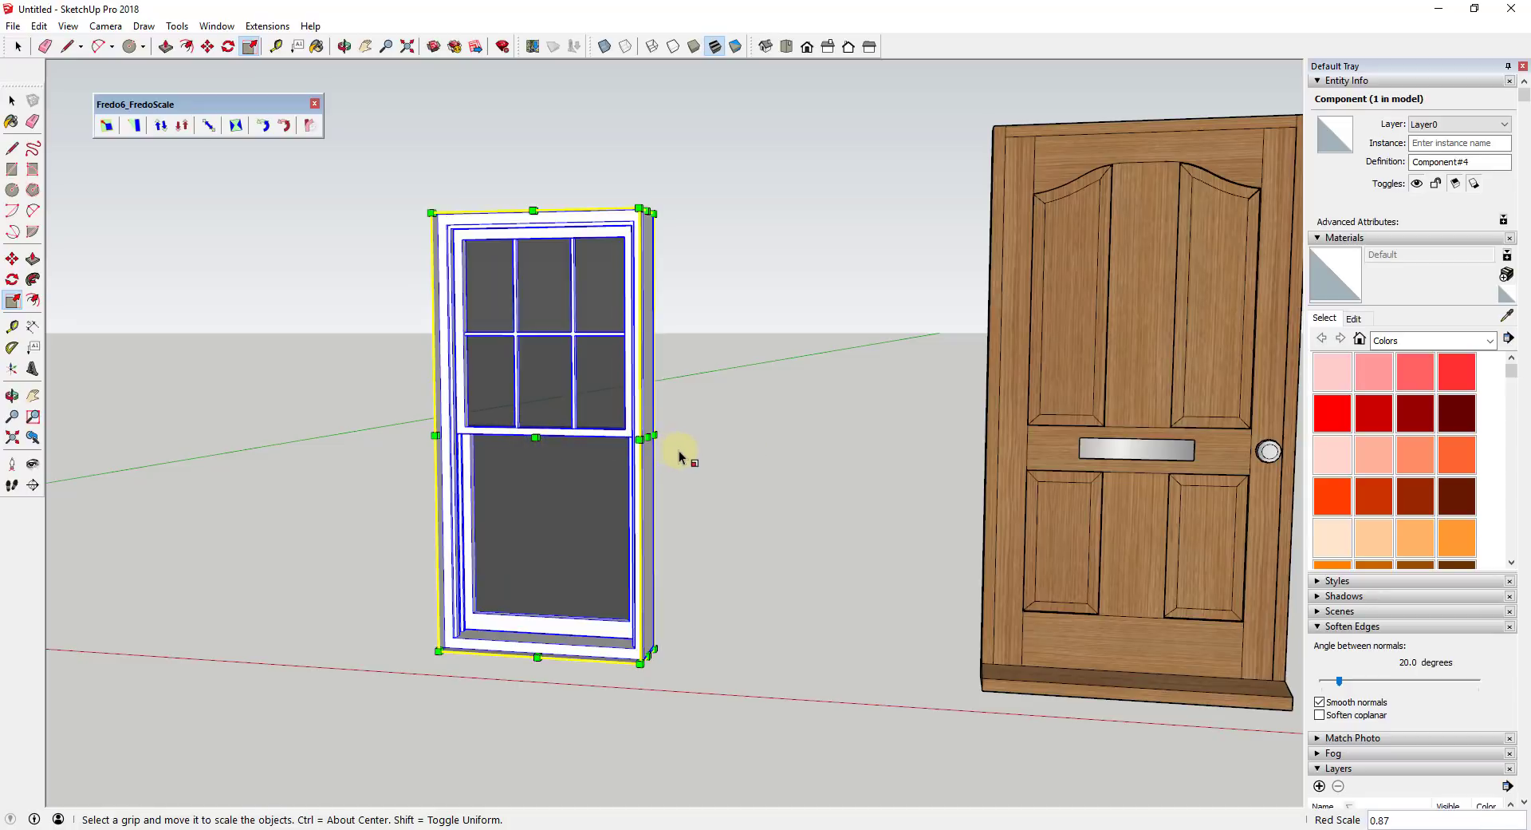
key(ctrl+z)
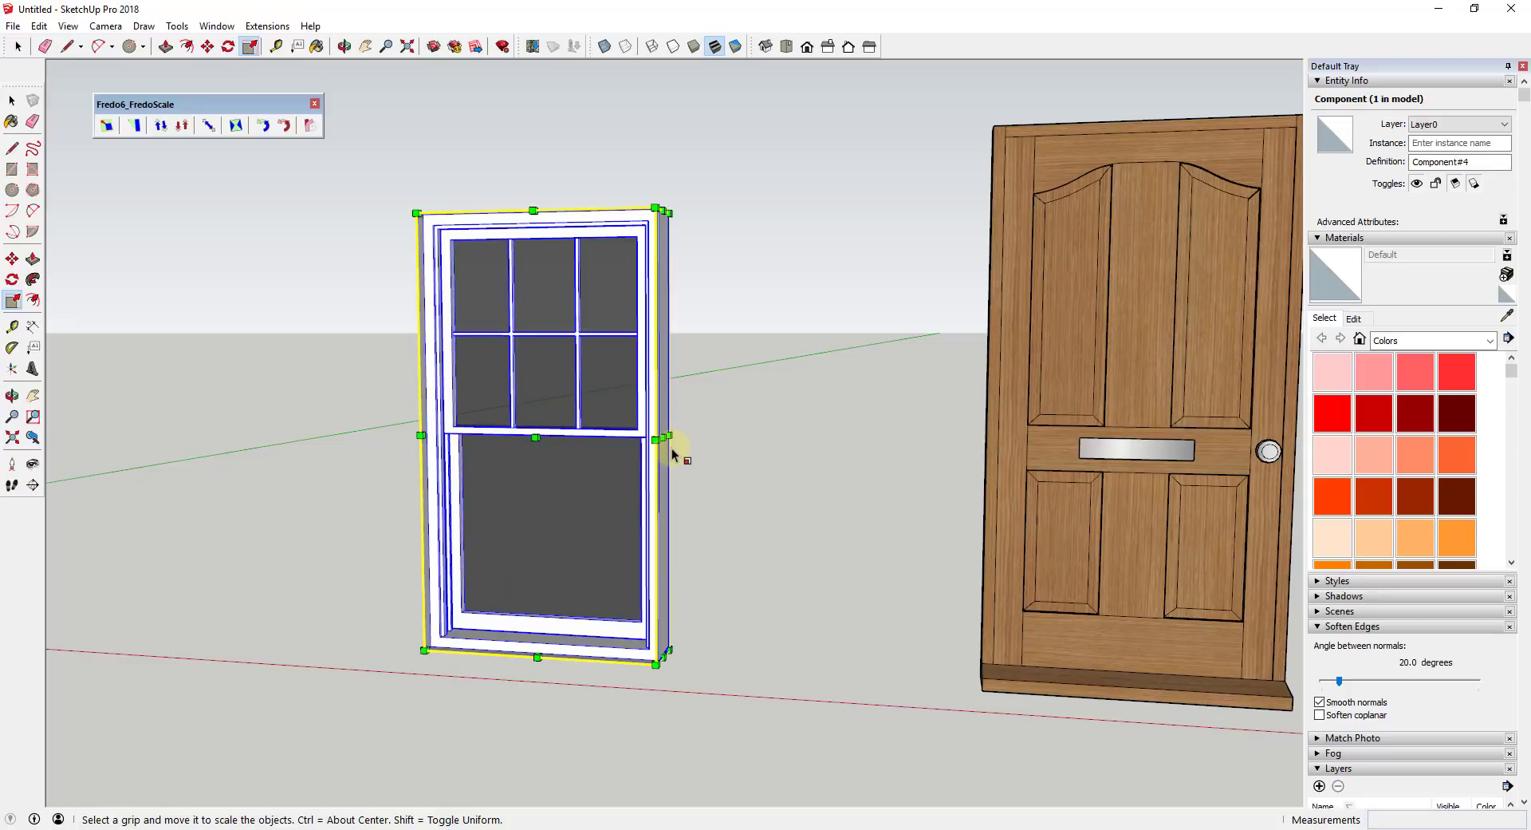
Try narrowing the window to about 8 3/4" along the red axis with Box Stretching from center, then undo the stretch.
click(210, 126)
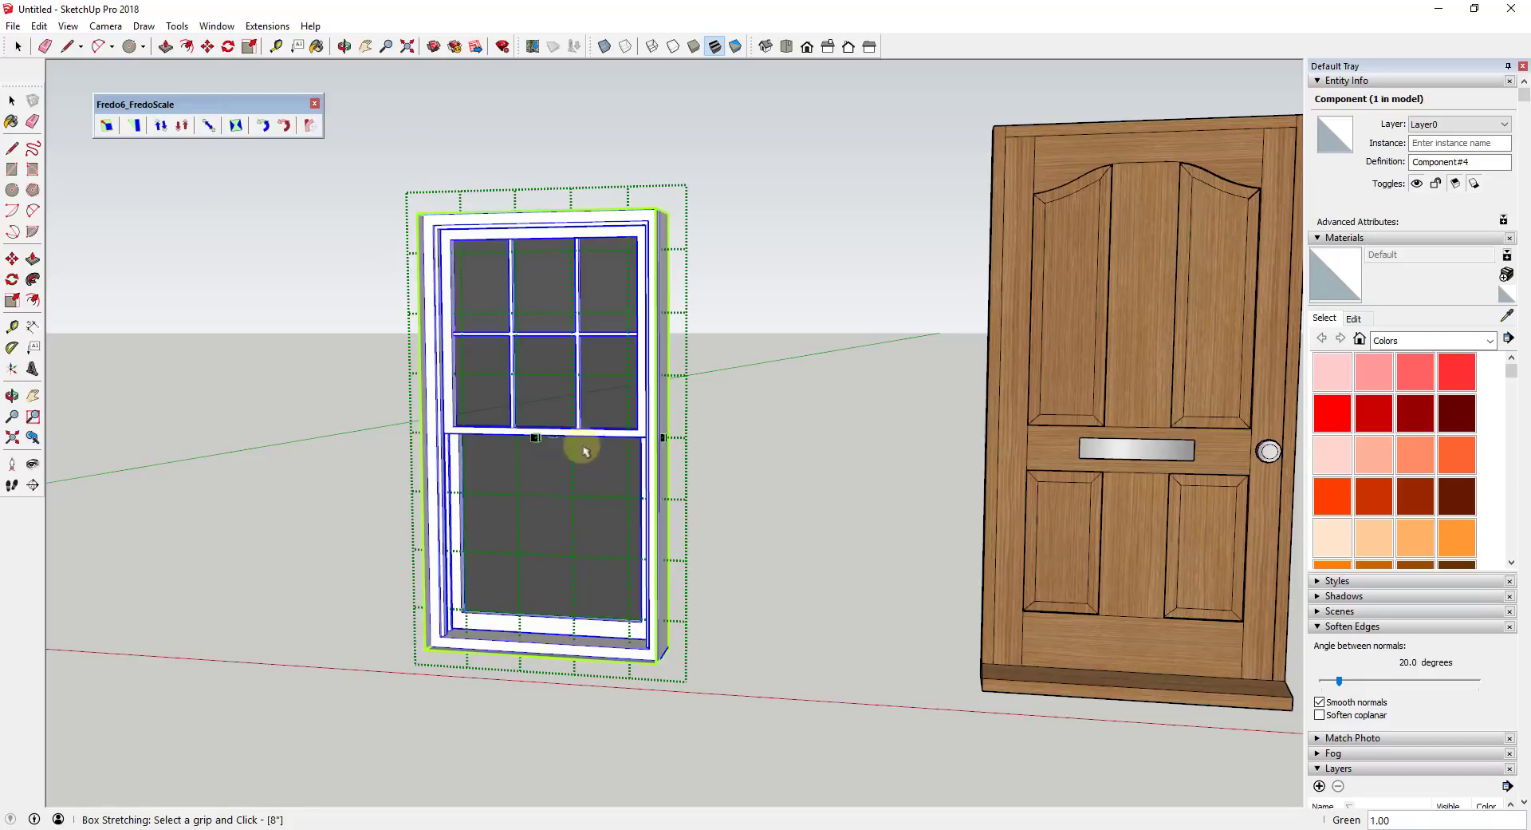
right_click(605, 434)
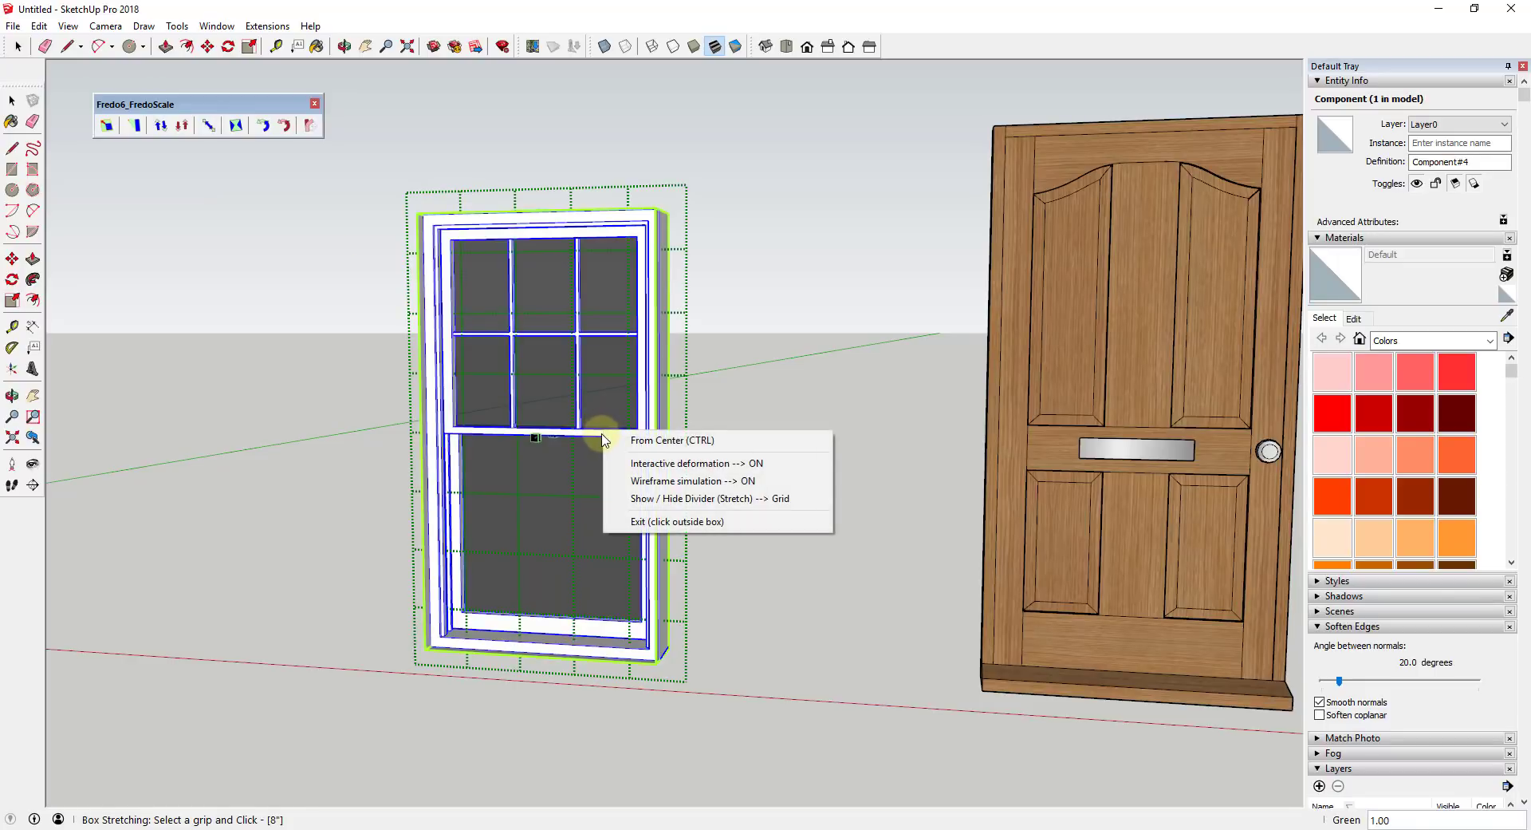
click(646, 441)
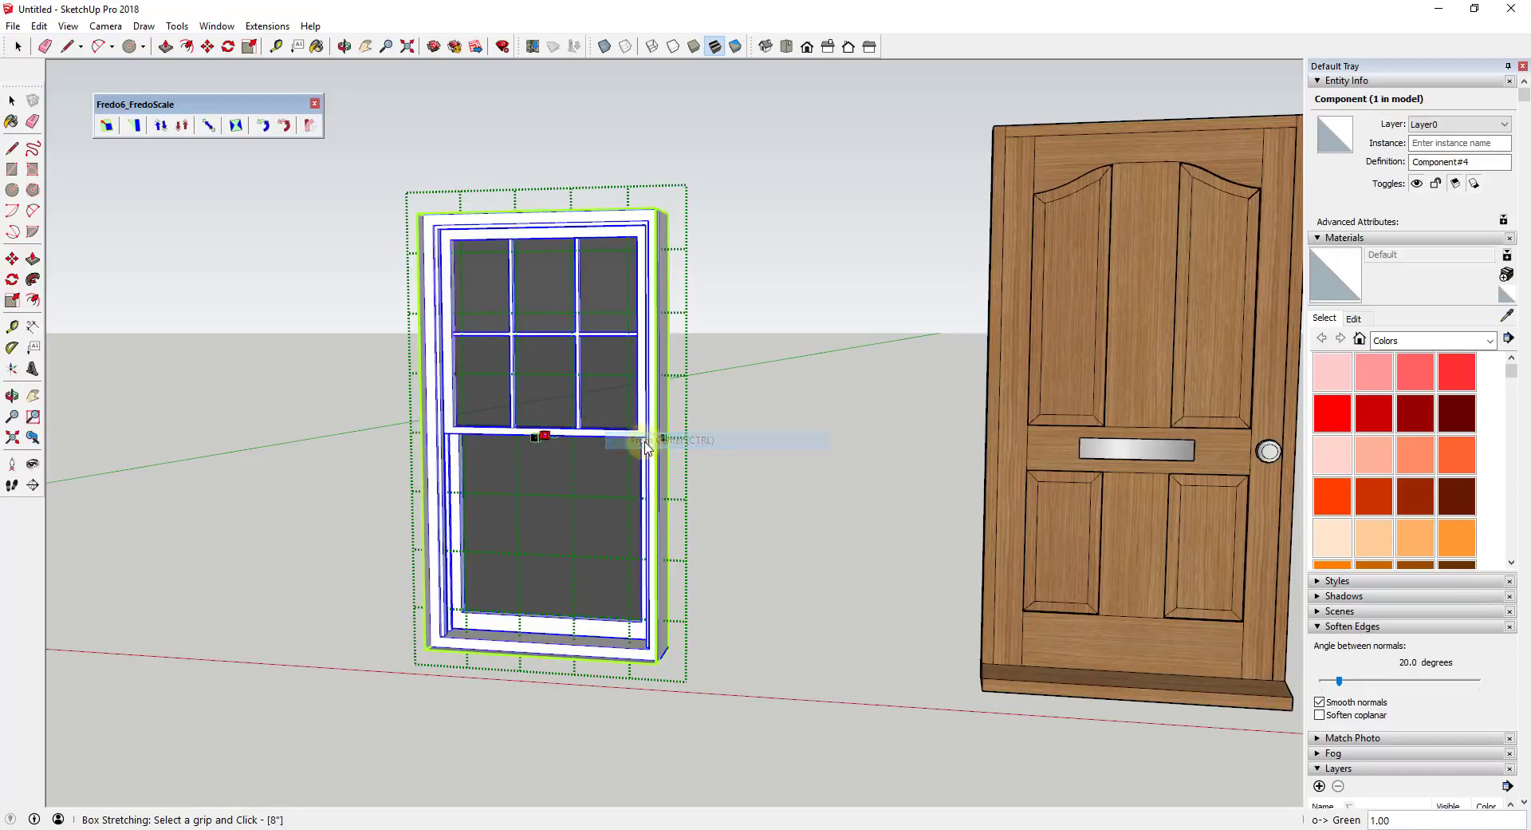
scroll(603, 428, up, 3)
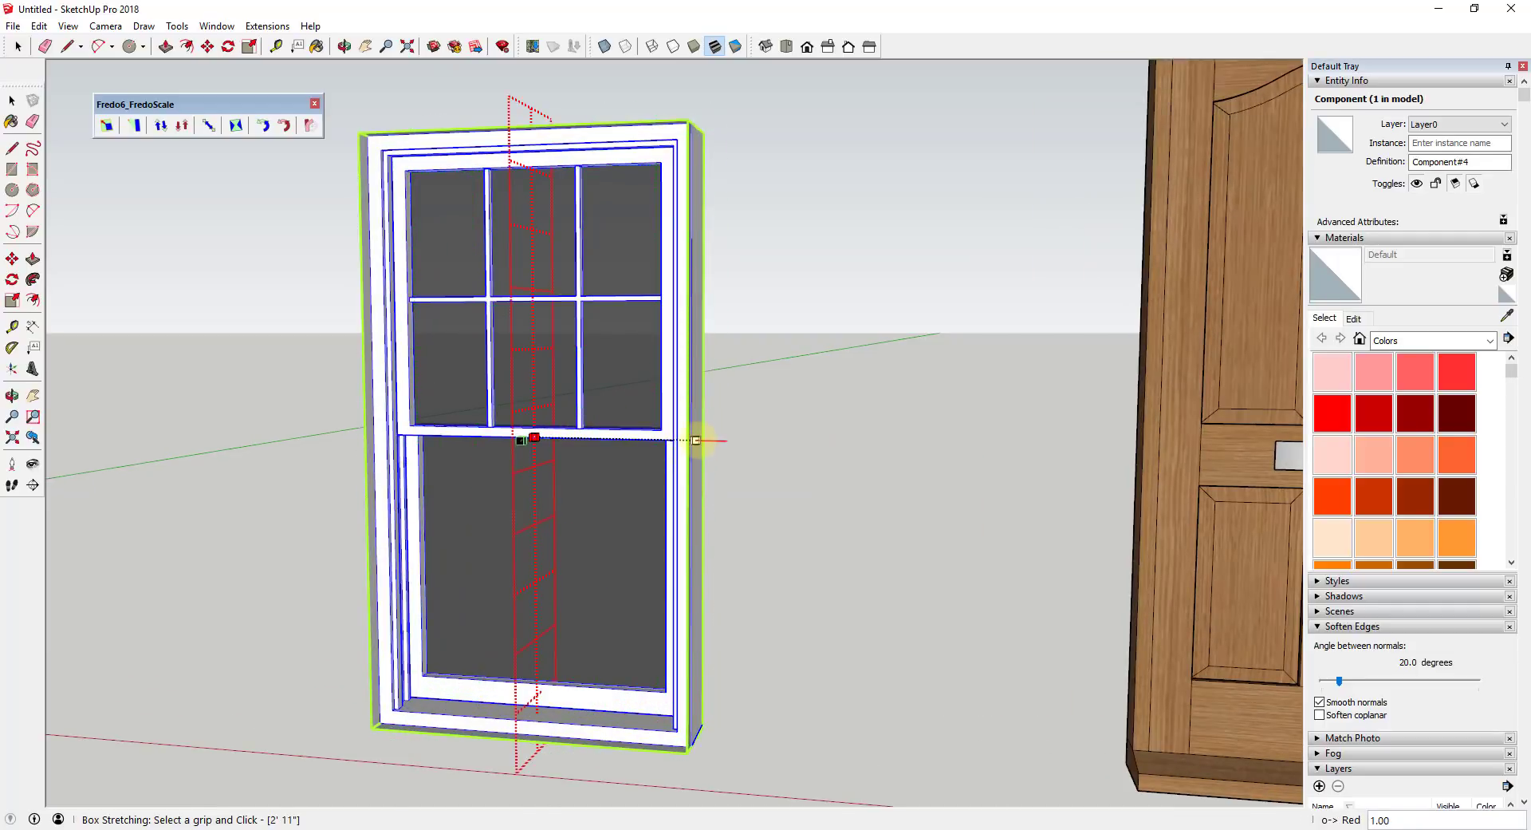
mouse_move(696, 439)
mouse_down()
mouse_move(792, 444)
mouse_move(699, 440)
mouse_up()
drag(662, 375, 591, 370)
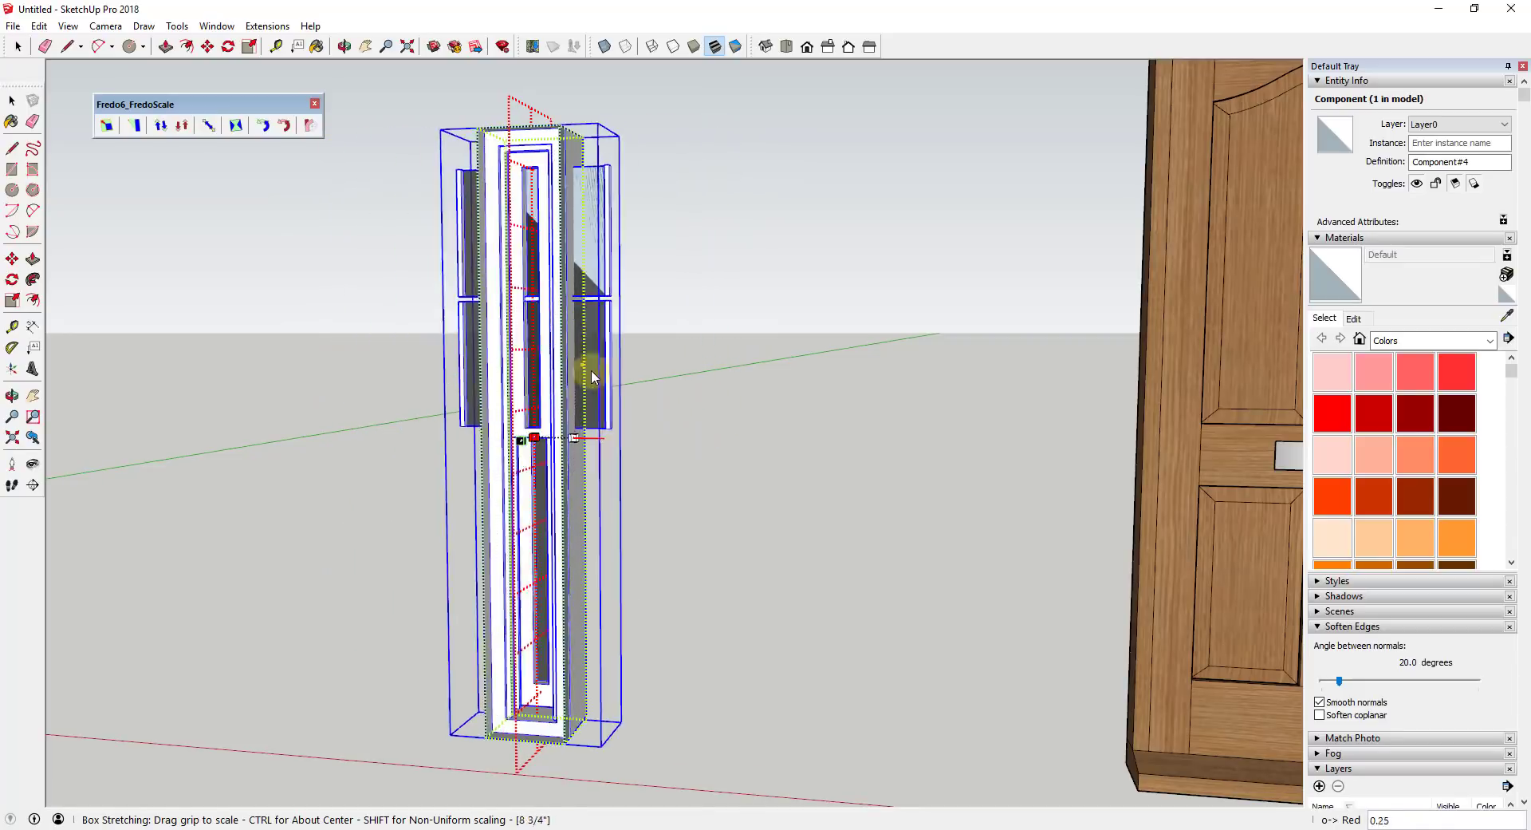
key(space)
key(ctrl+z)
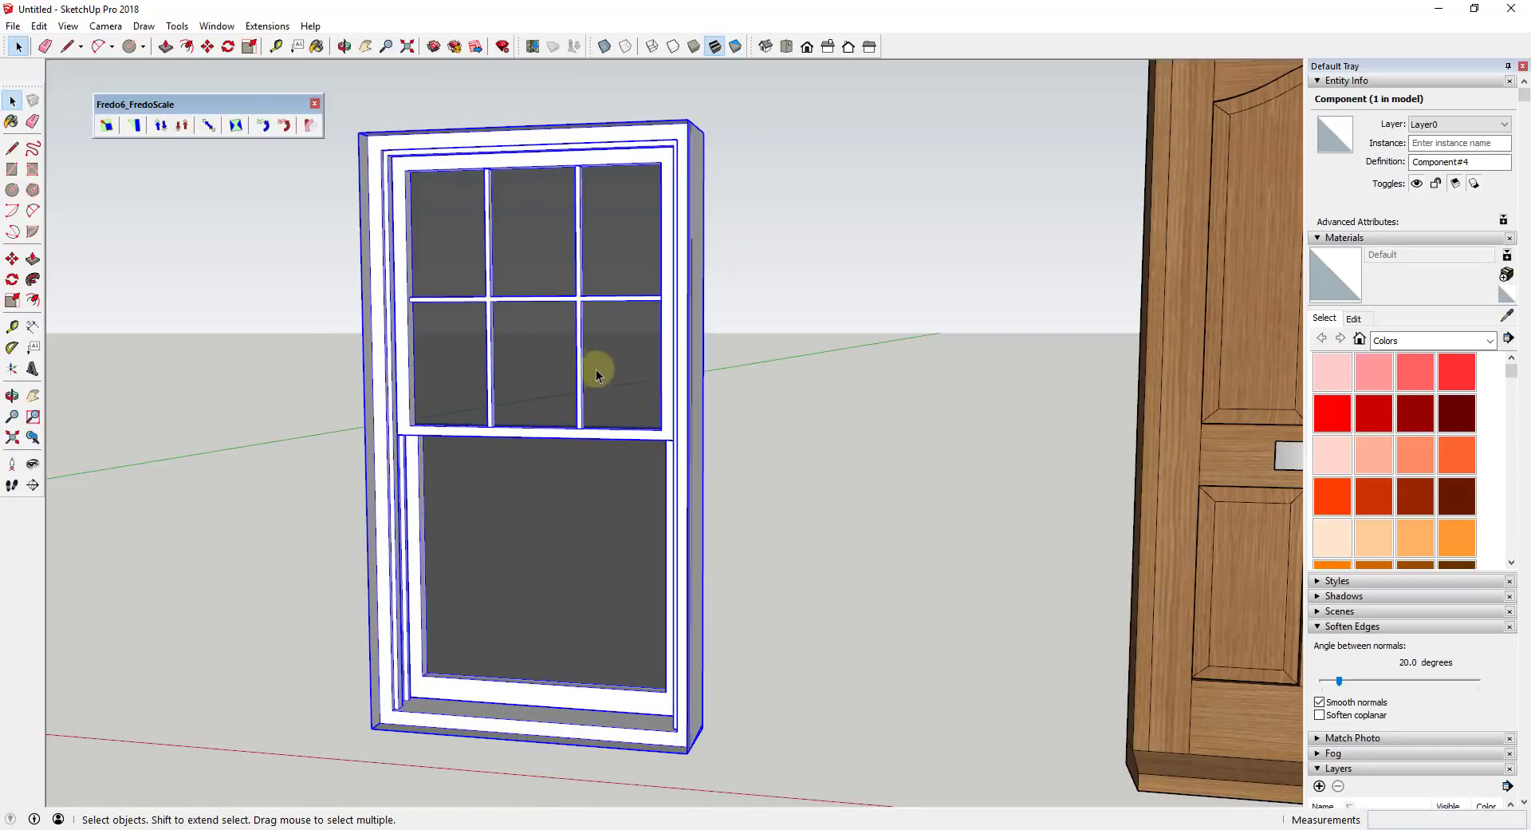
Box-stretch the window from center with mirrored dividers in its left-hand and right-hand panes, widening it to about 4' 6 3/4".
click(208, 125)
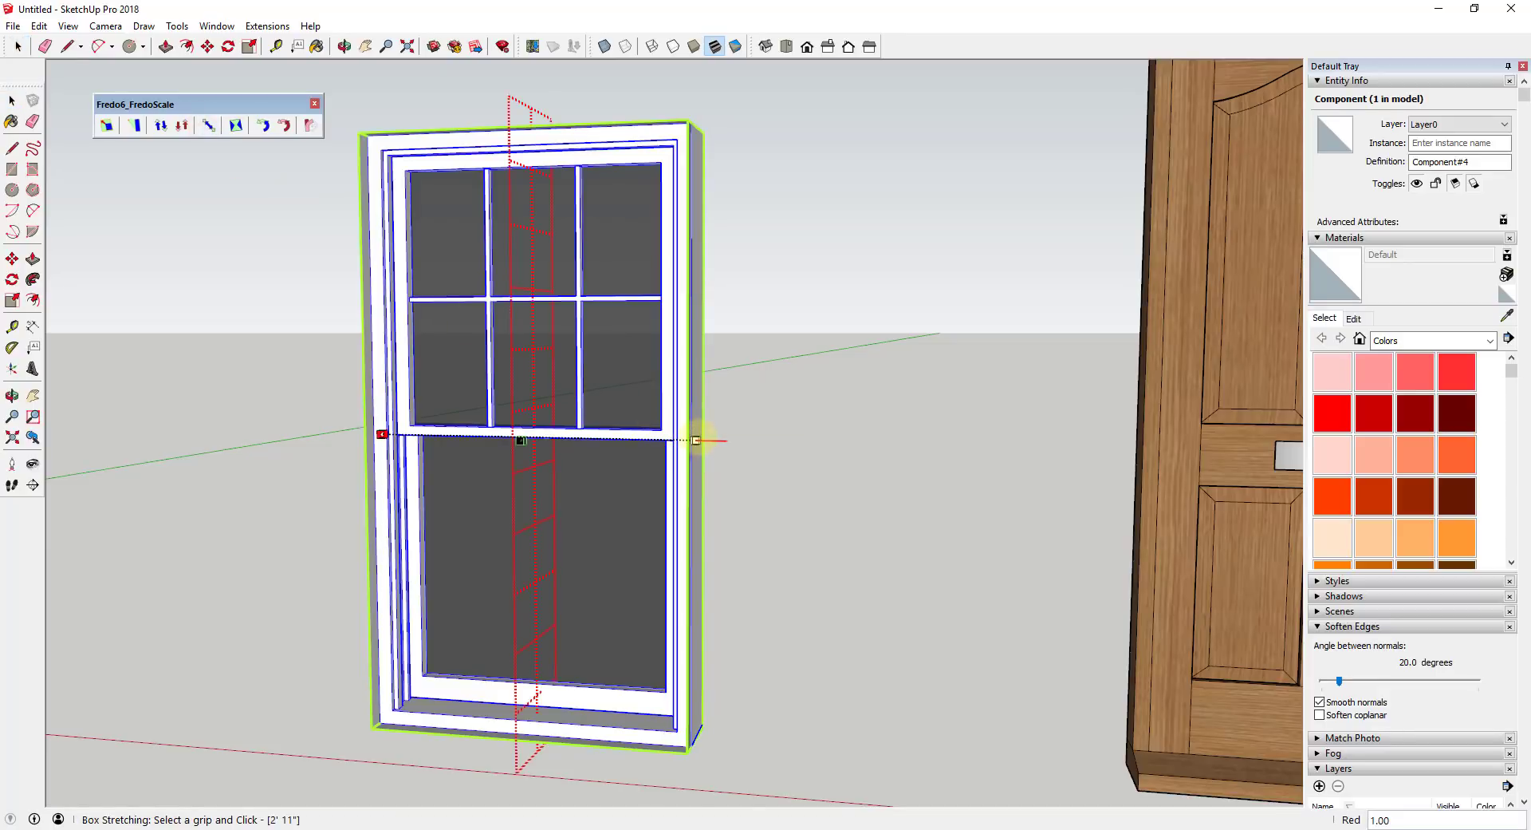
click(696, 439)
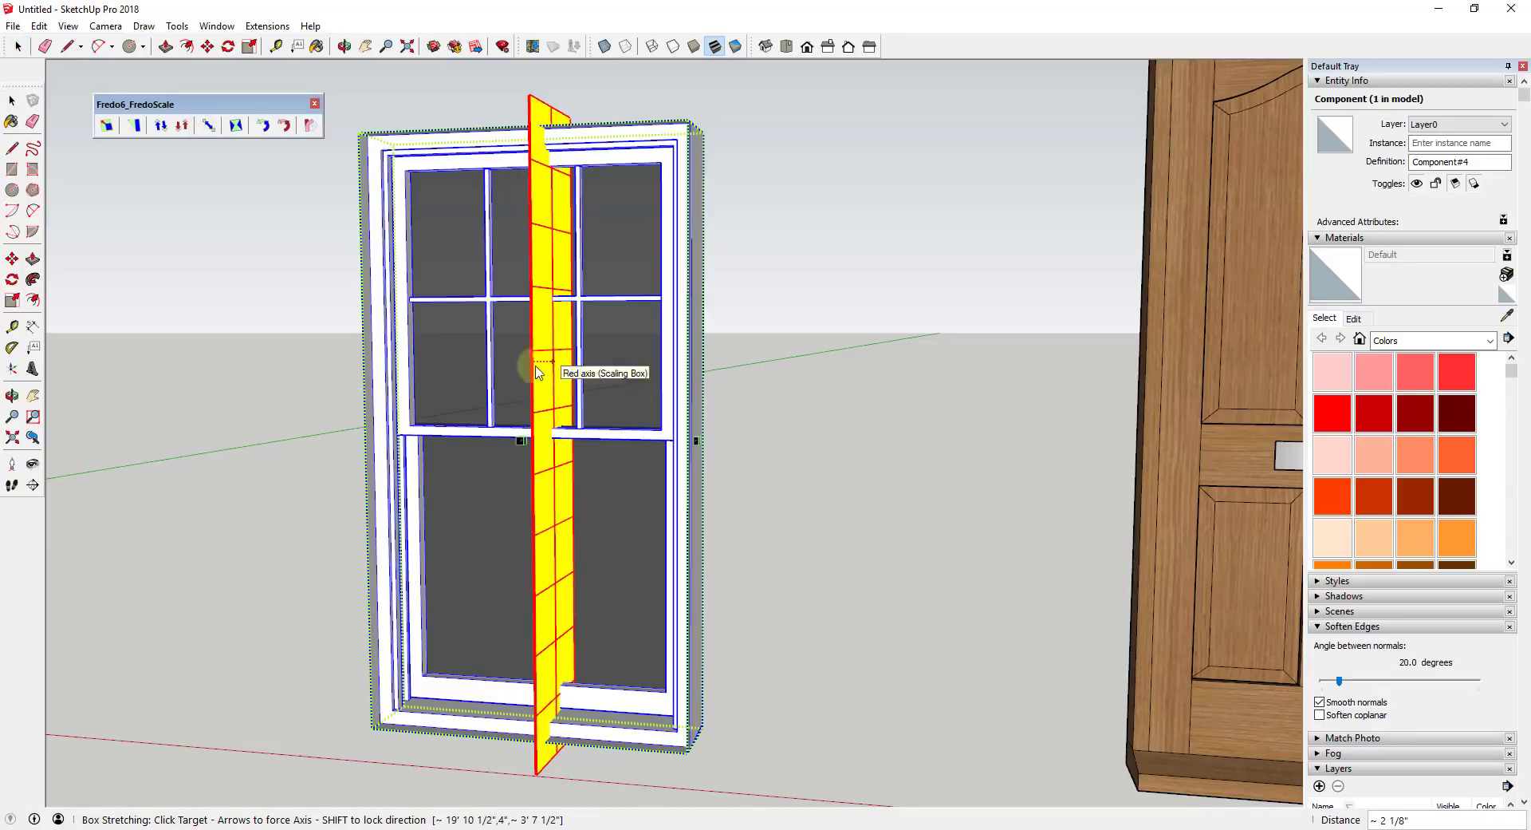
right_click(536, 372)
click(559, 374)
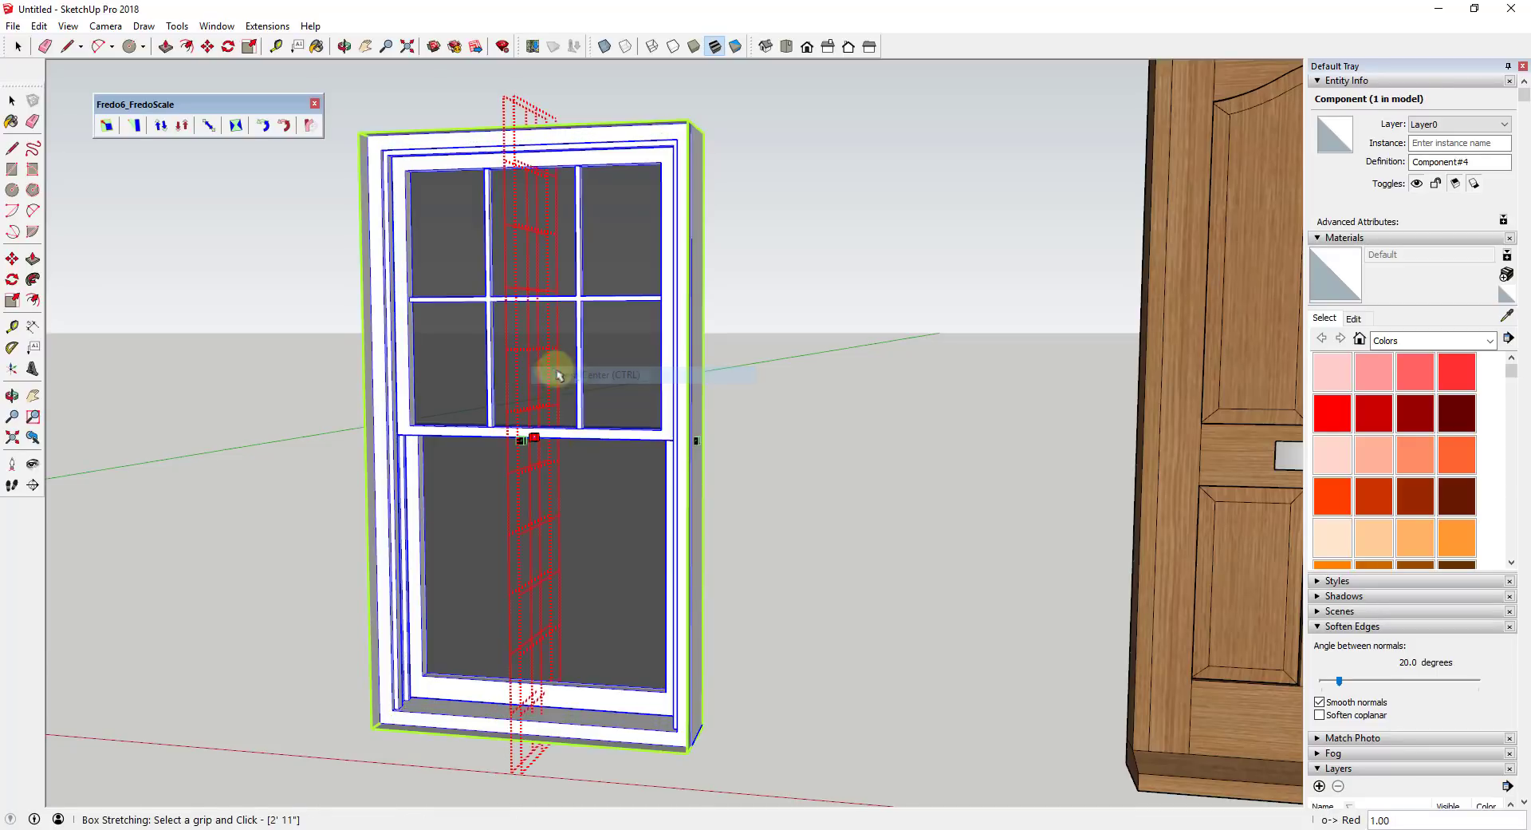
click(558, 370)
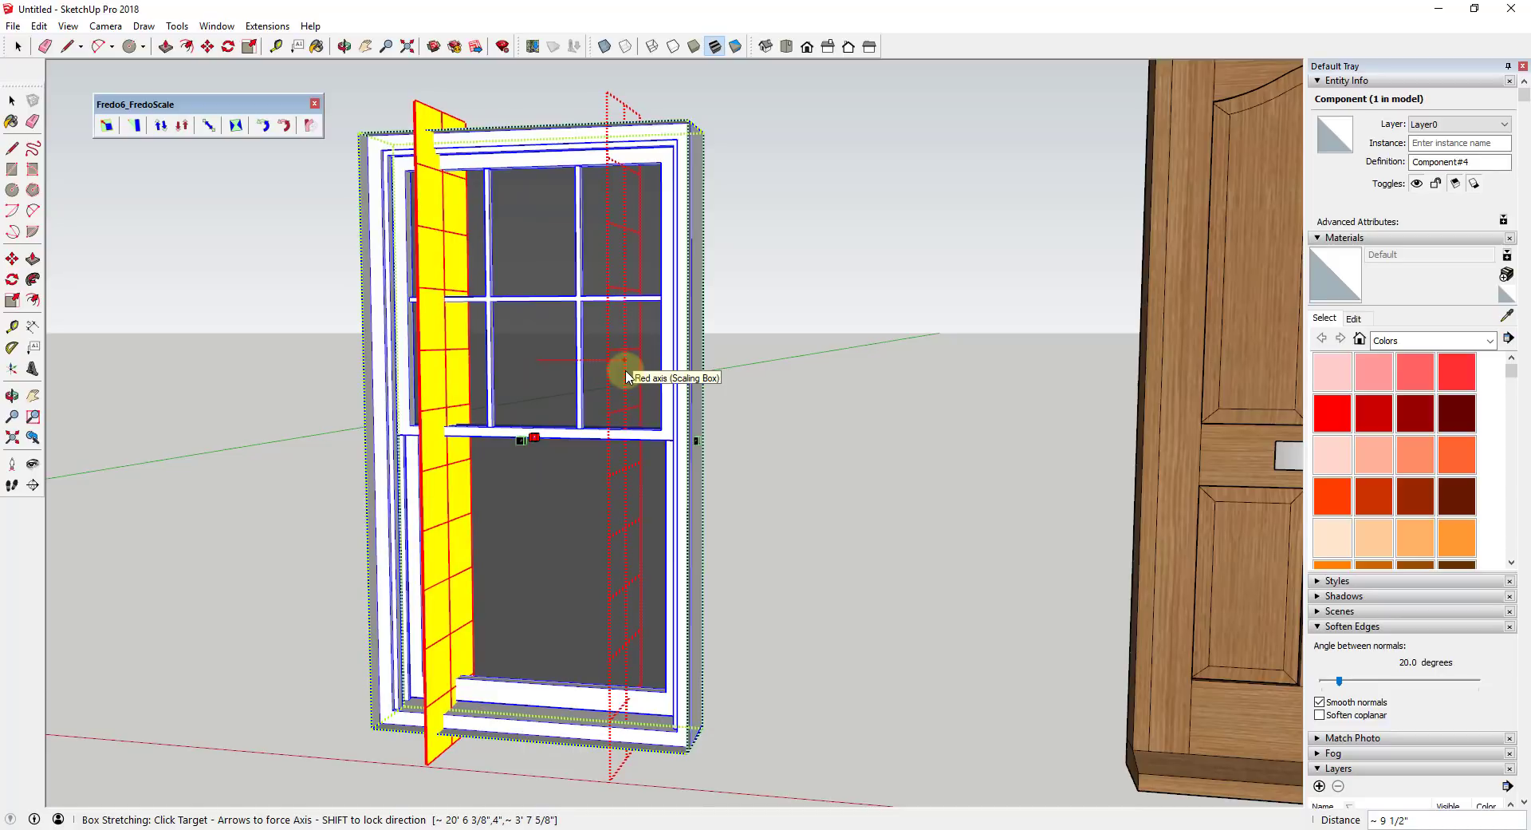
key(Escape)
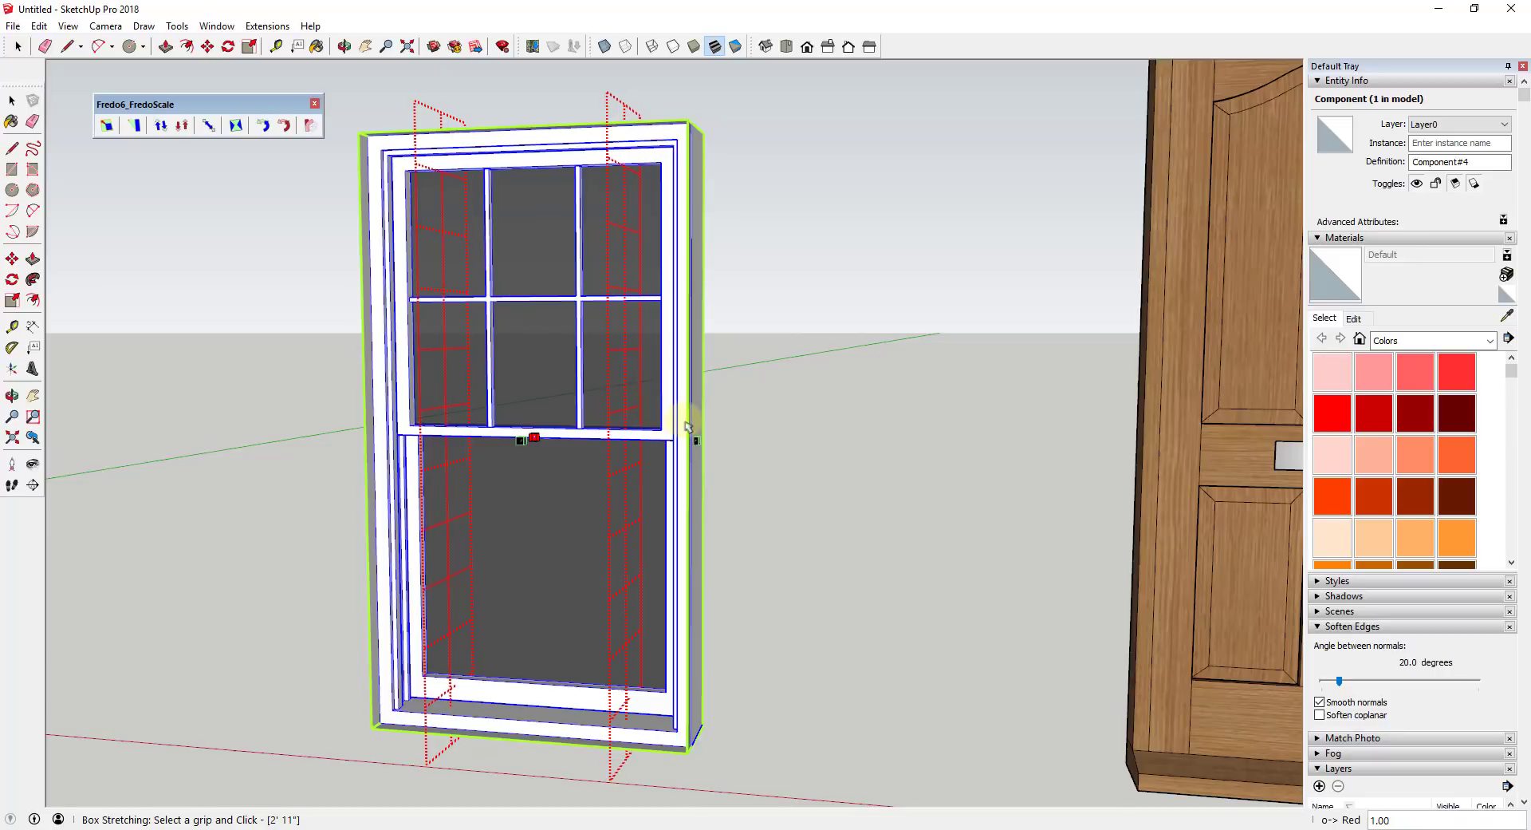
drag(696, 440, 792, 442)
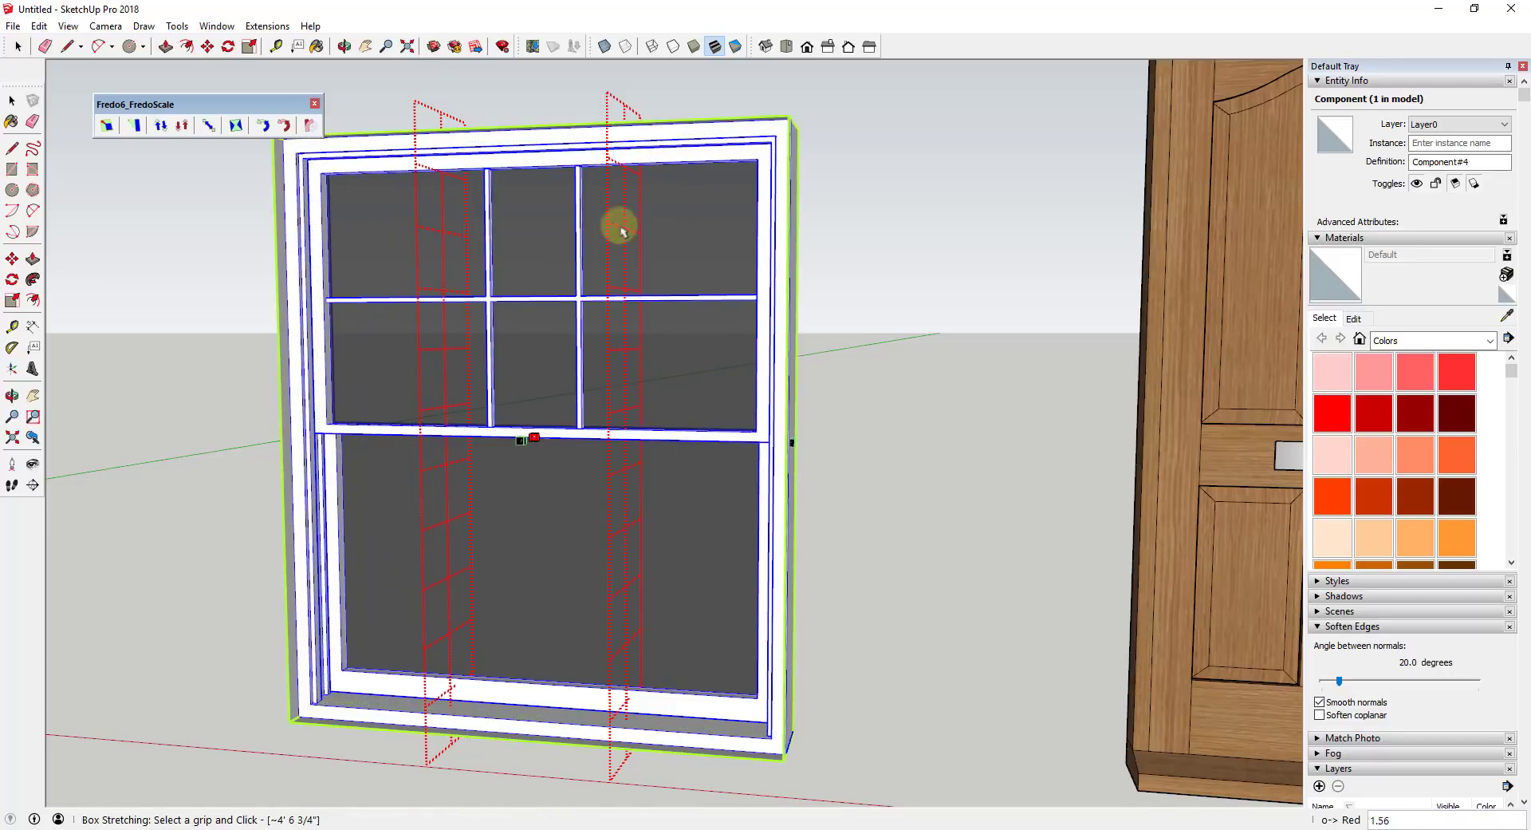
Select the wooden door component and start Box Stretching on it.
scroll(583, 334, down, 3)
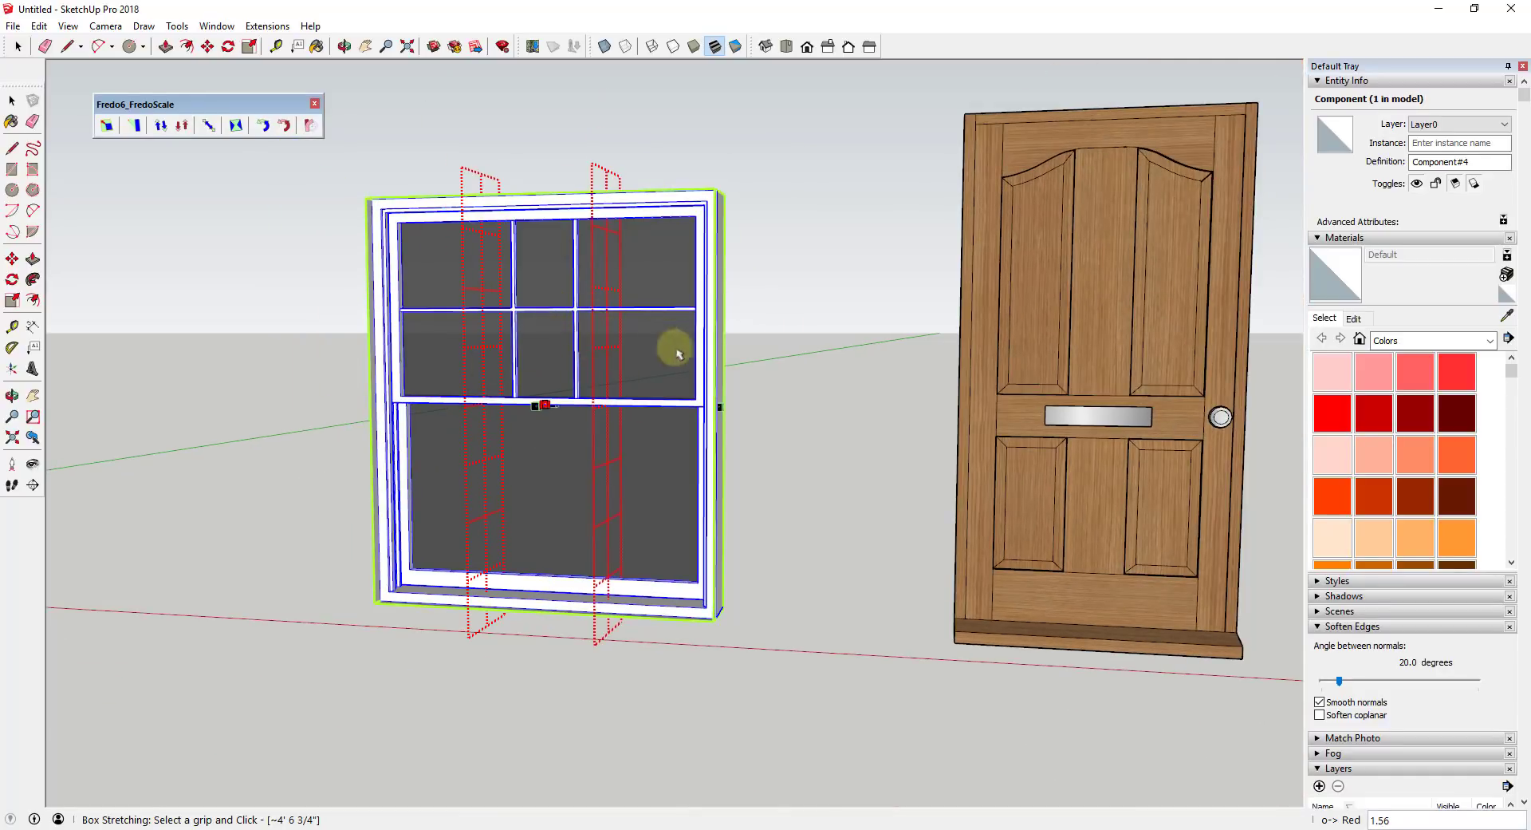
scroll(511, 356, down, 2)
scroll(1104, 311, up, 3)
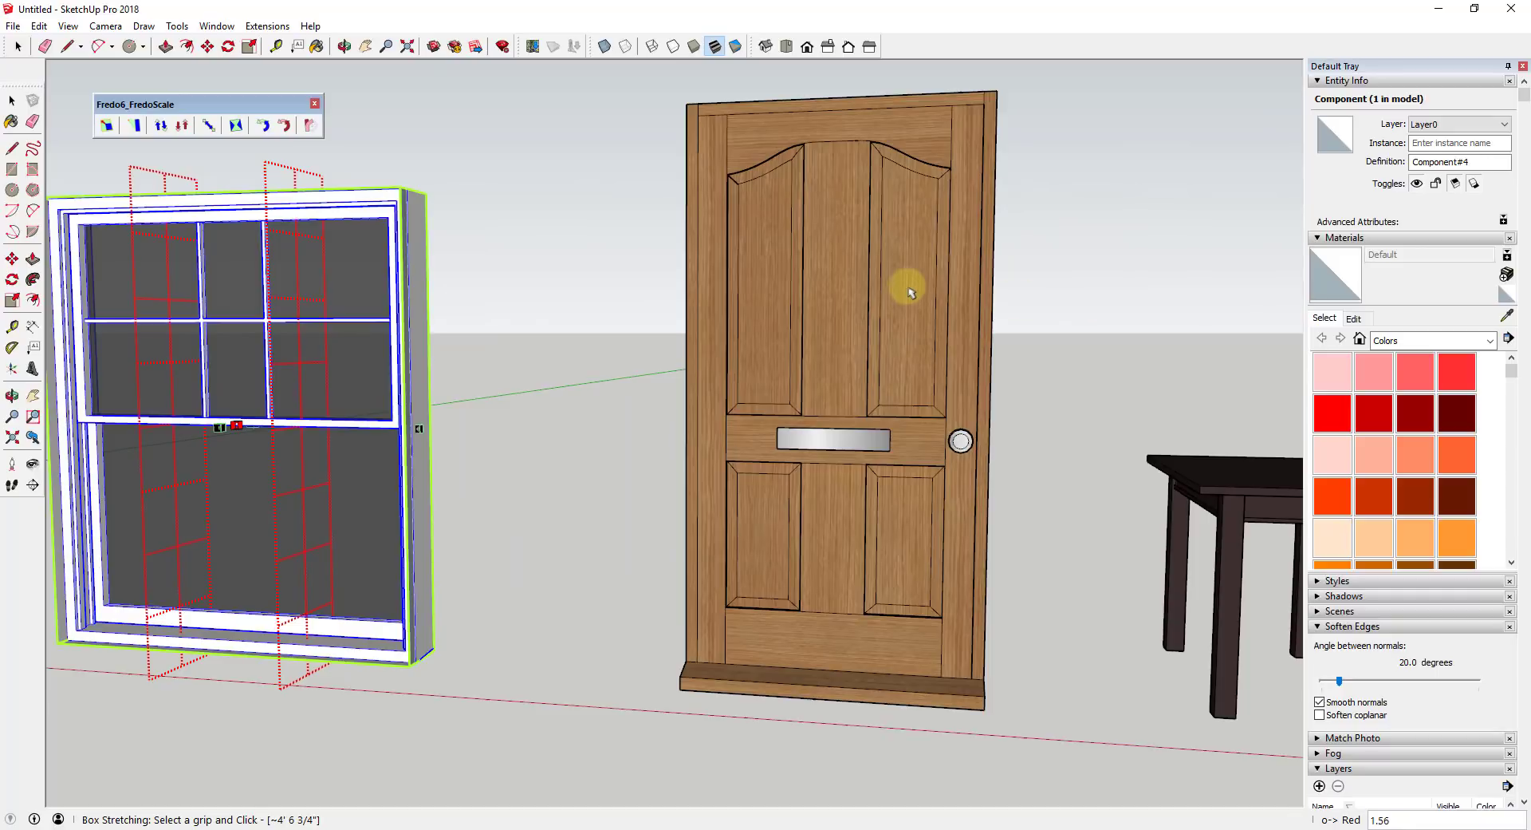
middle_drag(942, 293, 830, 341)
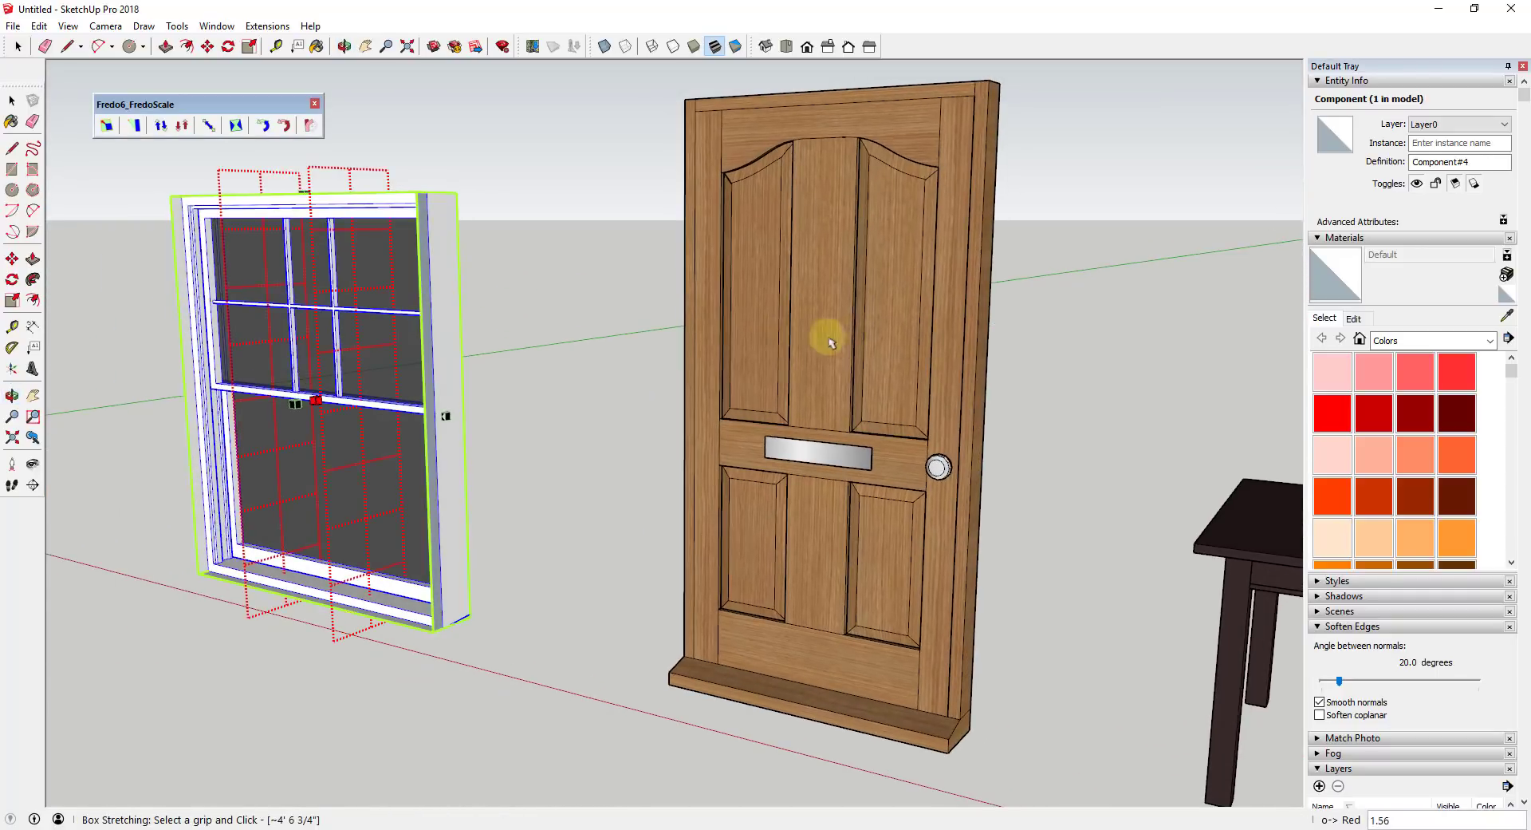
key(space)
click(889, 303)
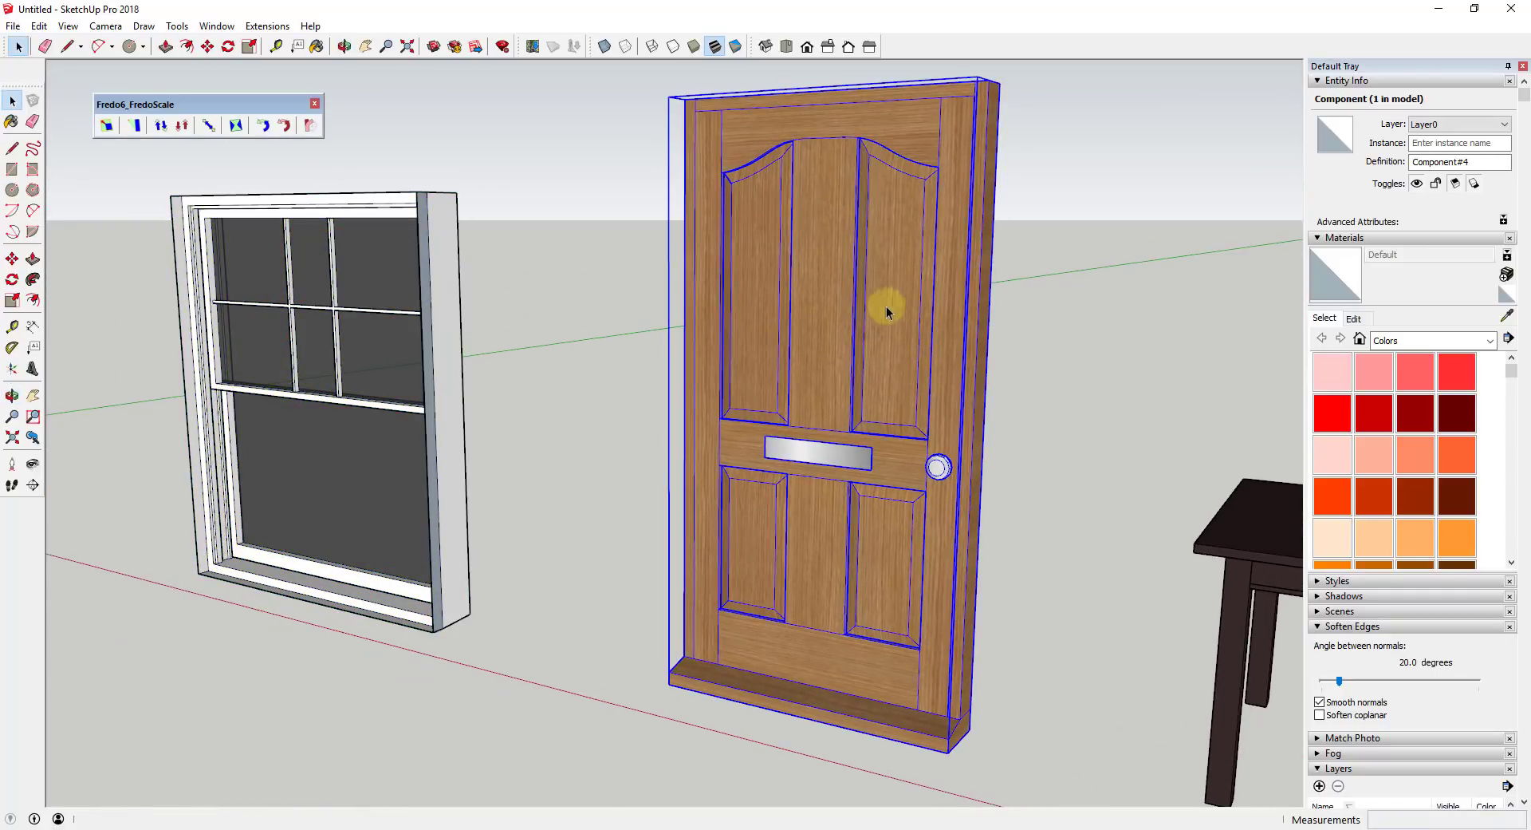
click(210, 126)
Stretch the door from center with mirrored dividers through its left-hand and right-hand panels, widening it to about 3' 10 13/16".
right_click(902, 348)
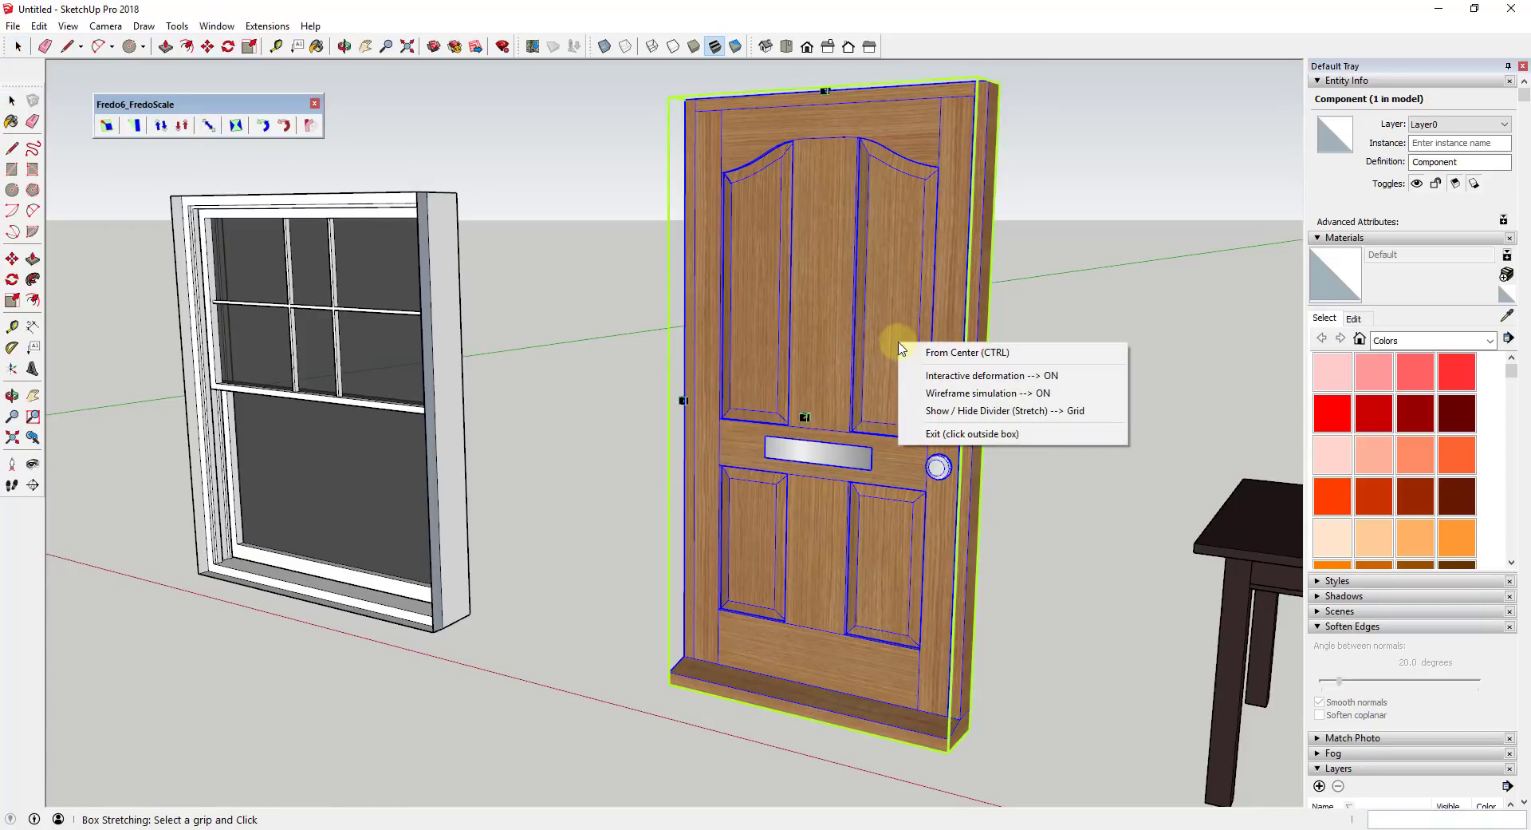
click(956, 294)
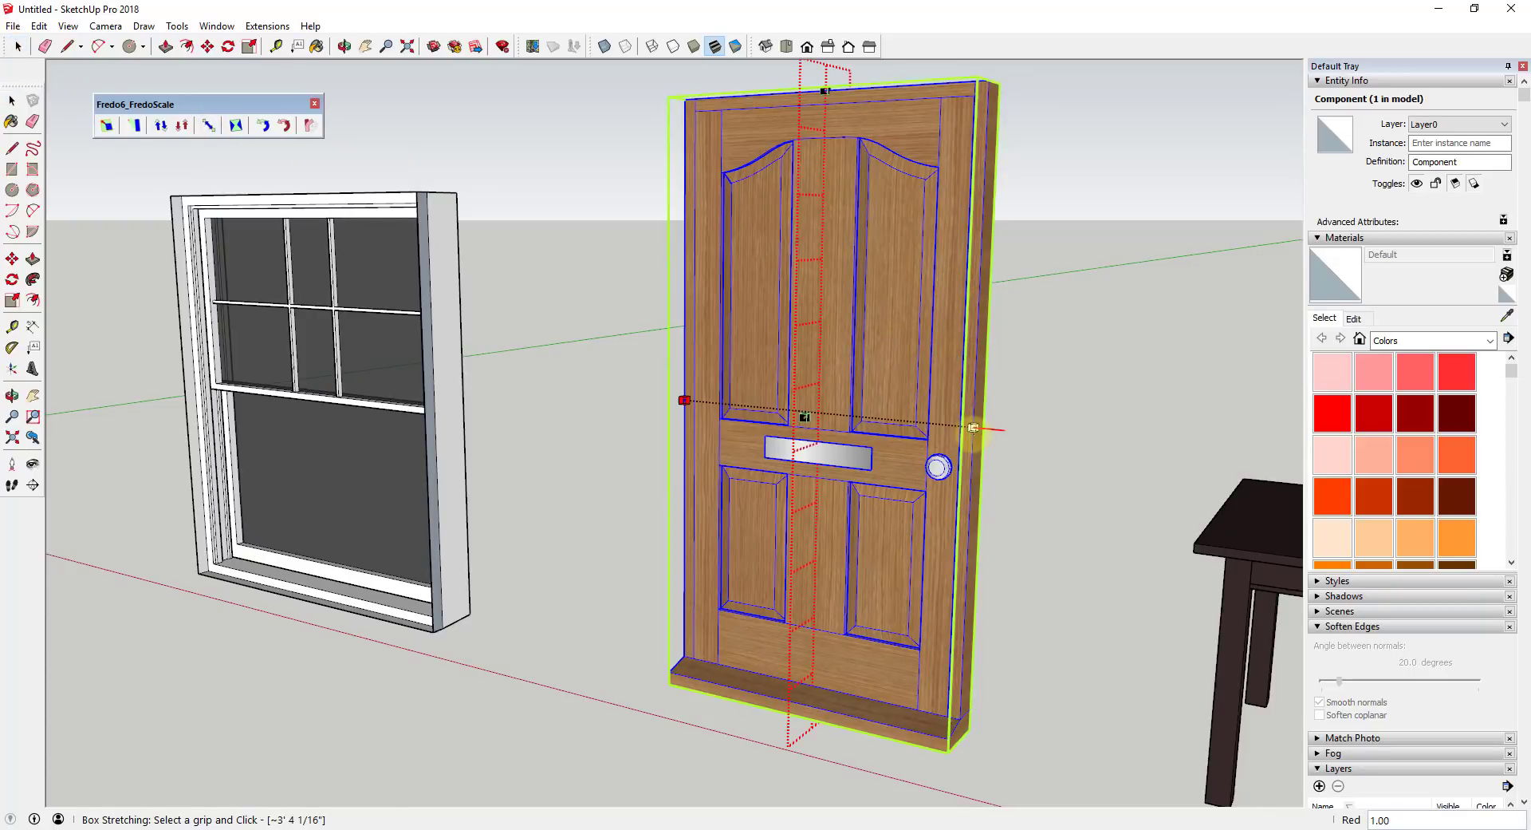
click(806, 351)
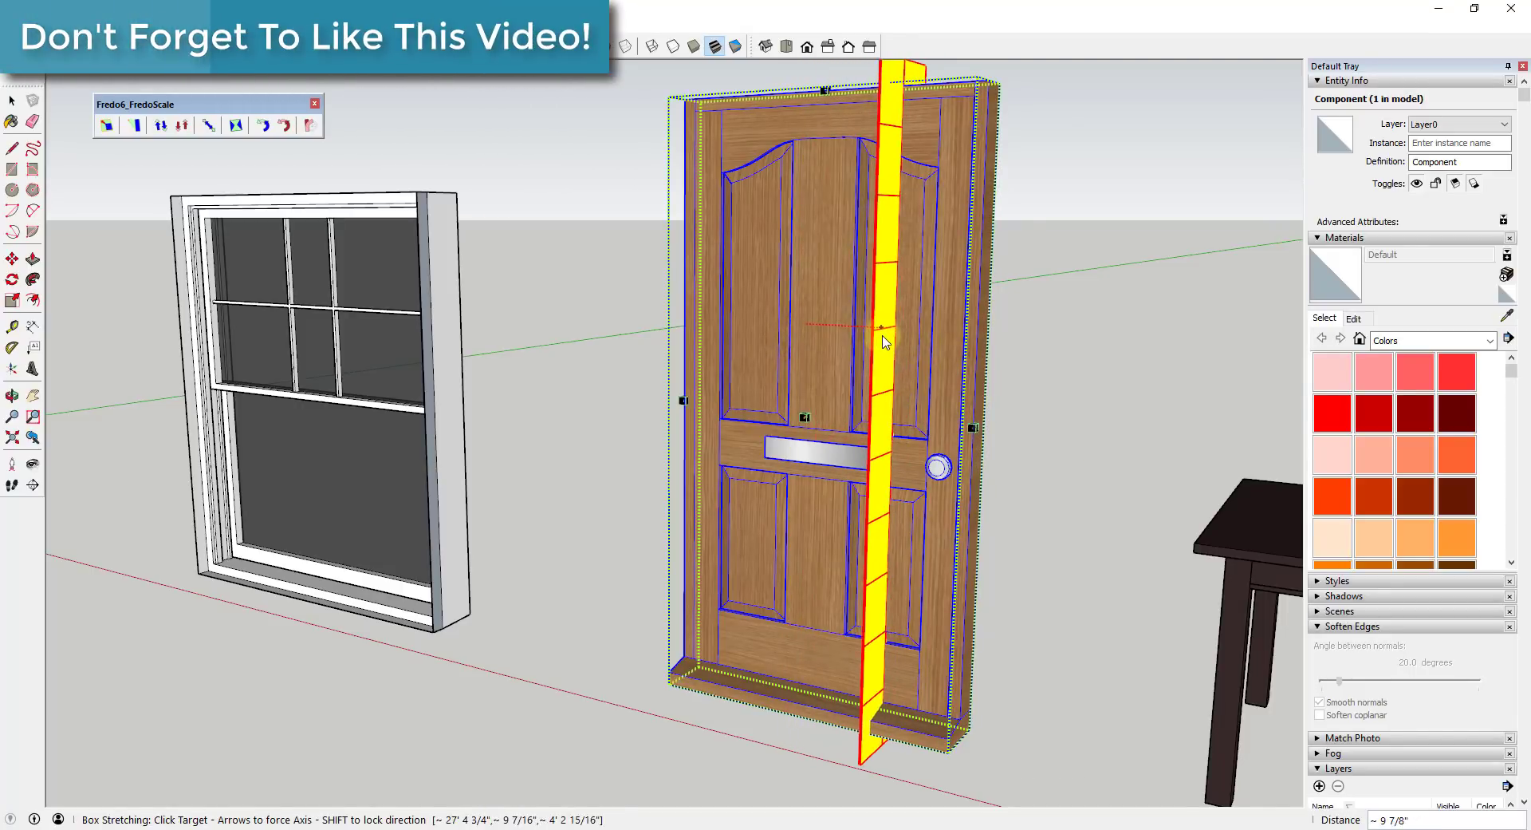
right_click(882, 335)
click(921, 349)
click(921, 349)
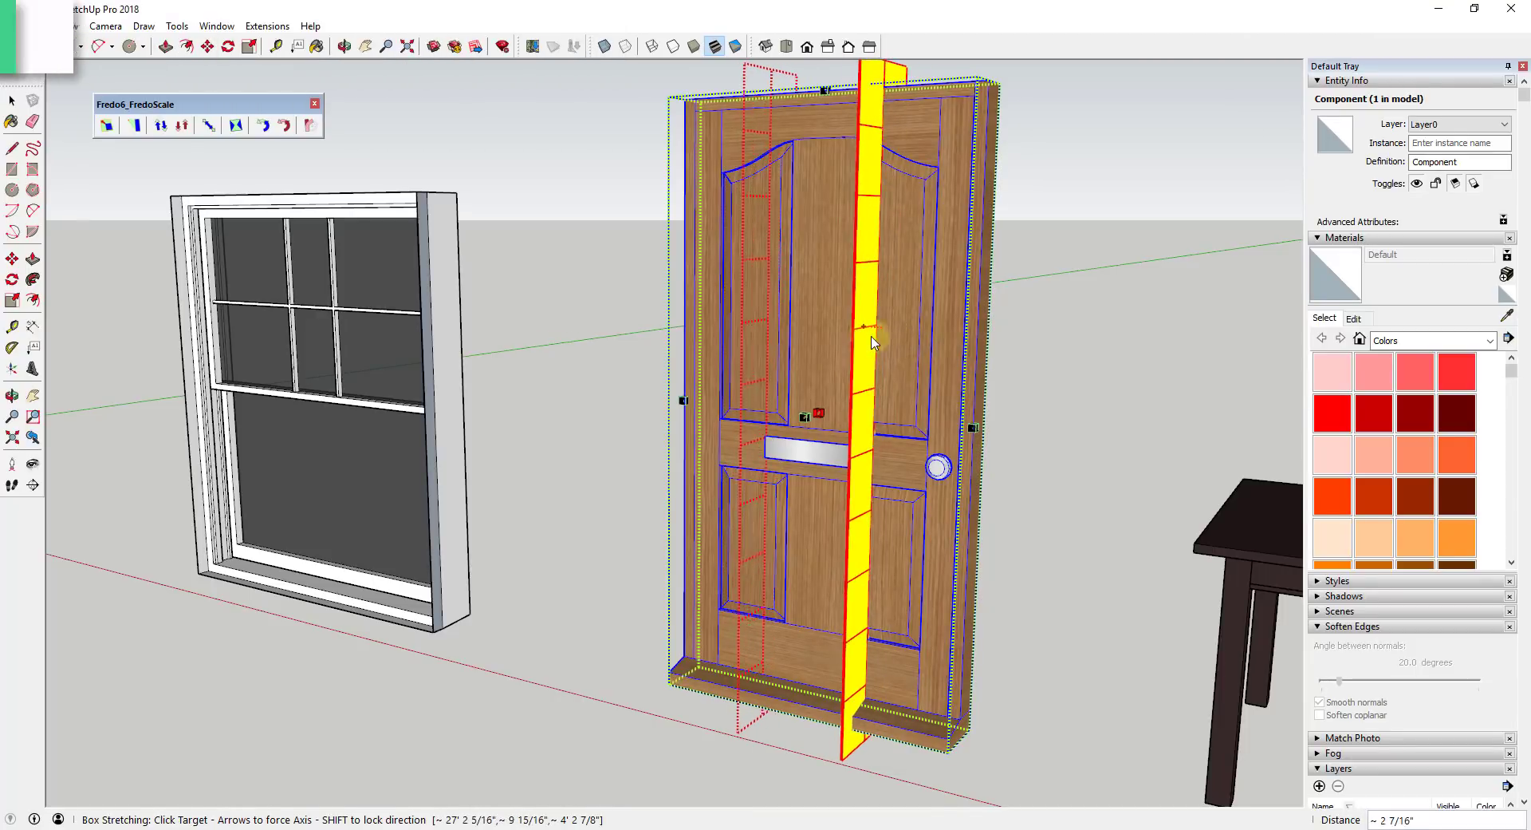
click(885, 331)
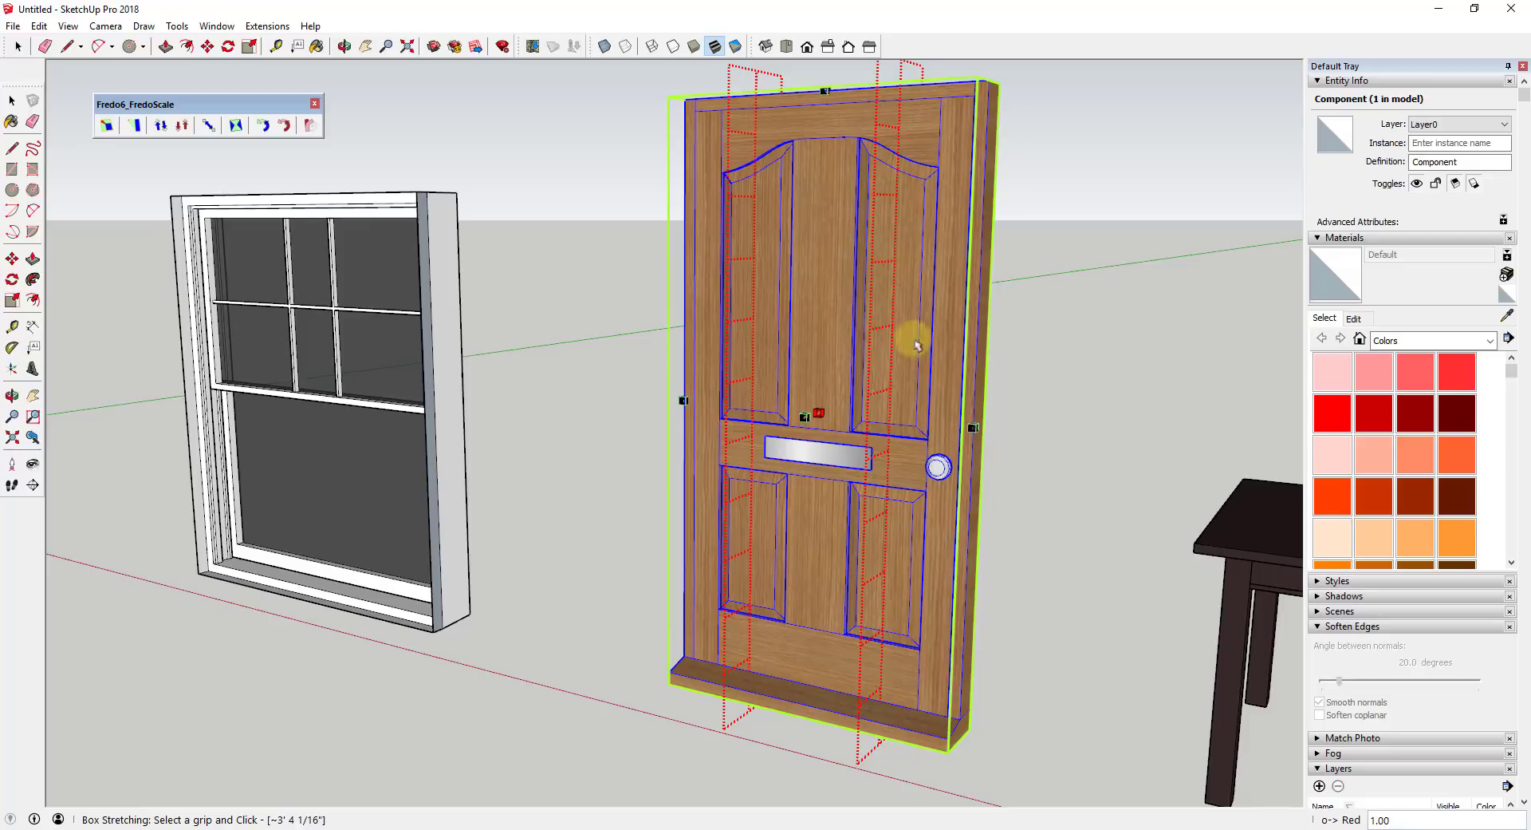
drag(973, 427, 1005, 429)
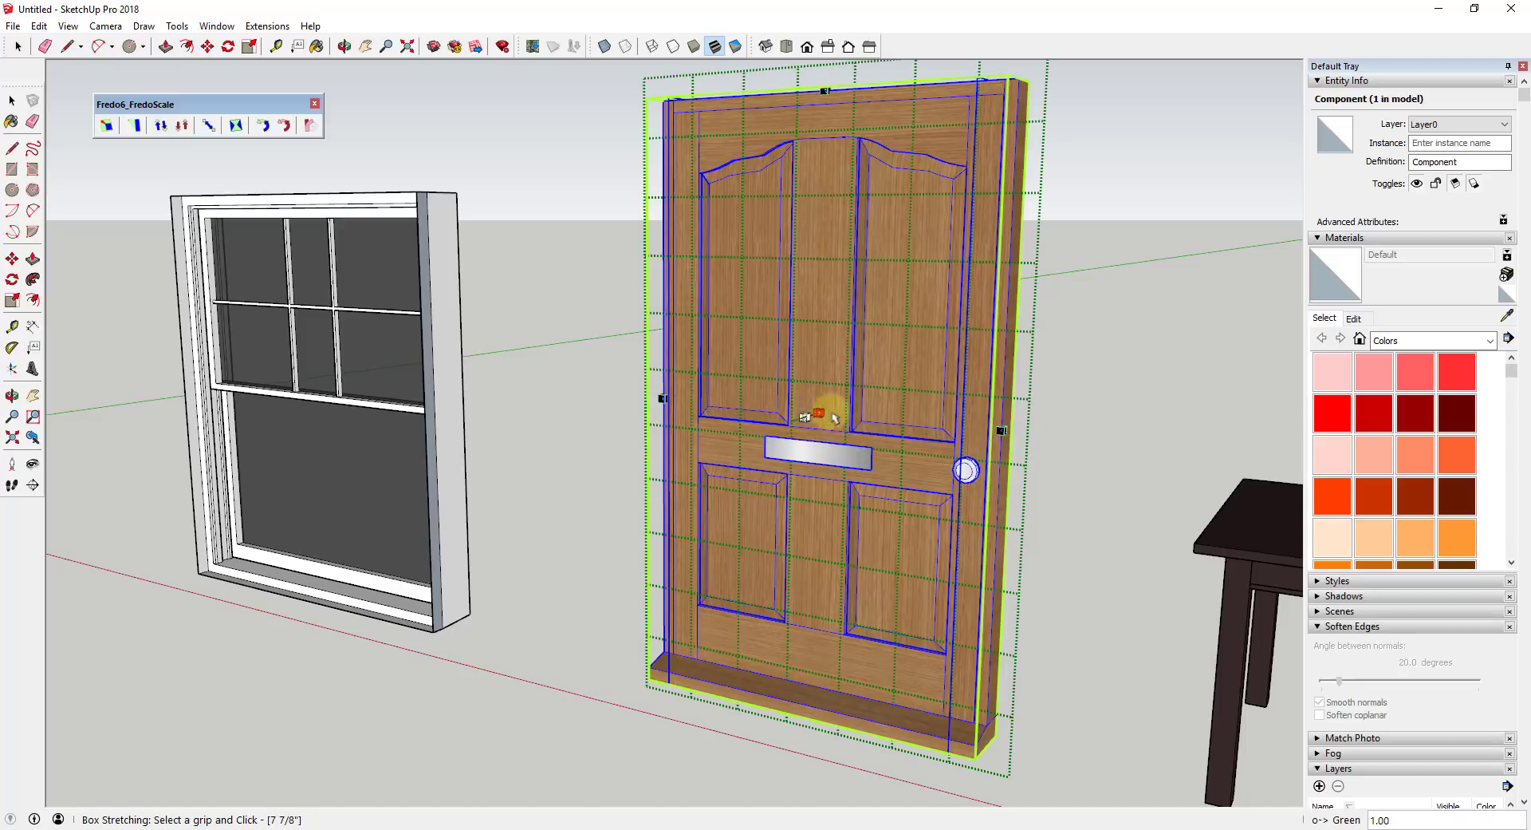
Offset the door's green-axis stretch dividers within its thickness by about 1/4".
click(805, 415)
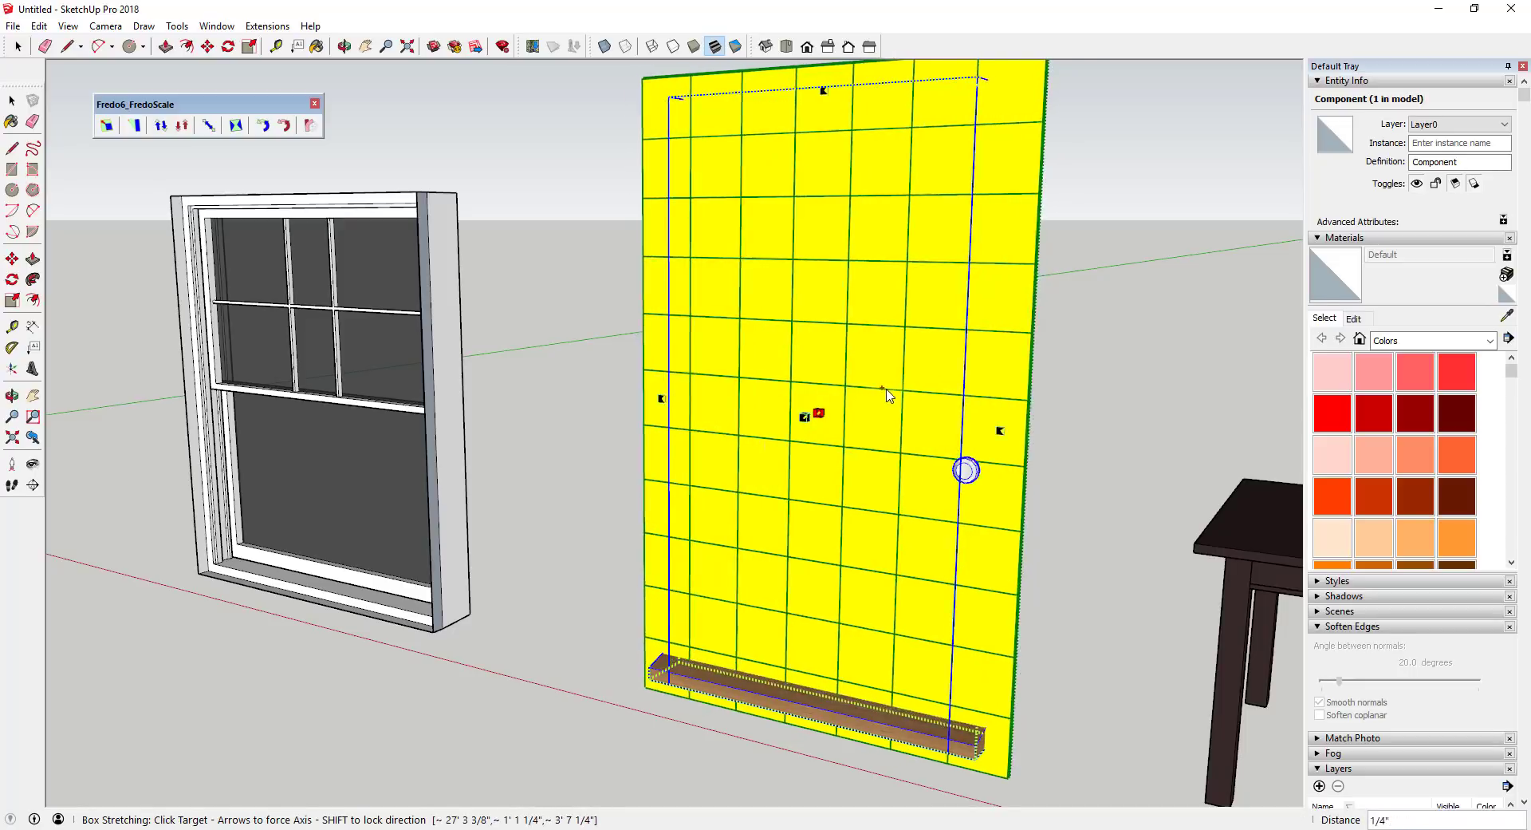
click(889, 394)
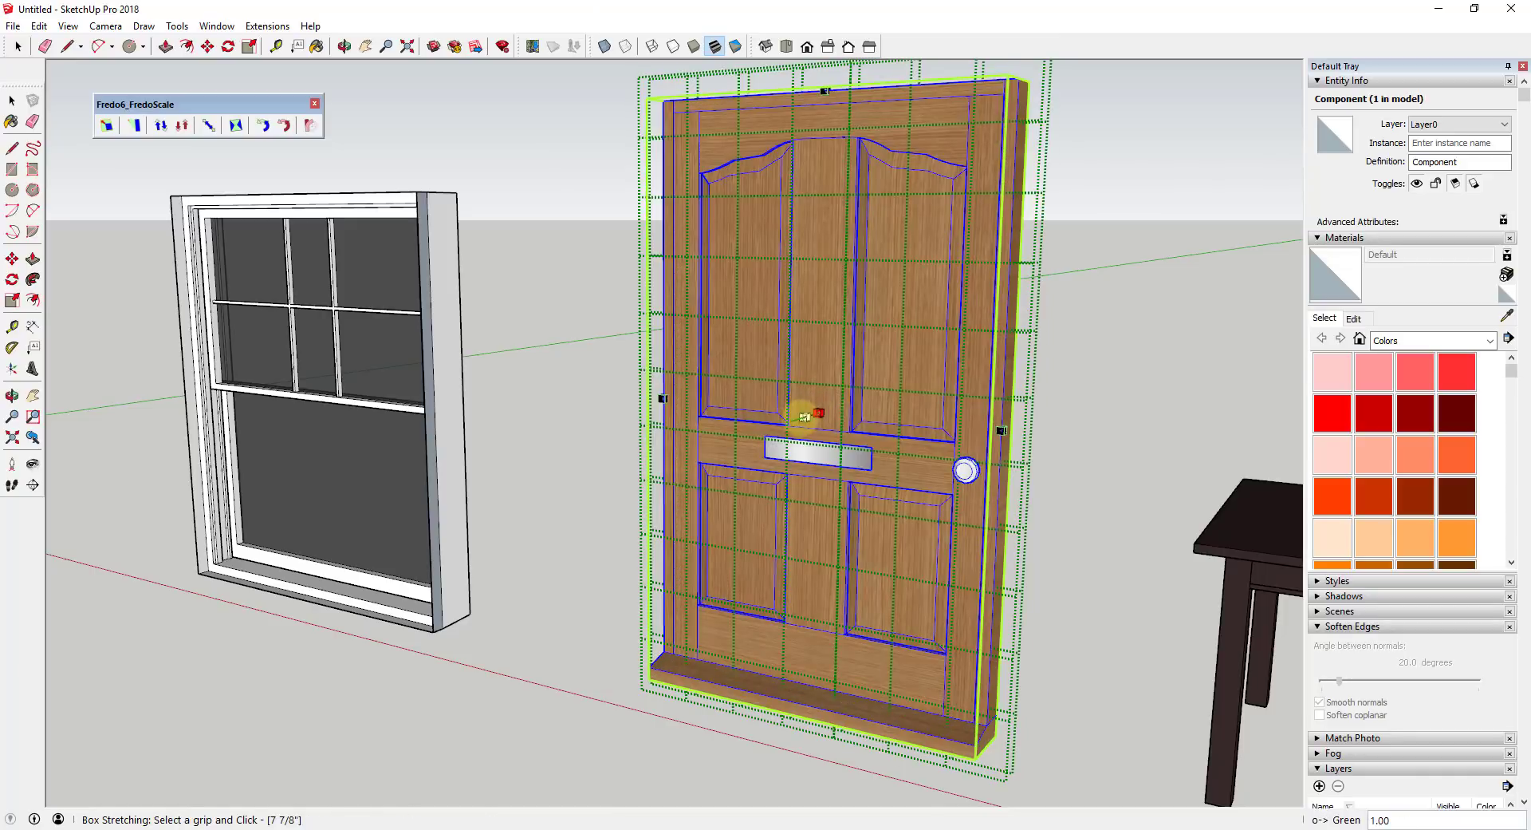
mouse_move(798, 423)
mouse_down()
mouse_move(785, 428)
mouse_move(810, 436)
mouse_up()
middle_drag(814, 438, 870, 414)
Open the sofa component and its nested body group, and hide the two pillows inside it.
scroll(1181, 429, down, 10)
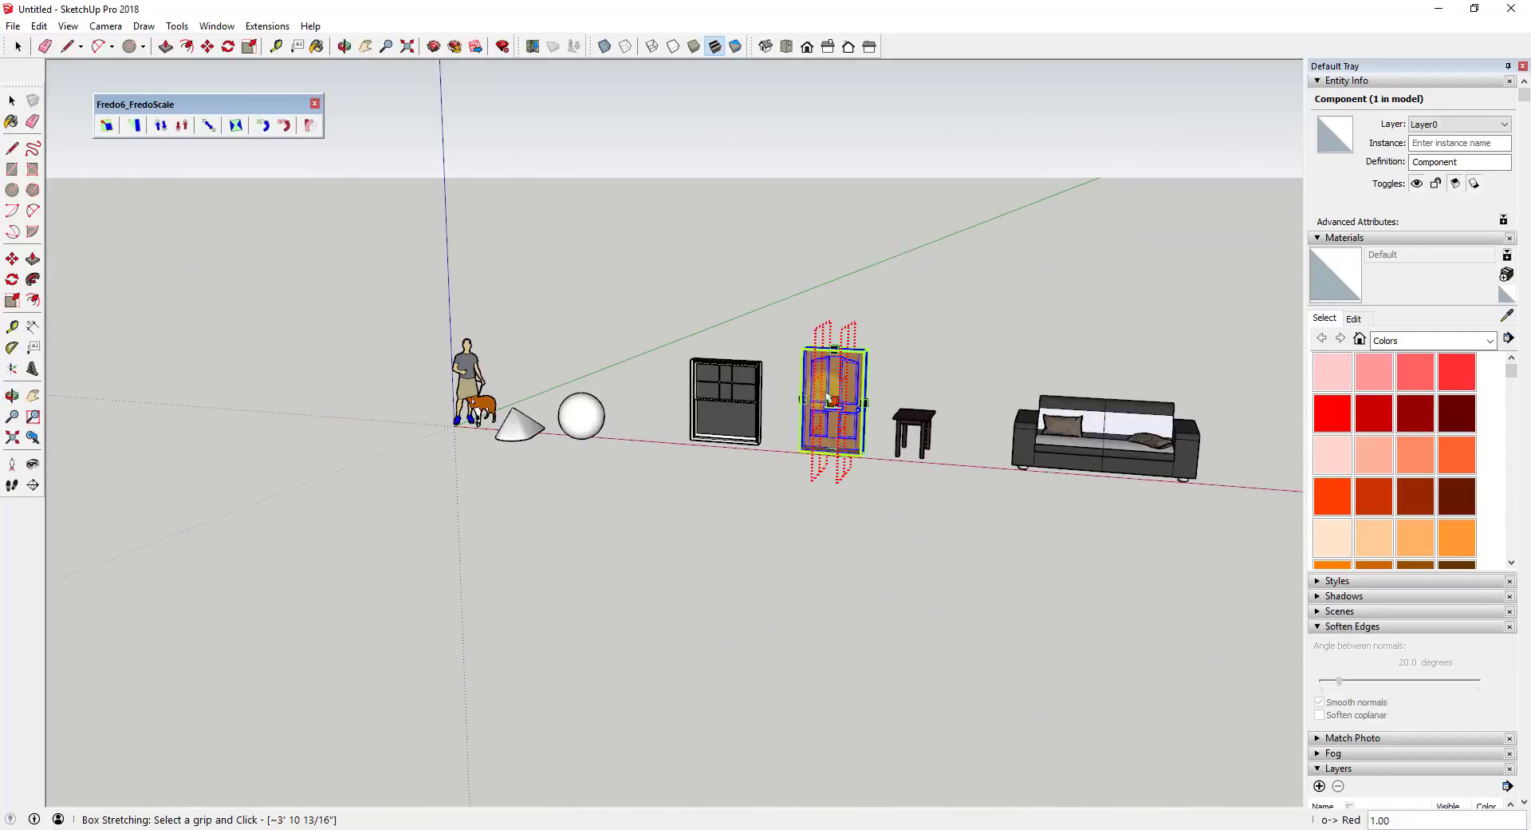
scroll(1037, 432, up, 5)
key(space)
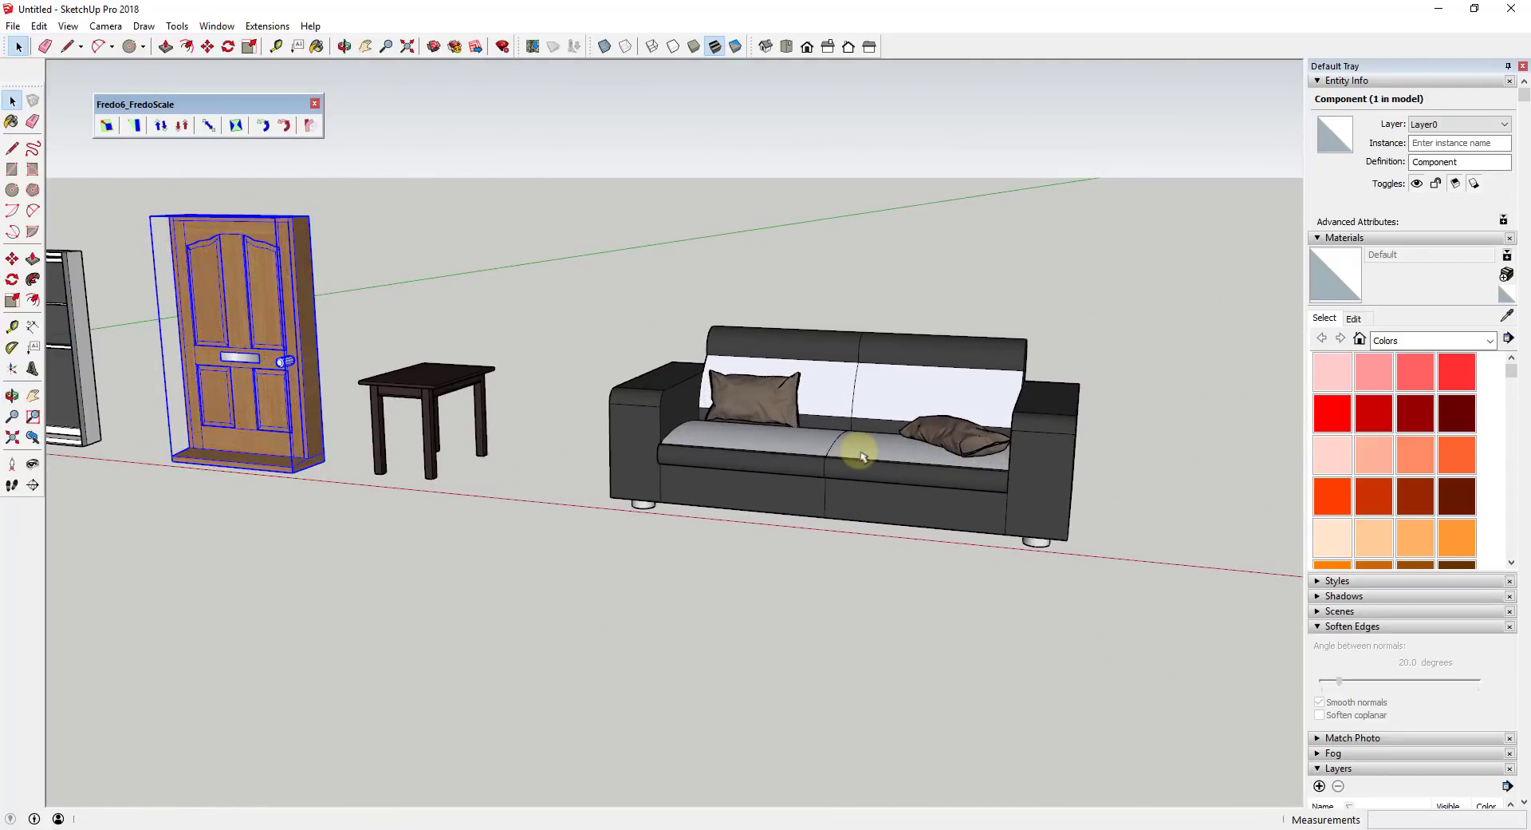
click(861, 457)
double_click(861, 455)
click(743, 400)
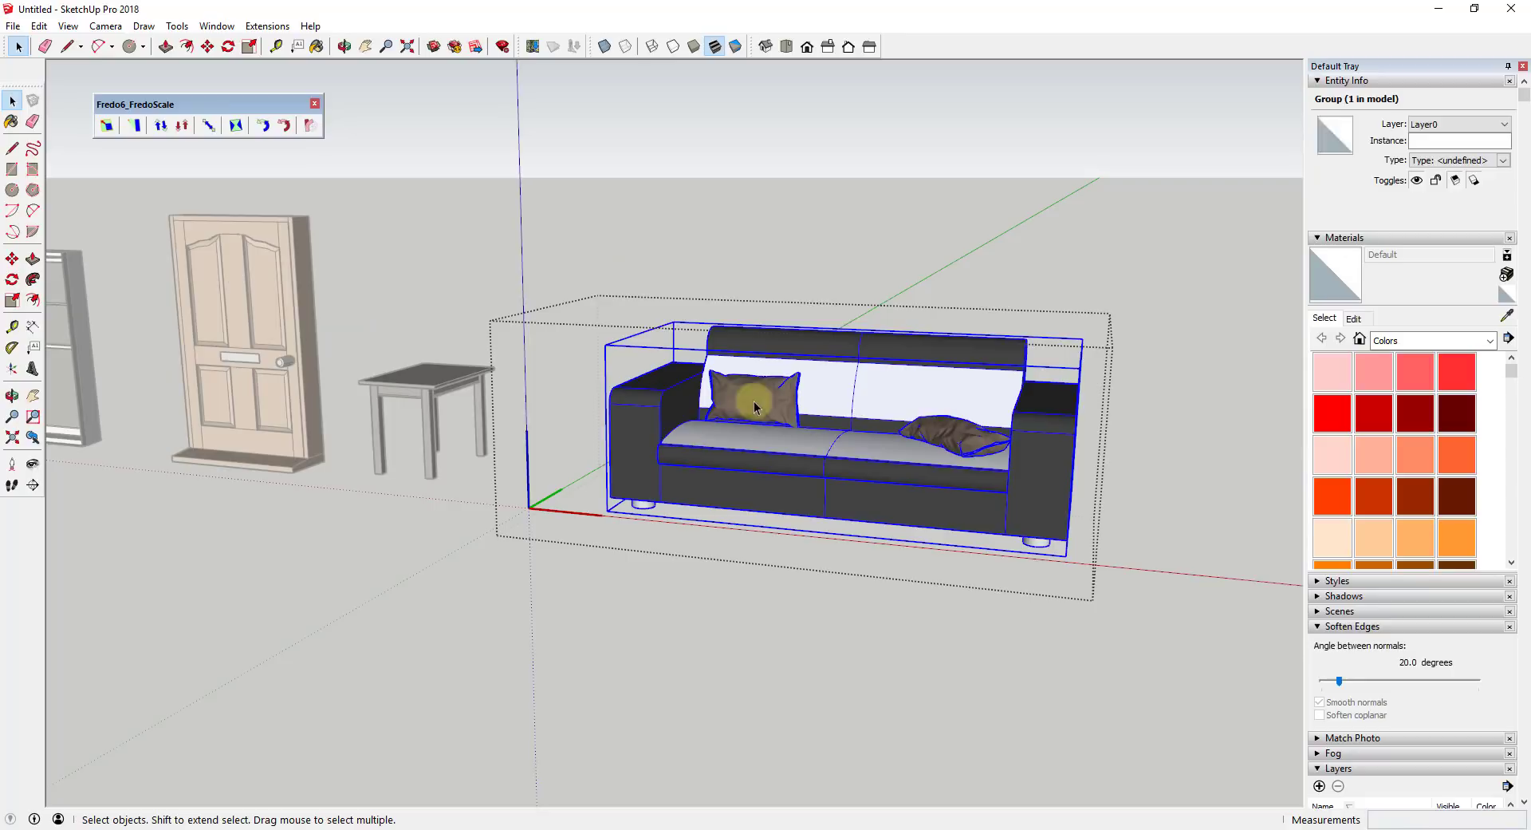
double_click(744, 404)
click(983, 439)
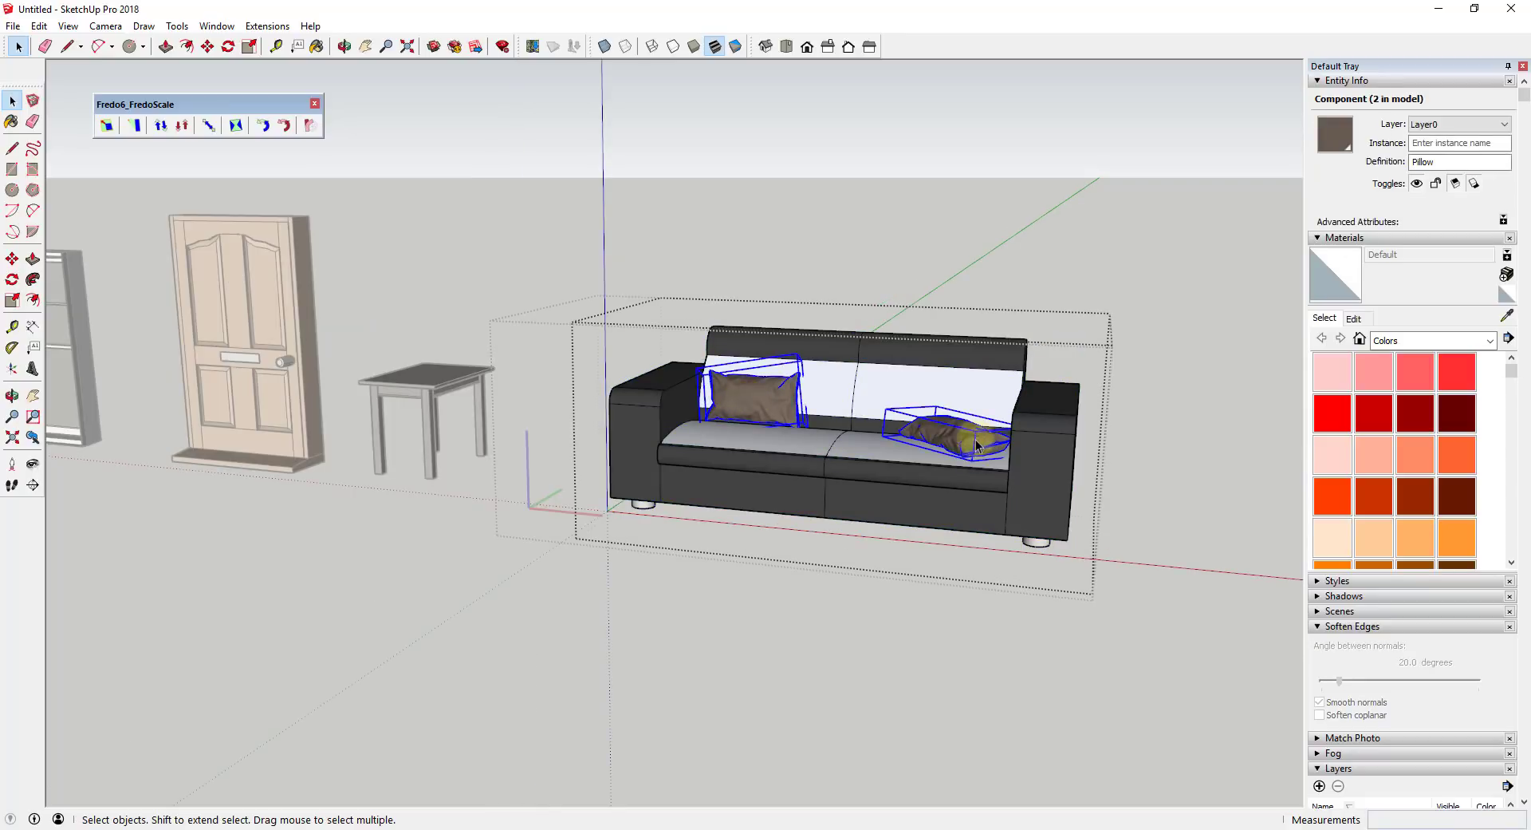
right_click(967, 439)
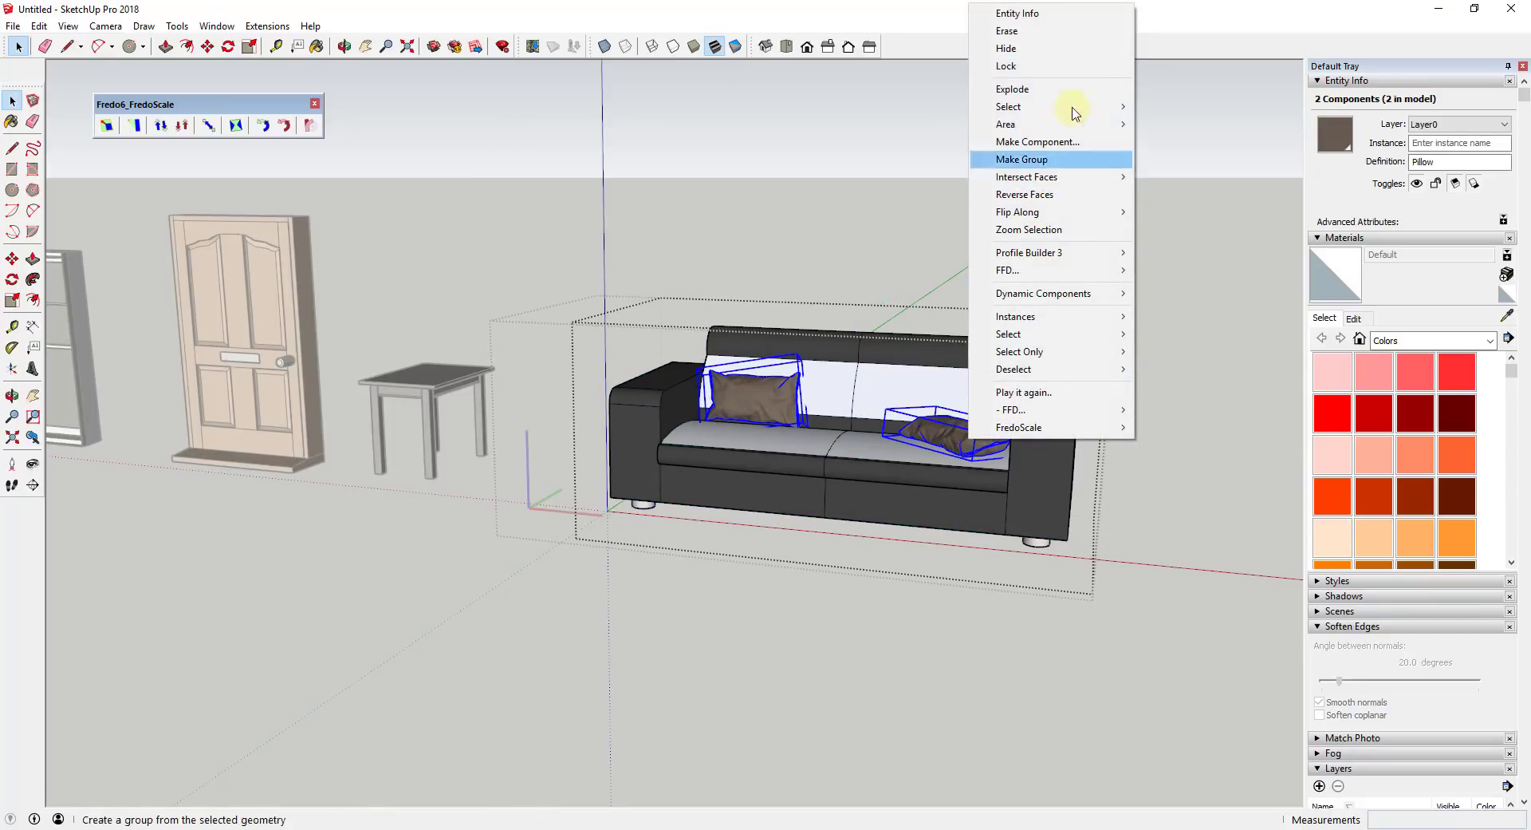
click(1007, 47)
key(Escape)
click(918, 429)
scroll(983, 437, up, 3)
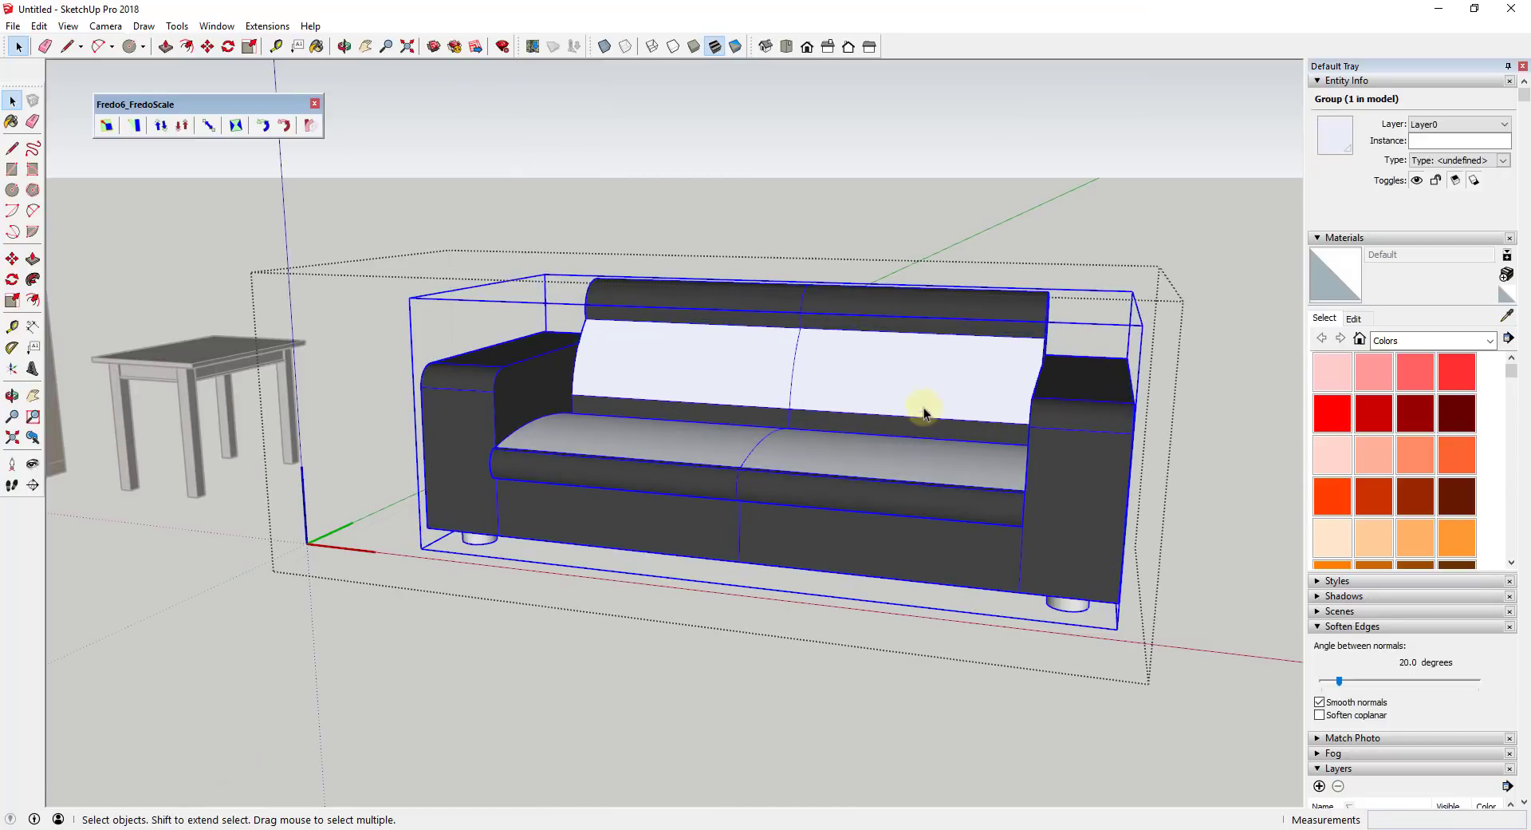
scroll(945, 396, up, 1)
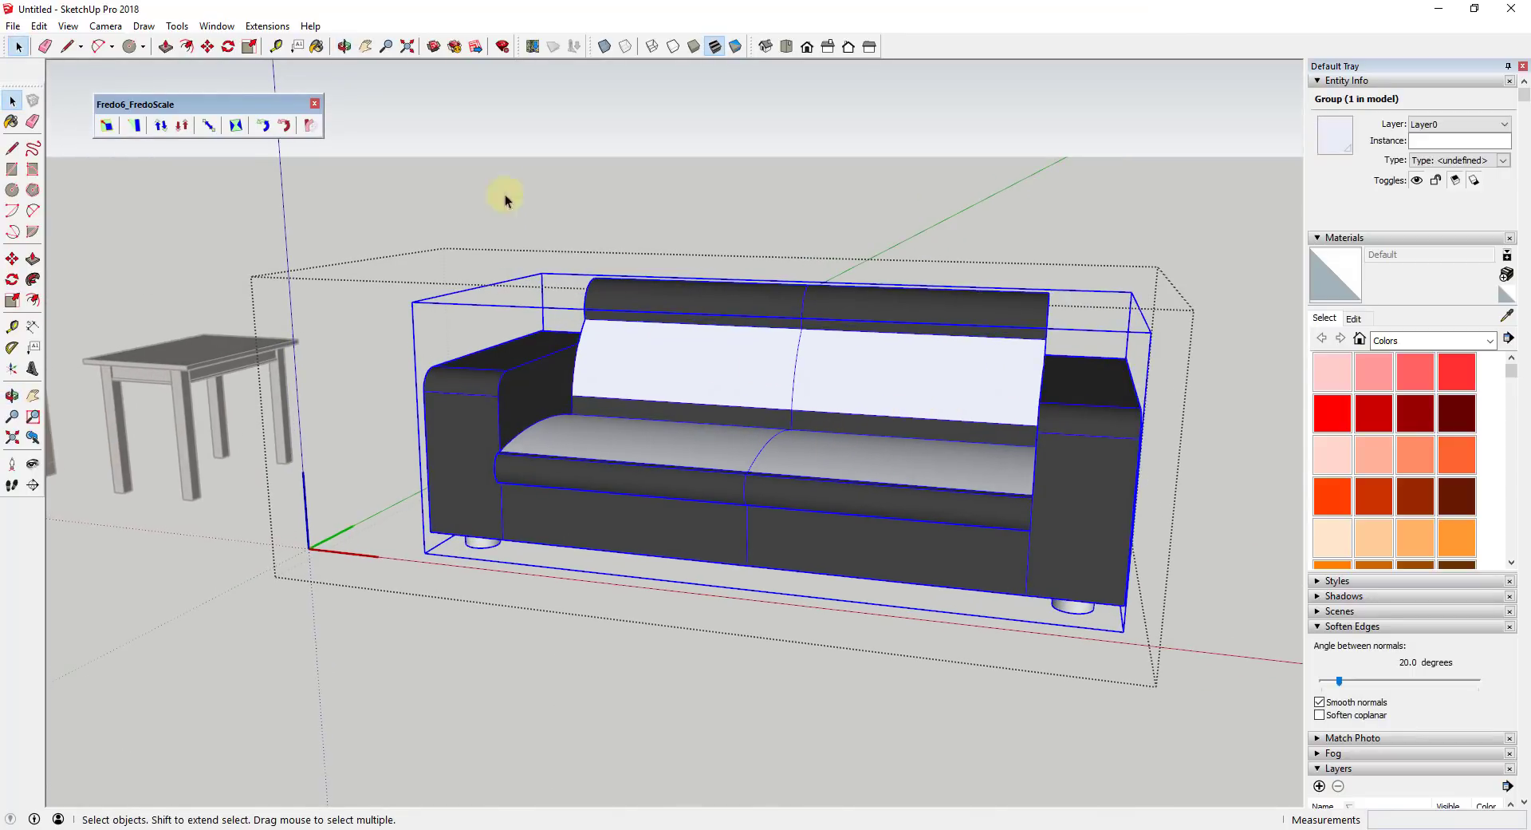
click(230, 130)
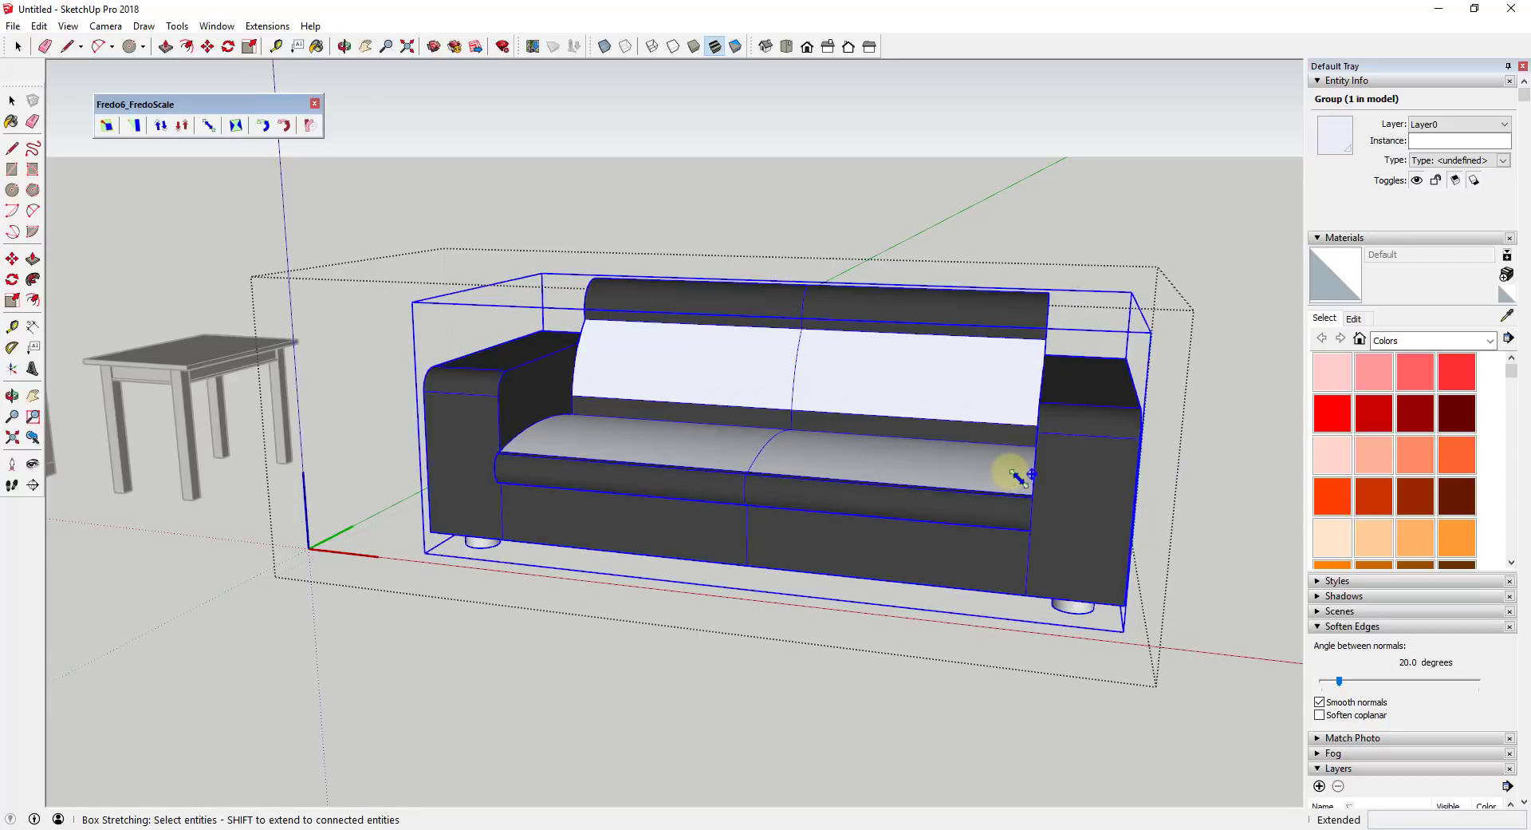
key(space)
Close the sofa component's editing context and start Box Stretching on the whole sofa component.
click(1206, 447)
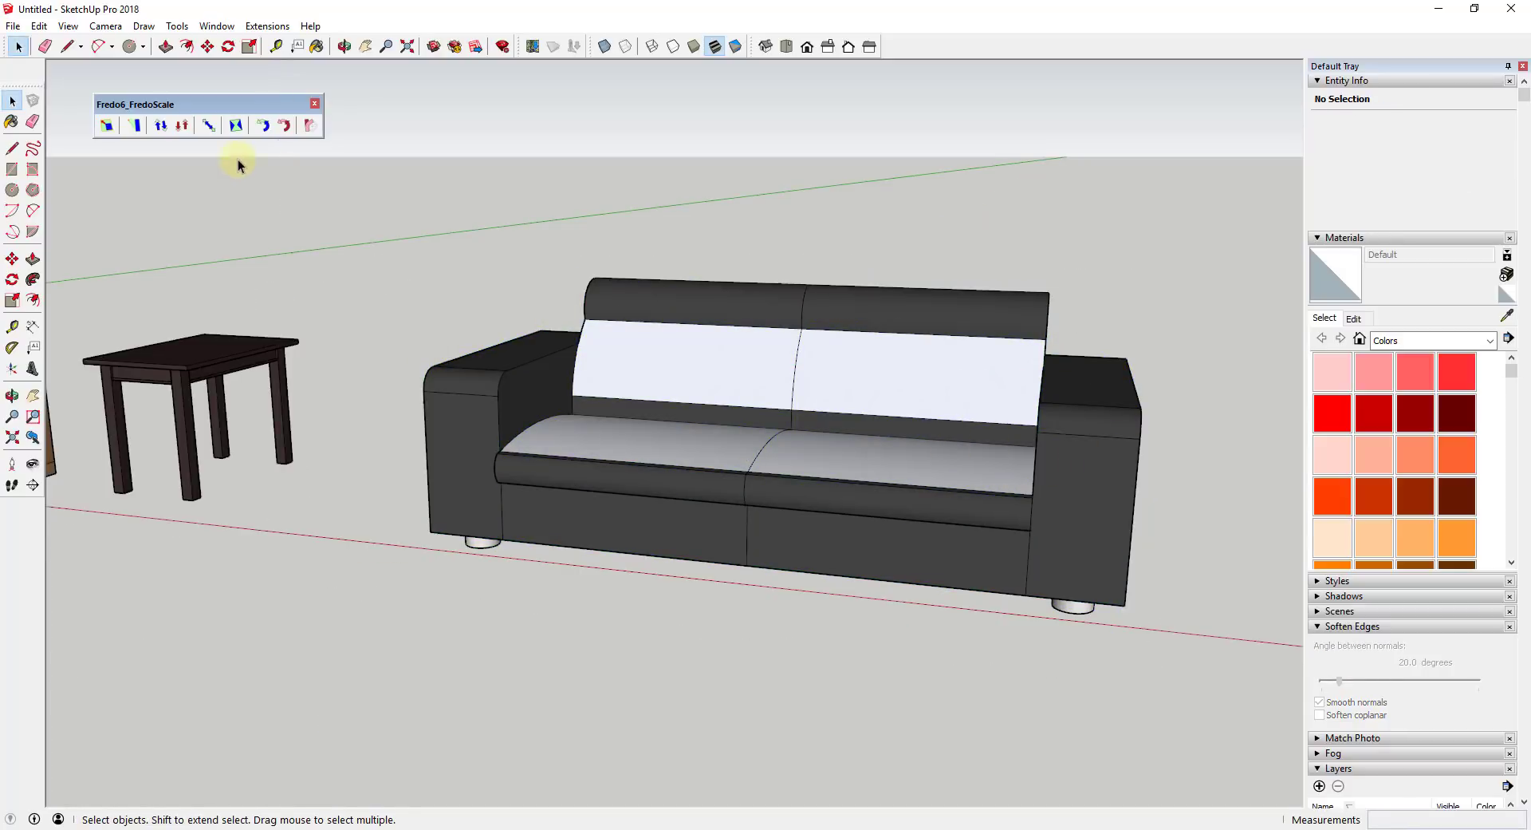
click(205, 128)
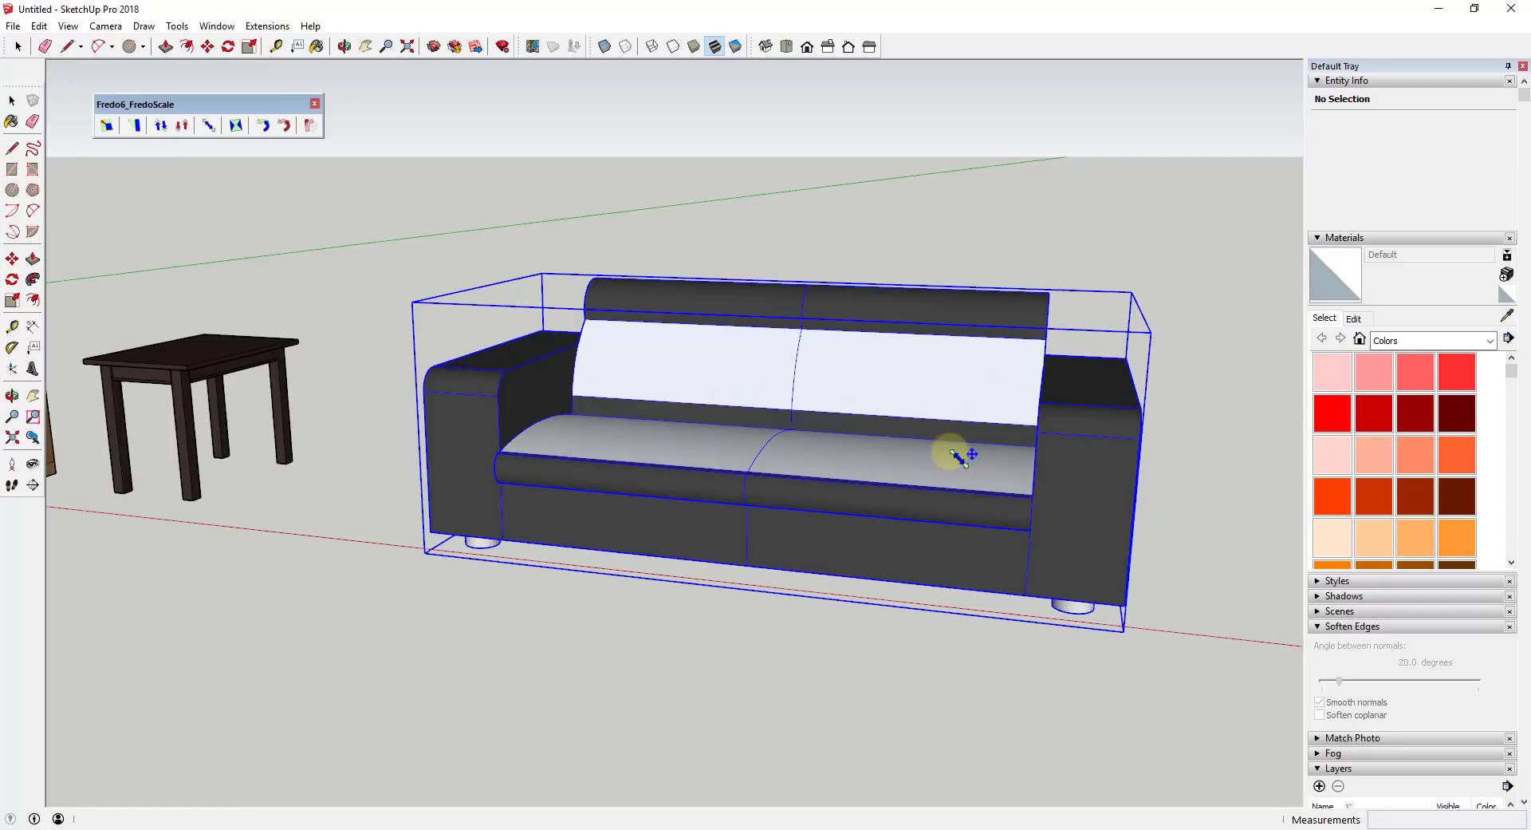
click(951, 456)
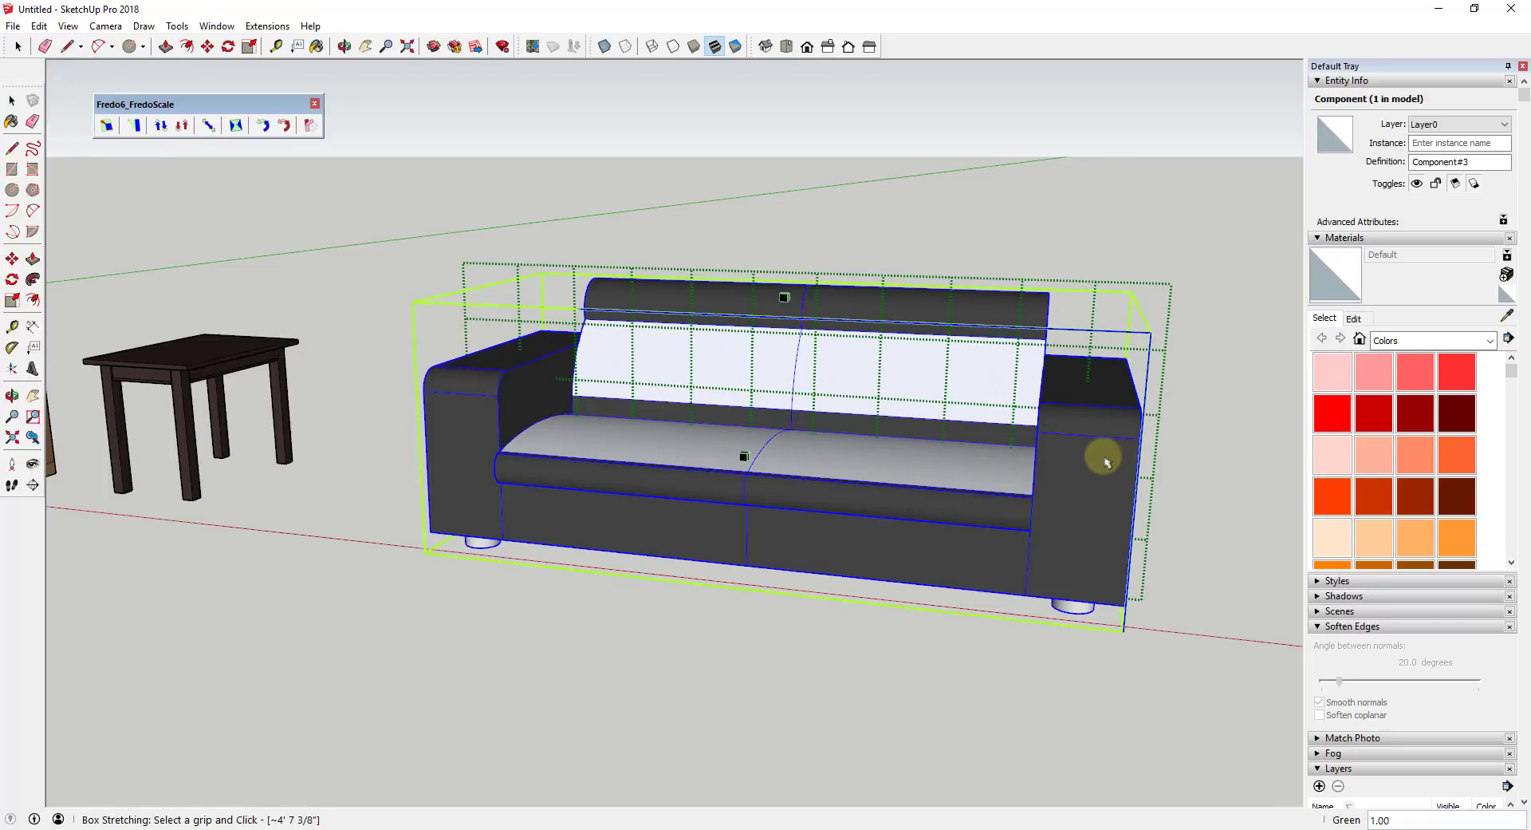
middle_drag(1100, 471, 950, 472)
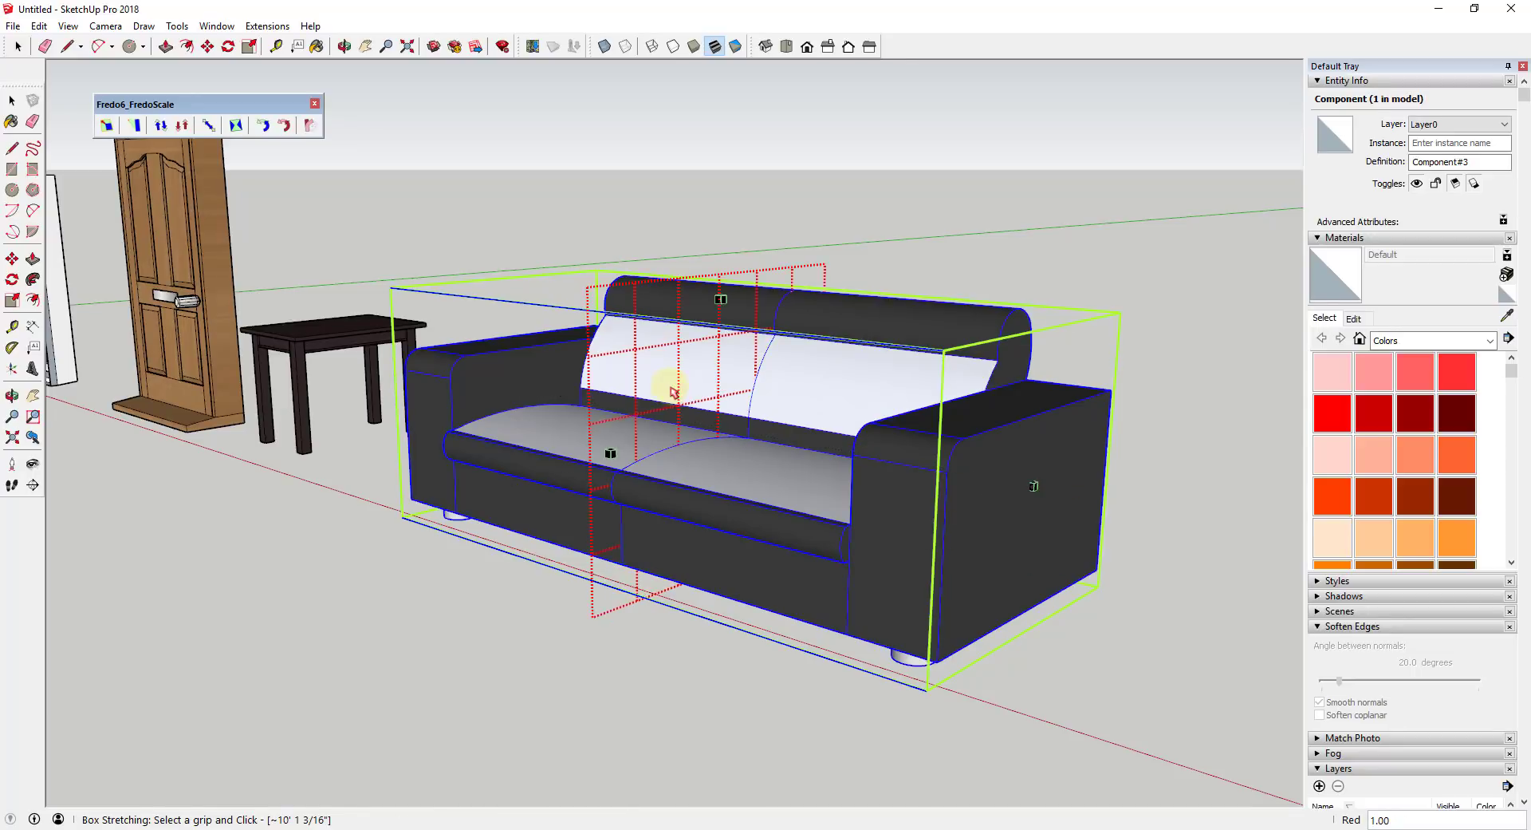
Lengthen the sofa along the red axis by stretching it from center, with mirrored dividers through its left-hand and right-hand seat cushions.
right_click(822, 423)
click(822, 424)
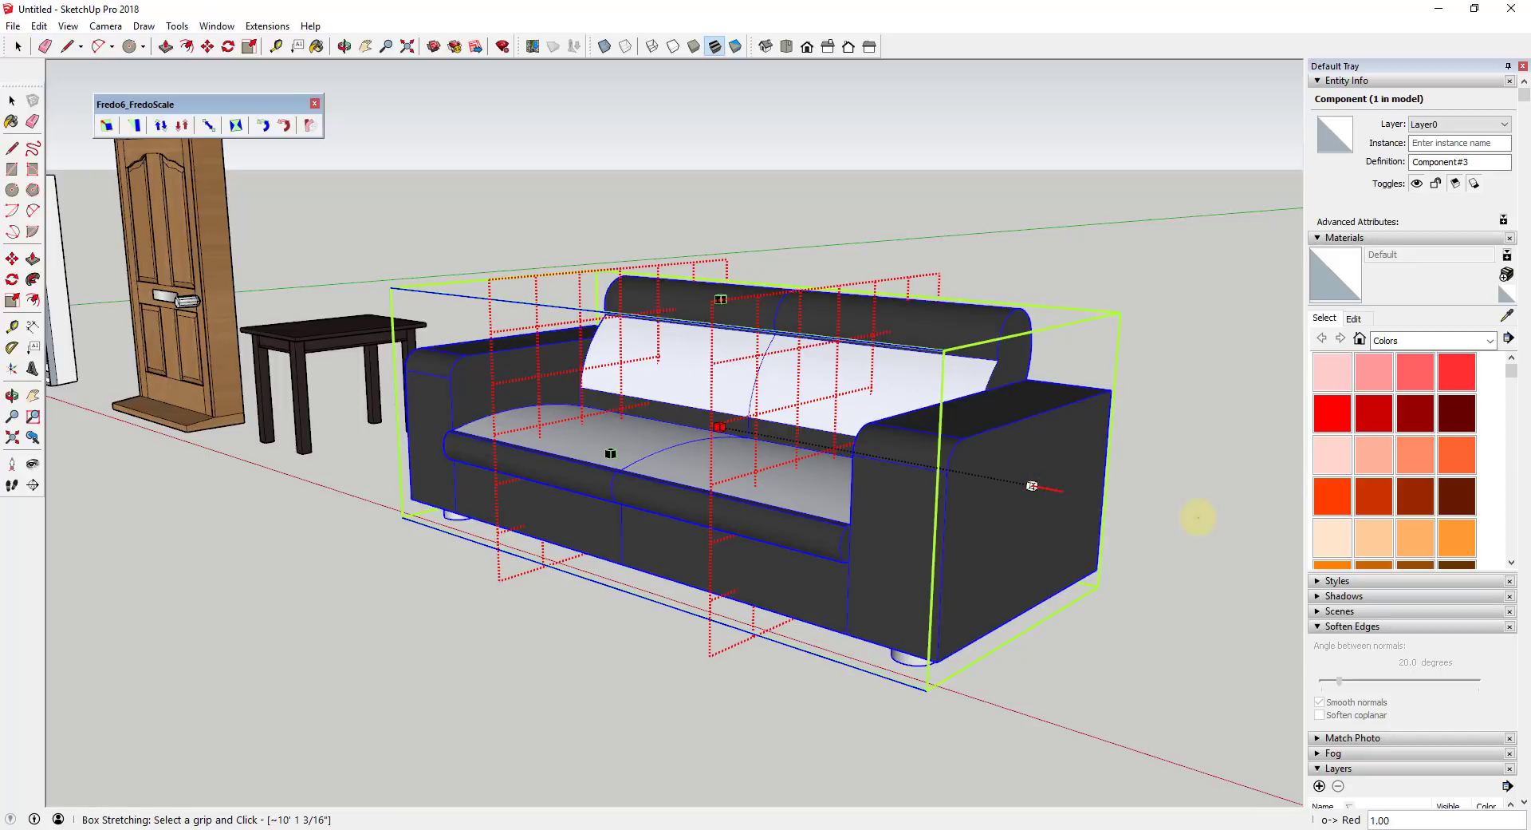
click(1032, 486)
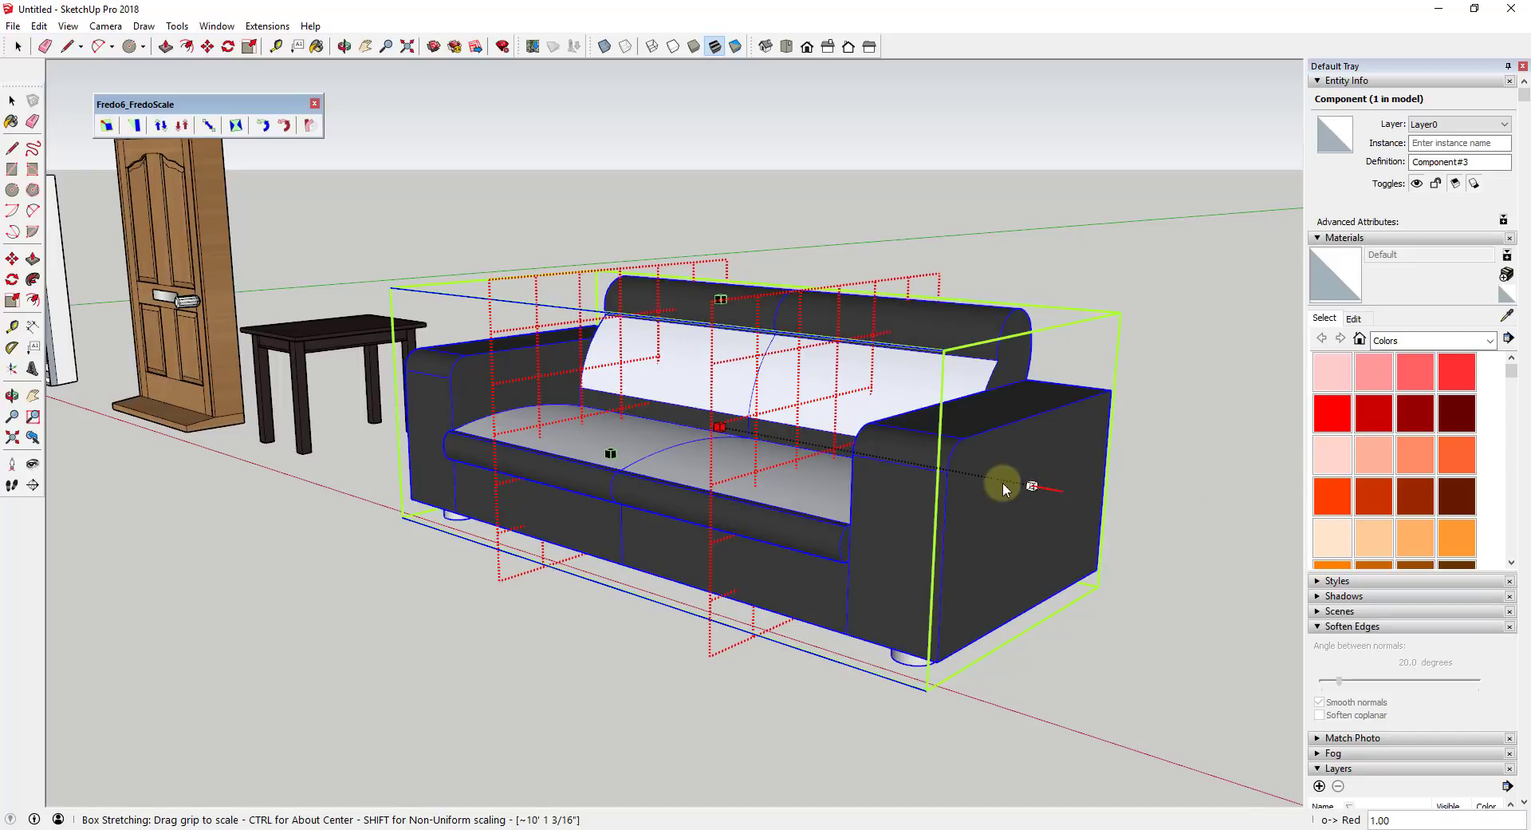
drag(1002, 481, 916, 478)
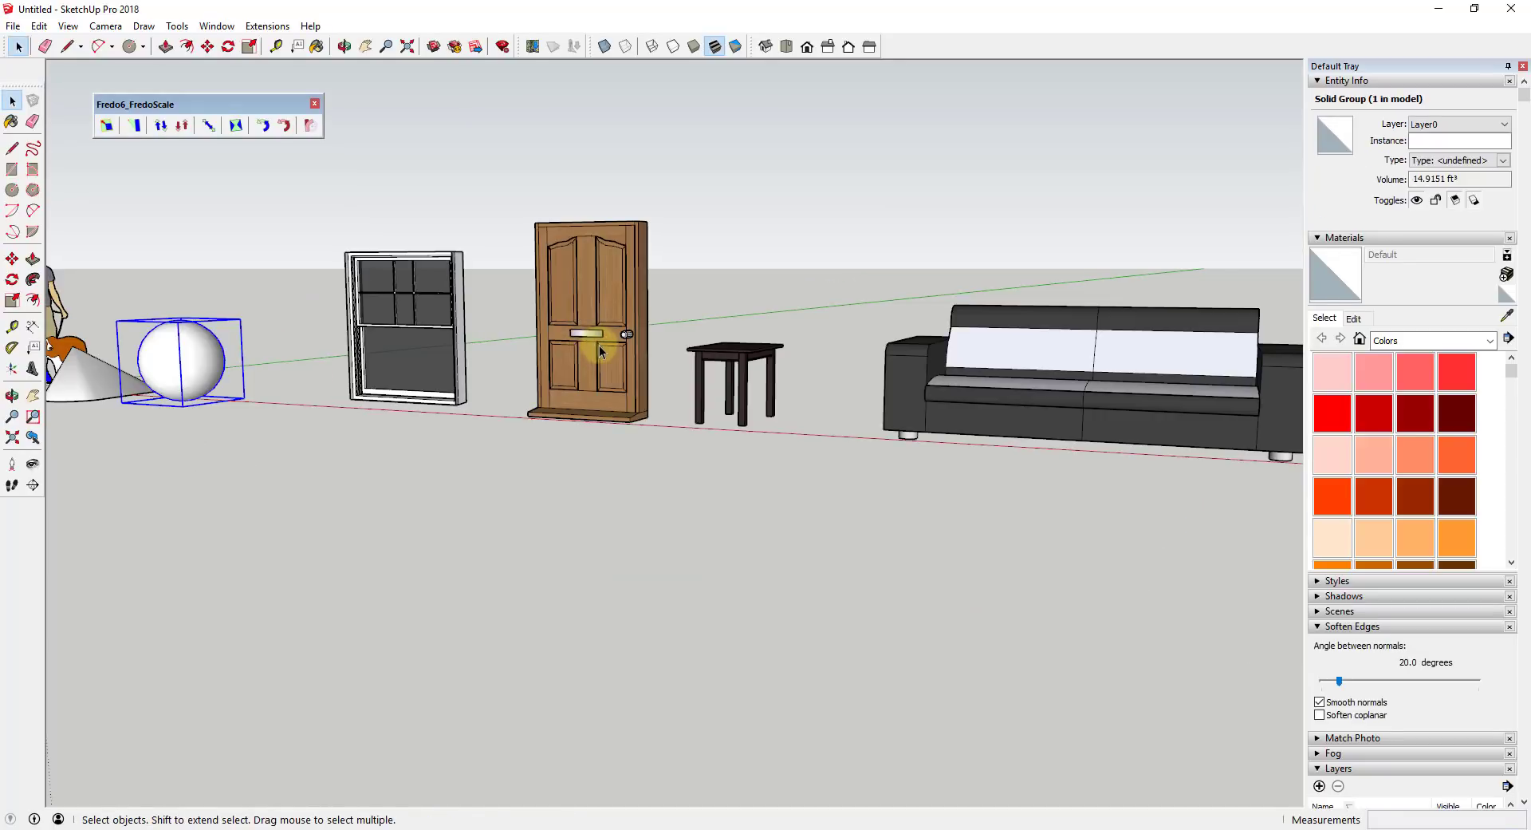